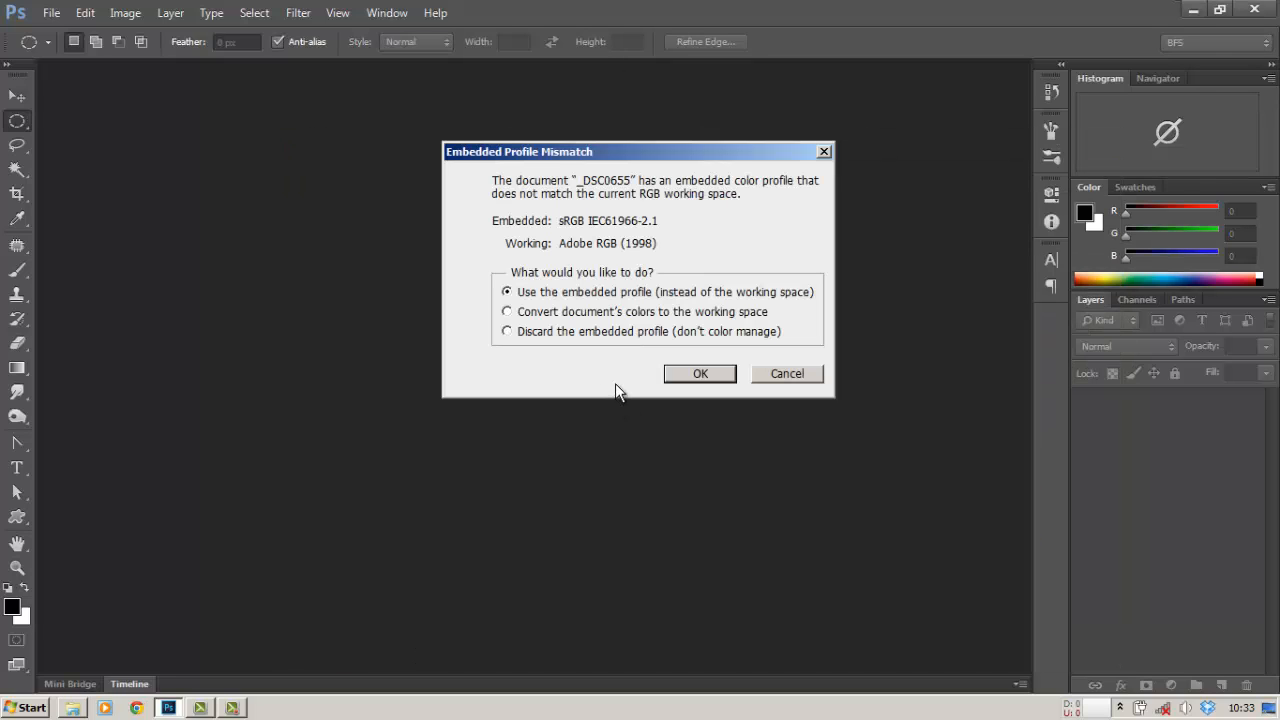
# - Open _DSC0655 with its embedded color profile and switch the document to full-screen view with the menu bar
pyautogui.click(696, 374)
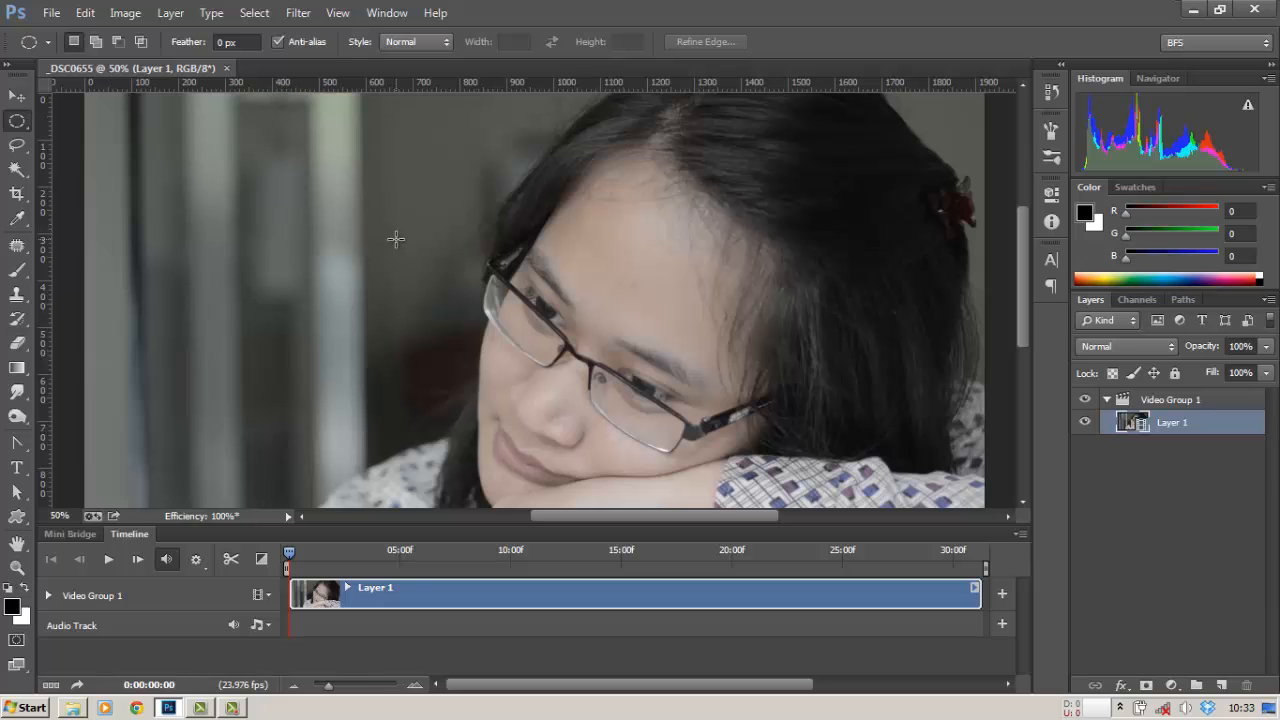
pyautogui.press('f')
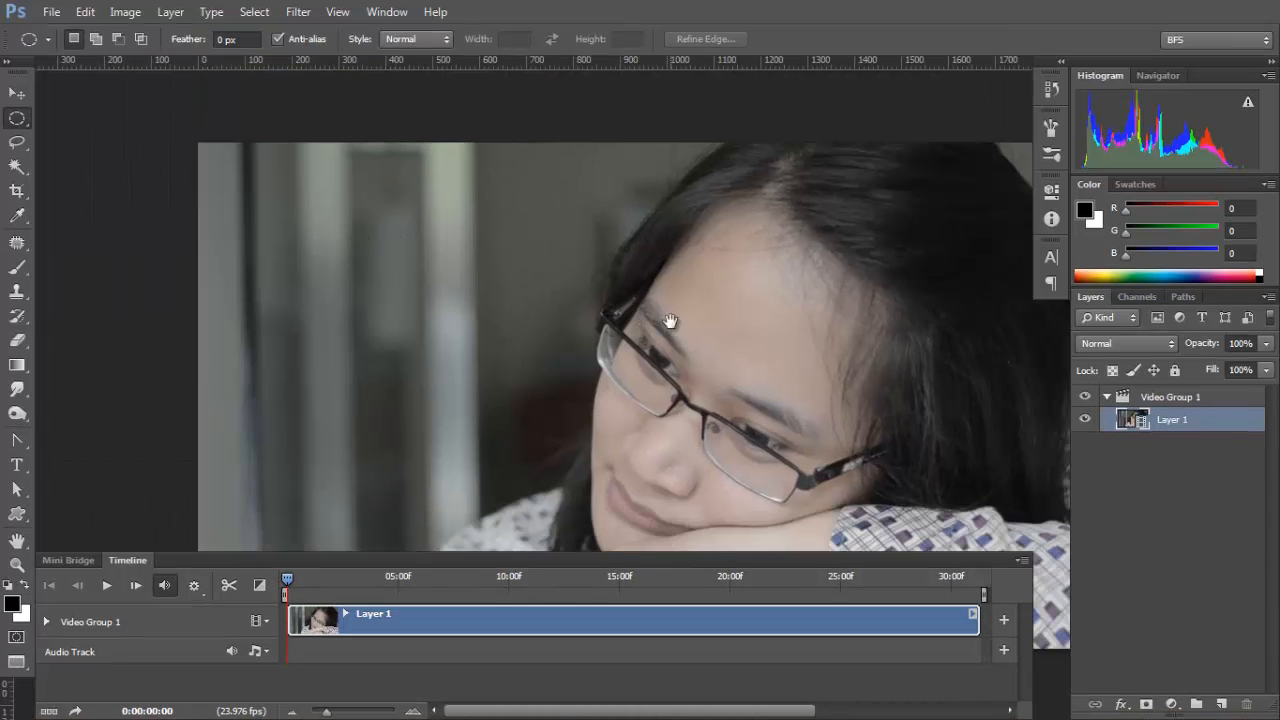
pyautogui.moveTo(670, 321); pyautogui.dragTo(553, 275)
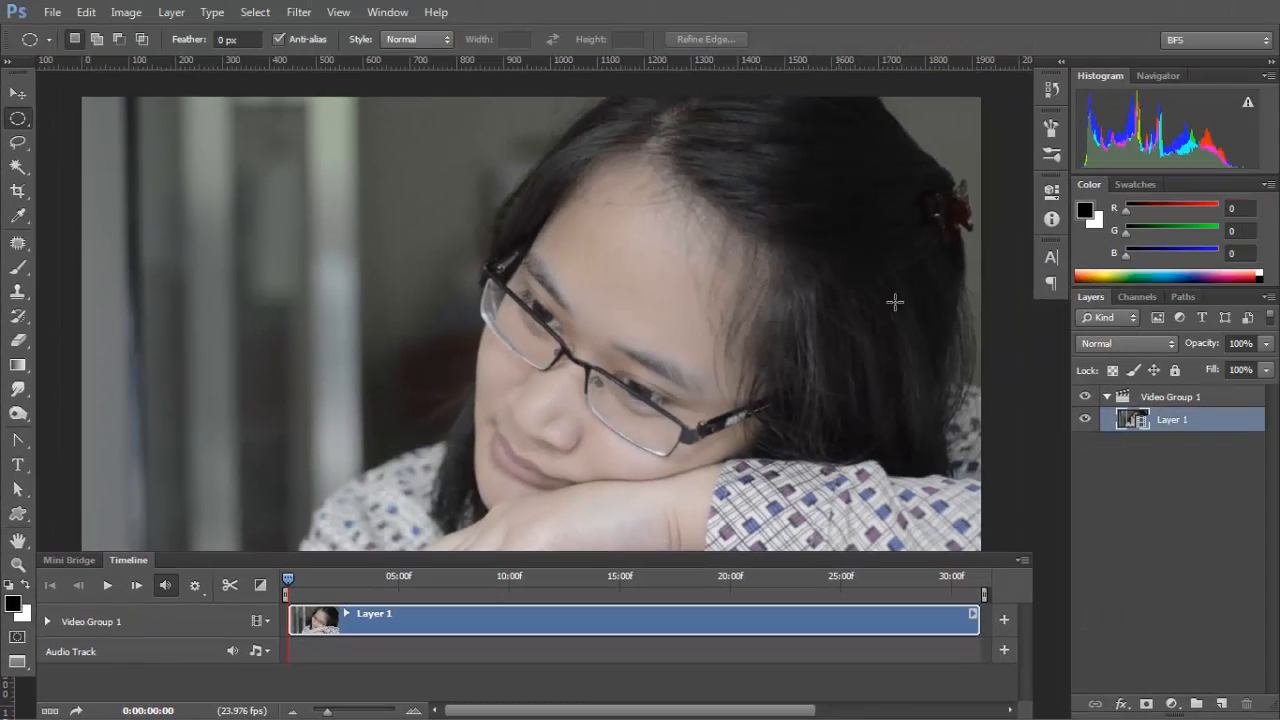
# - Zoom in on the woman's face and play the beginning of the video clip
pyautogui.moveTo(283, 579)
pyautogui.mouseDown()
pyautogui.moveTo(767, 577)
pyautogui.moveTo(270, 580)
pyautogui.mouseUp()
pyautogui.scroll(1, 640, 428)
pyautogui.scroll(-2, 640, 428)
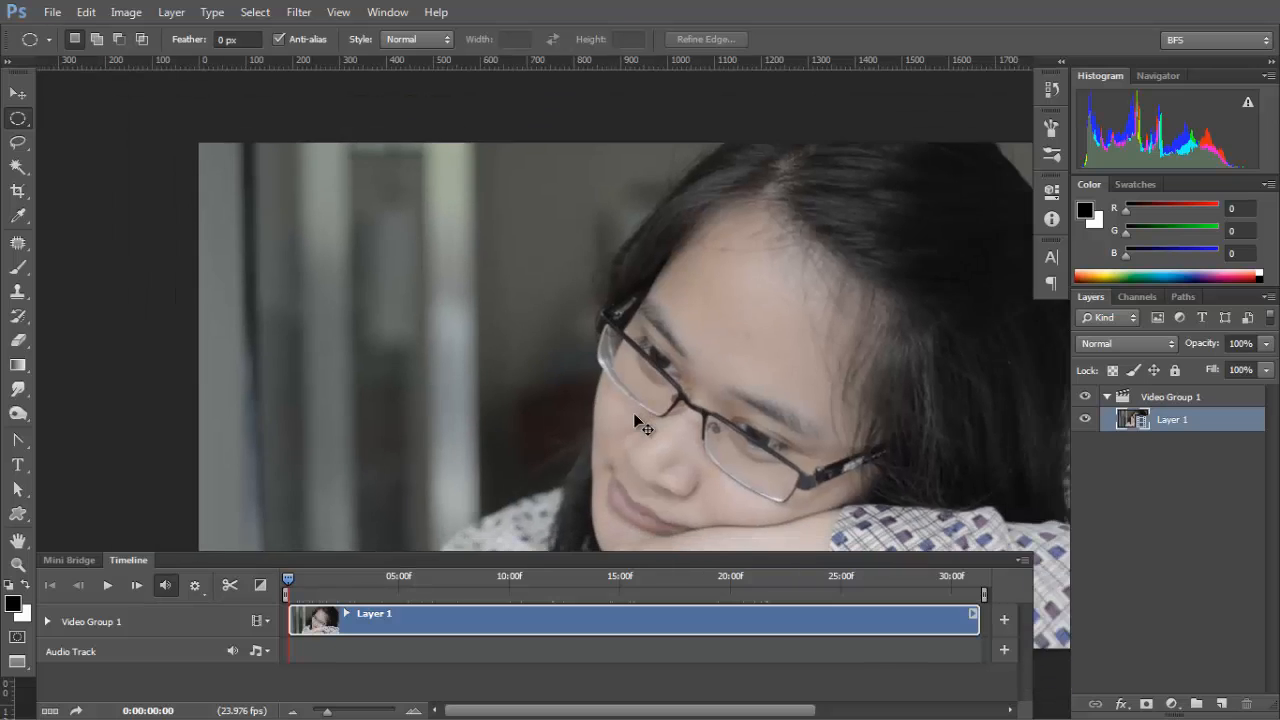
pyautogui.moveTo(583, 428); pyautogui.dragTo(474, 332)
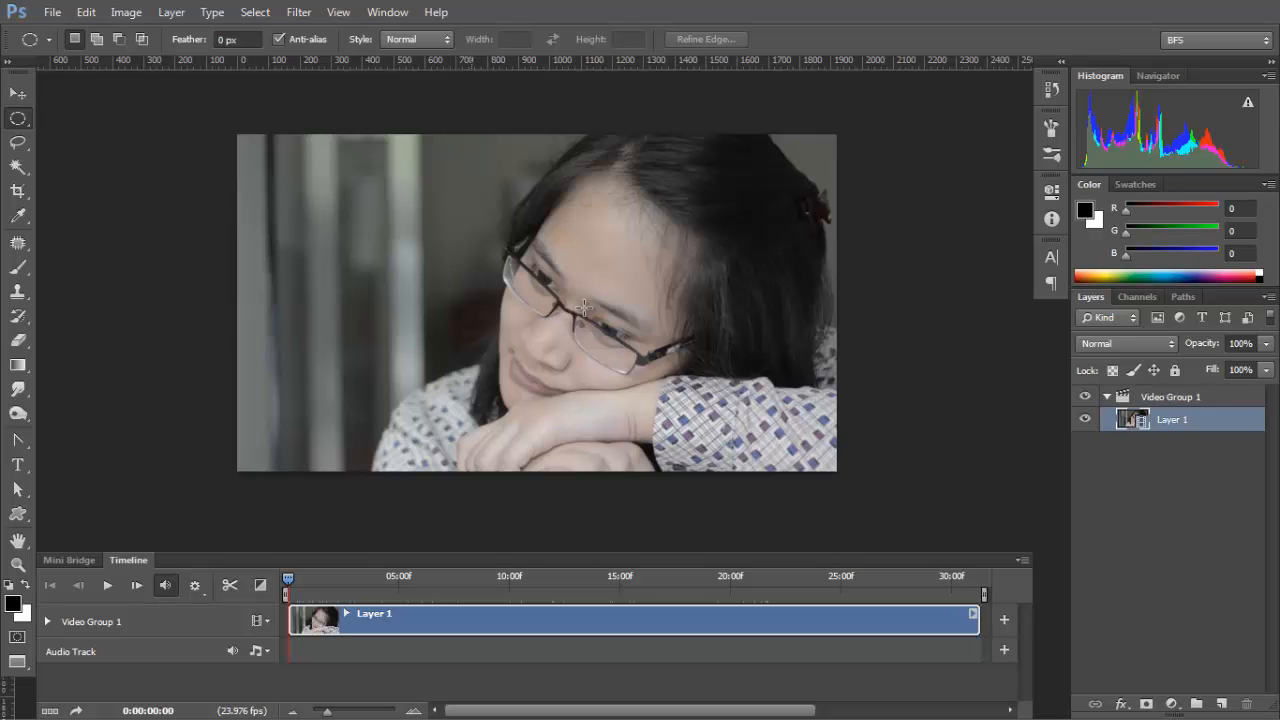
pyautogui.moveTo(288, 580); pyautogui.dragTo(272, 620)
pyautogui.click(289, 580)
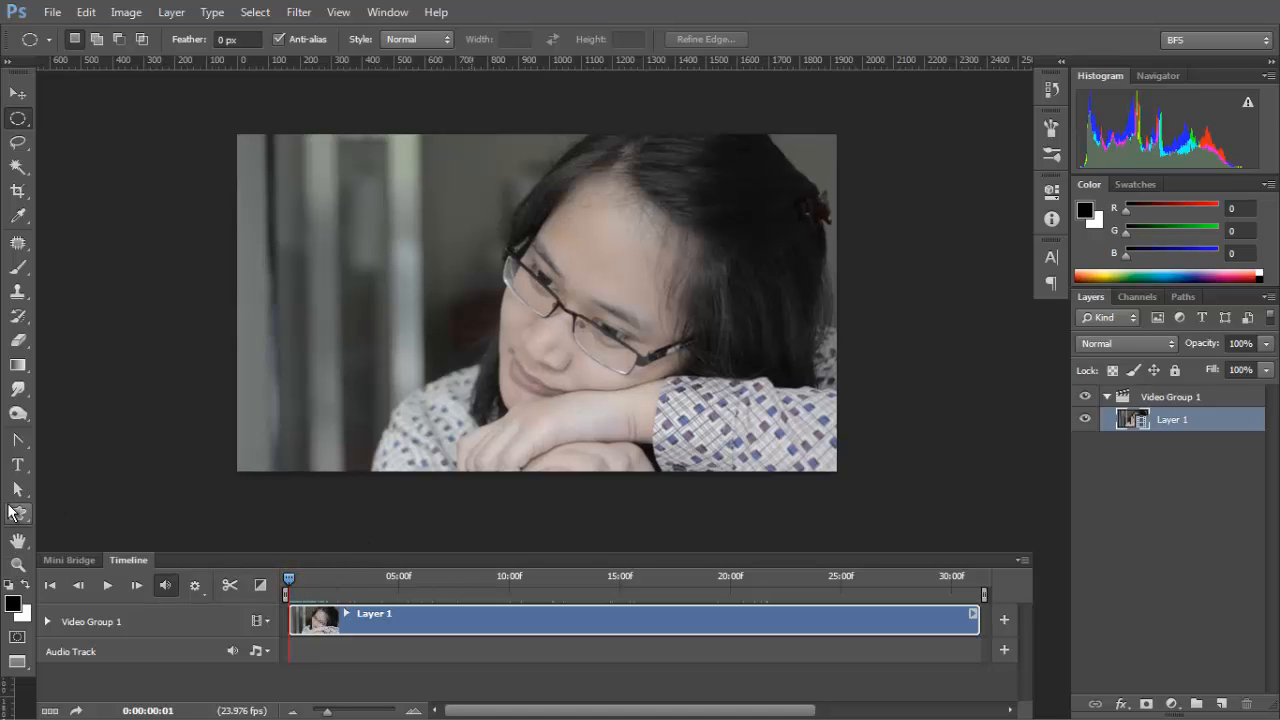
pyautogui.hotkey('ctrl', '+')
pyautogui.moveTo(529, 345); pyautogui.dragTo(369, 256)
pyautogui.hotkey('ctrl', '+')
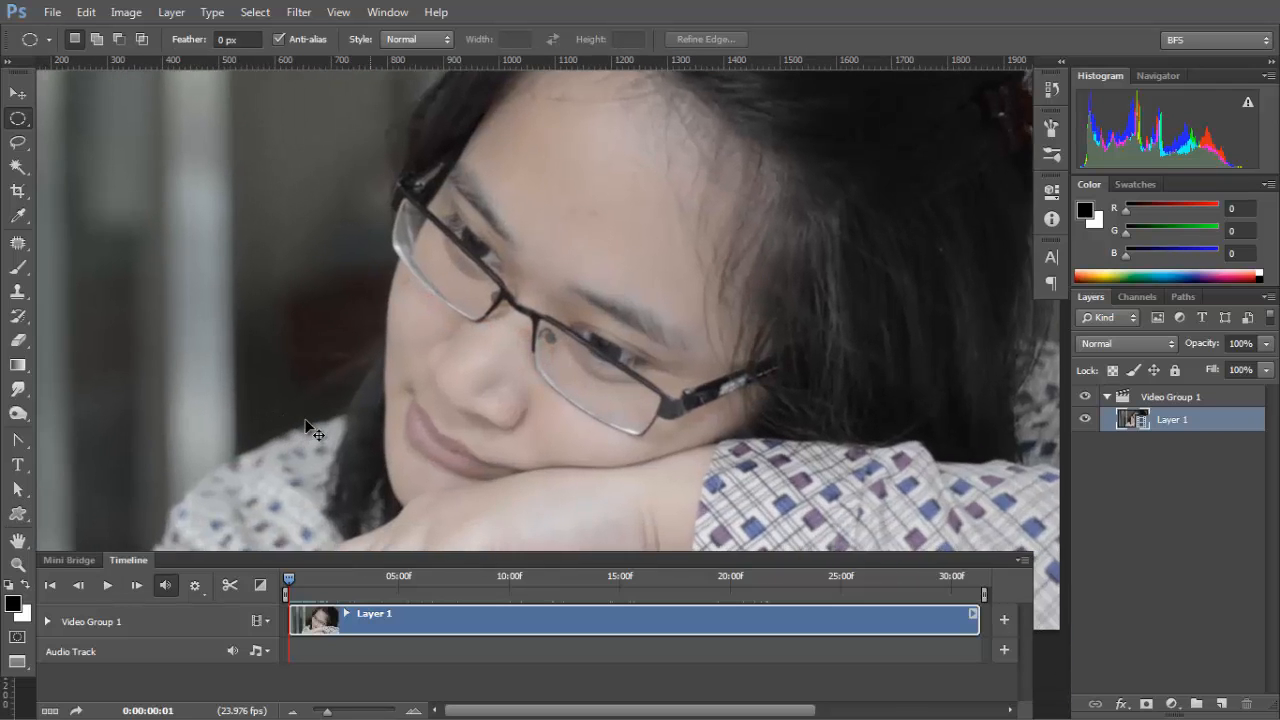
pyautogui.press('space')
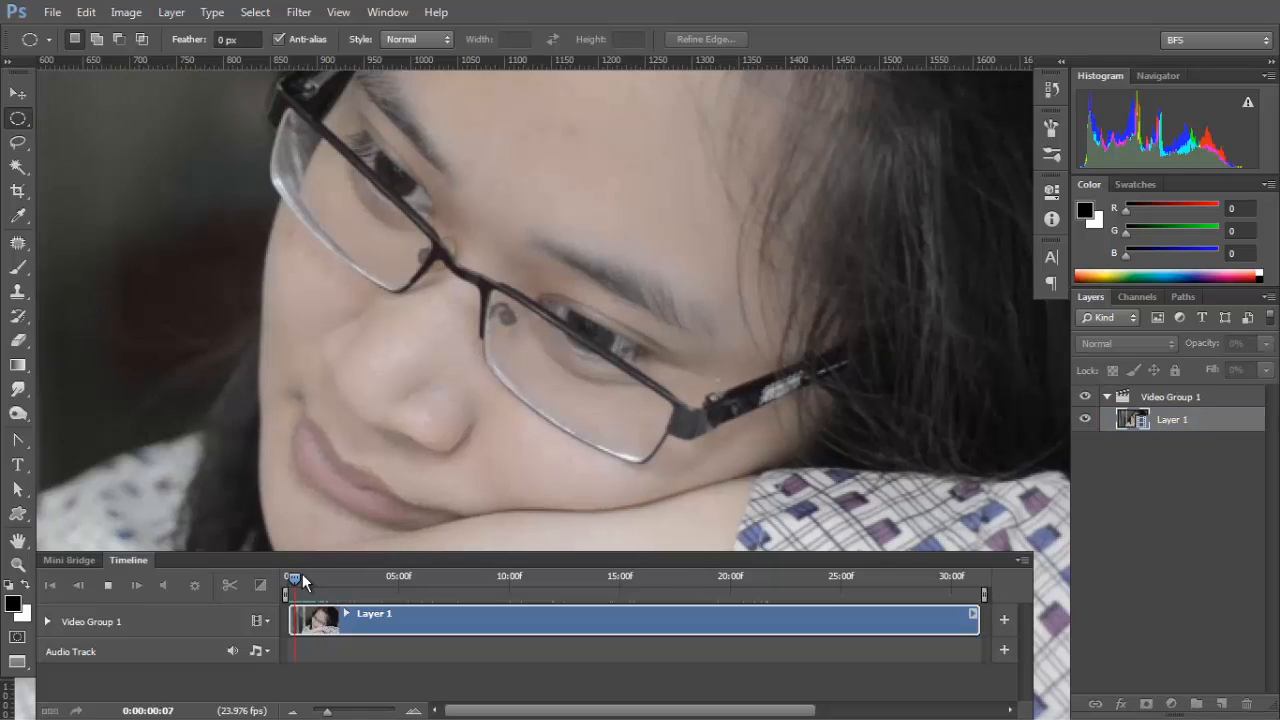
# - Find the frame just past the opening blink and trim the start of the Layer 1 clip to 0:00:00:09
pyautogui.click(314, 577)
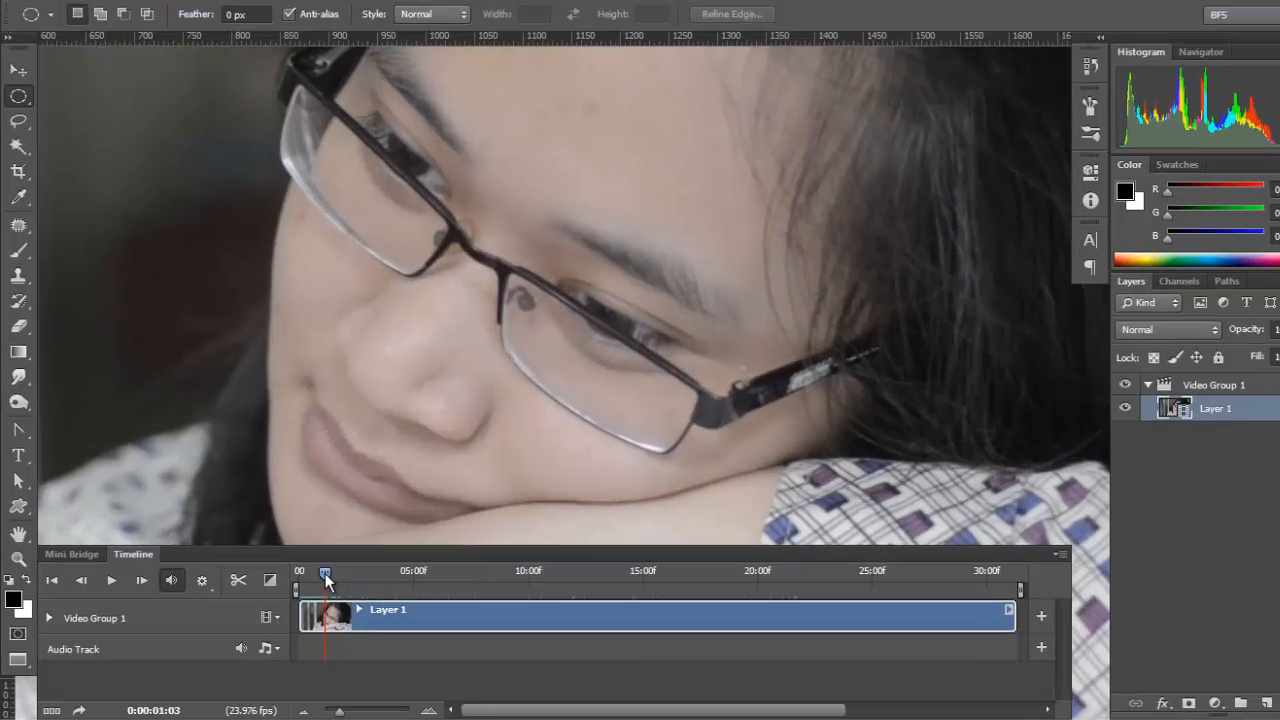
pyautogui.moveTo(325, 578); pyautogui.dragTo(284, 582)
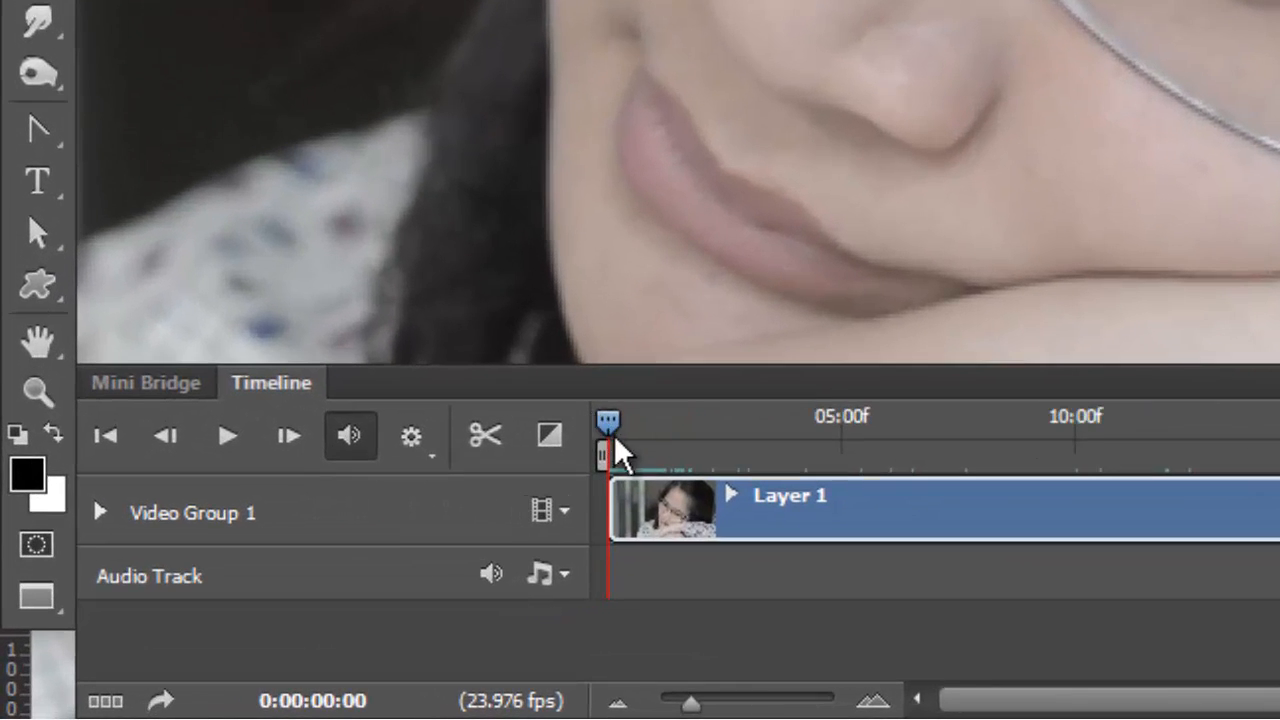
pyautogui.moveTo(605, 422); pyautogui.dragTo(634, 421)
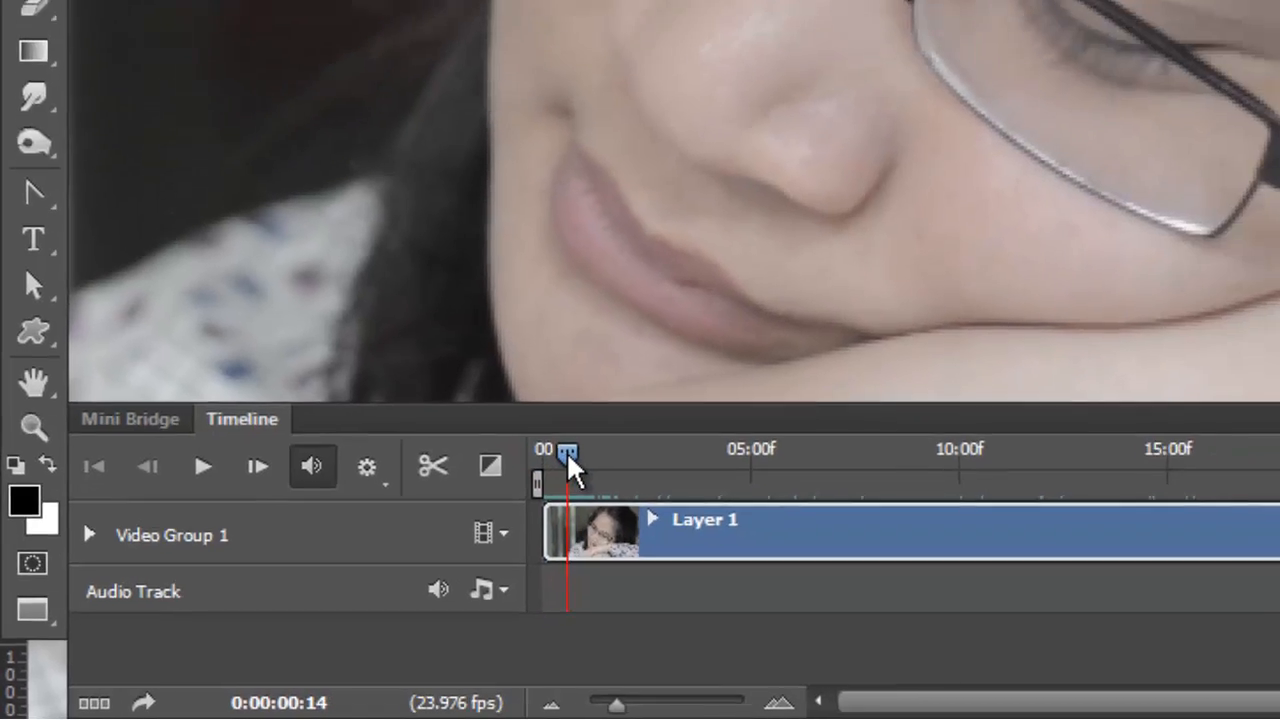
pyautogui.moveTo(567, 458); pyautogui.dragTo(561, 456)
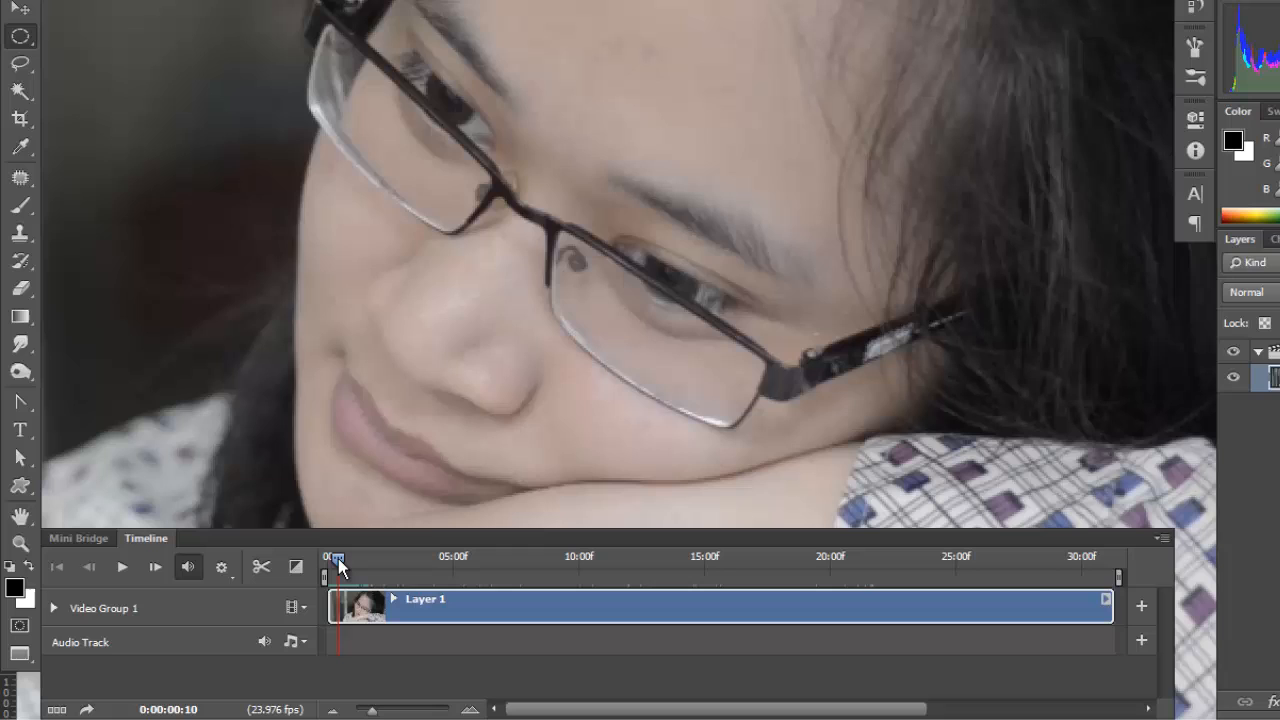
pyautogui.moveTo(339, 566); pyautogui.dragTo(338, 566)
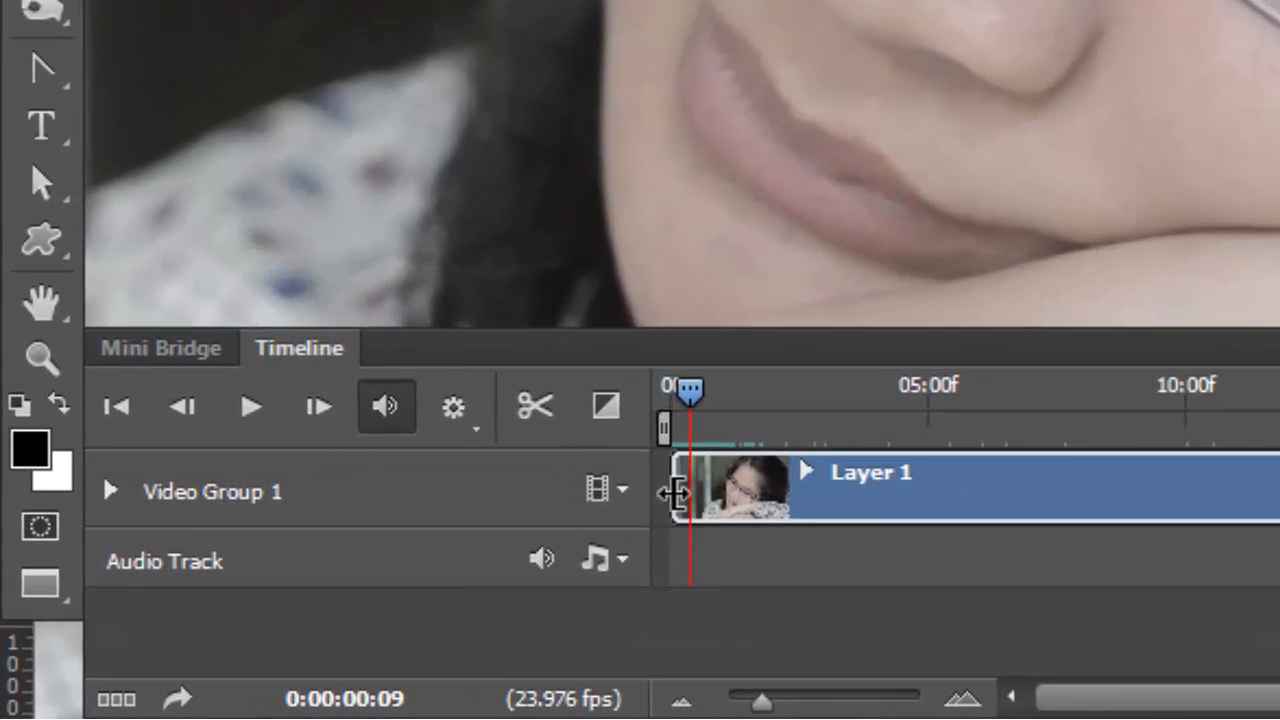
pyautogui.moveTo(674, 491); pyautogui.dragTo(703, 490)
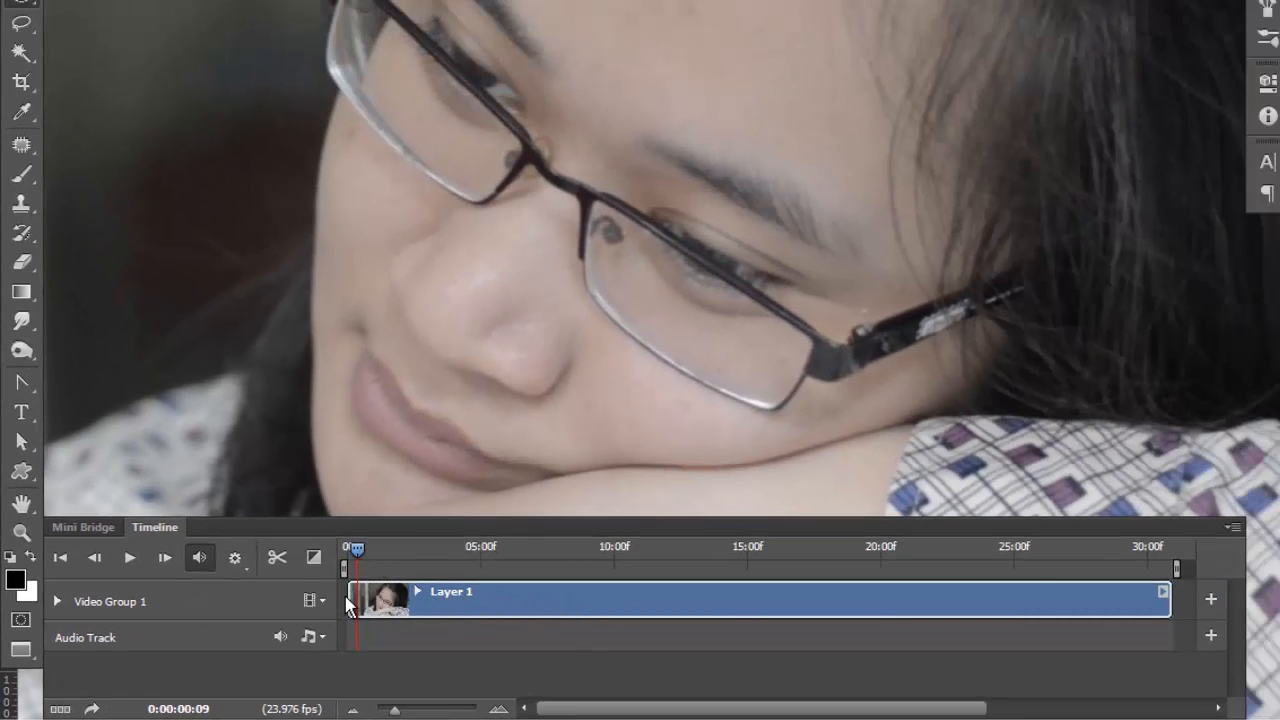
# - Trim the end of the Layer 1 clip to 0:00:01:09 and enlarge the timeline scale to show individual frames
pyautogui.moveTo(357, 548); pyautogui.dragTo(383, 550)
pyautogui.click(347, 550)
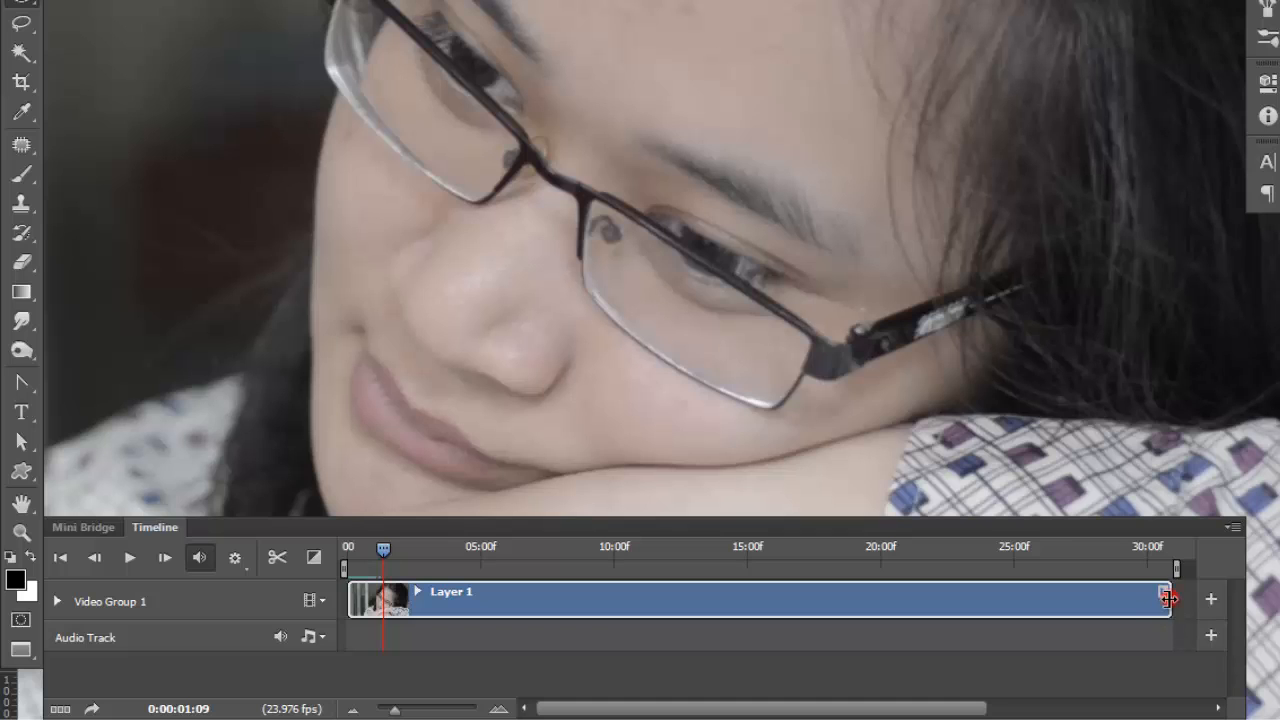
pyautogui.moveTo(1168, 598); pyautogui.dragTo(387, 603)
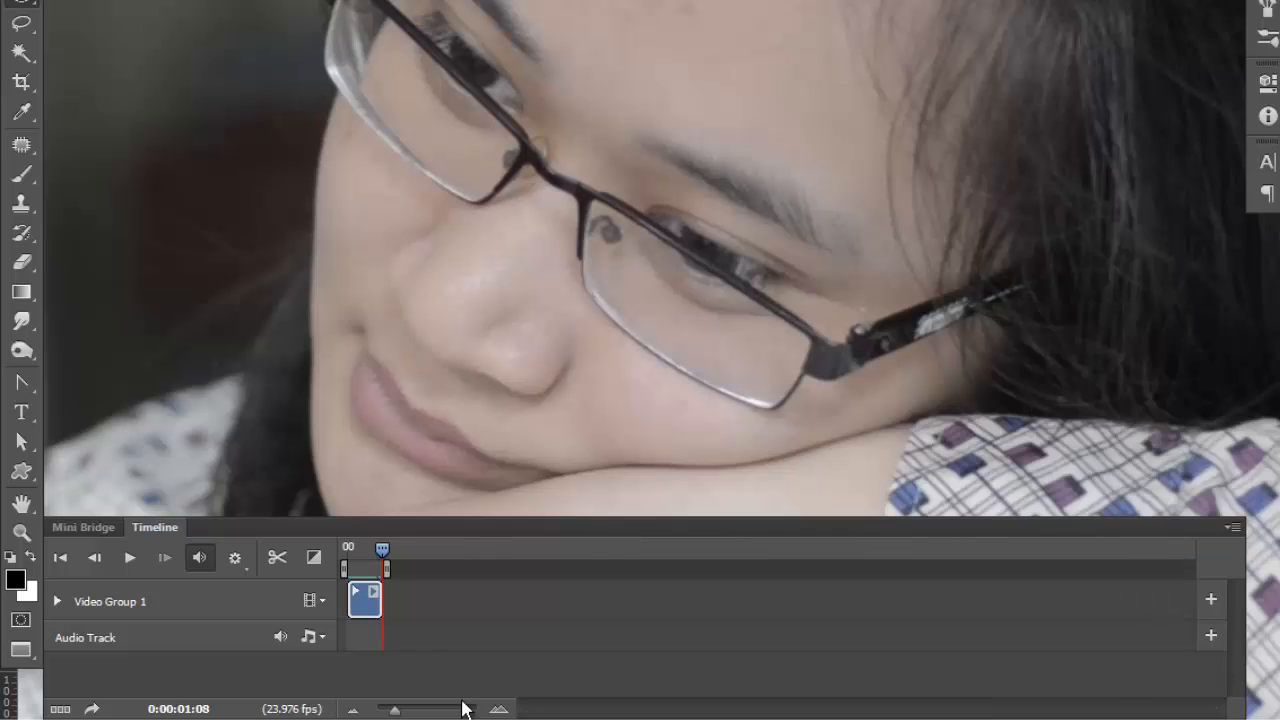
pyautogui.click(420, 708)
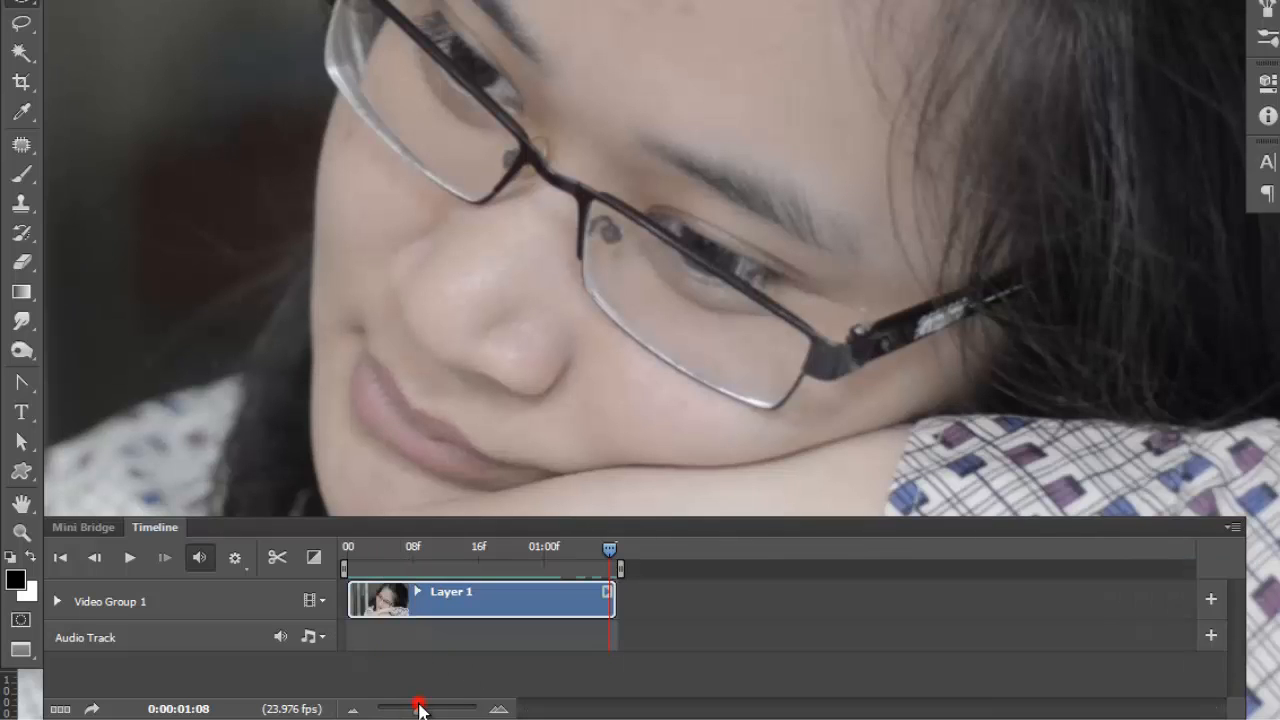
pyautogui.click(435, 709)
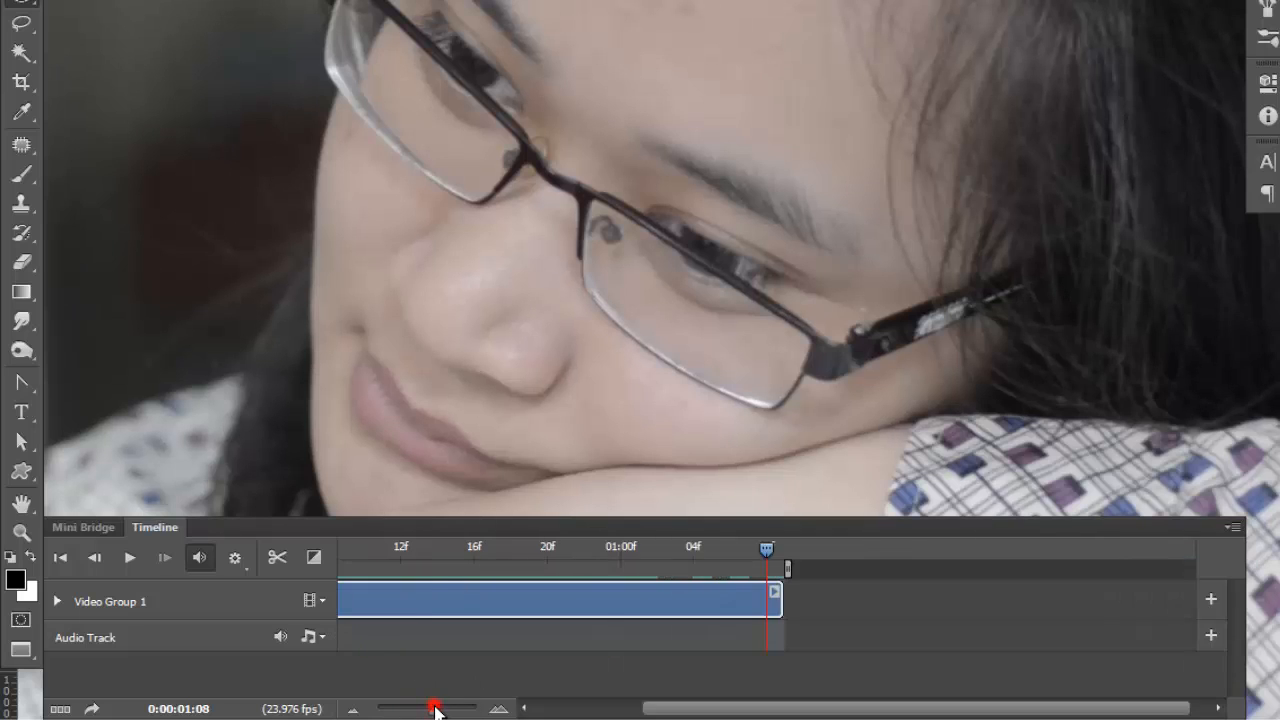
pyautogui.moveTo(706, 708); pyautogui.dragTo(600, 708)
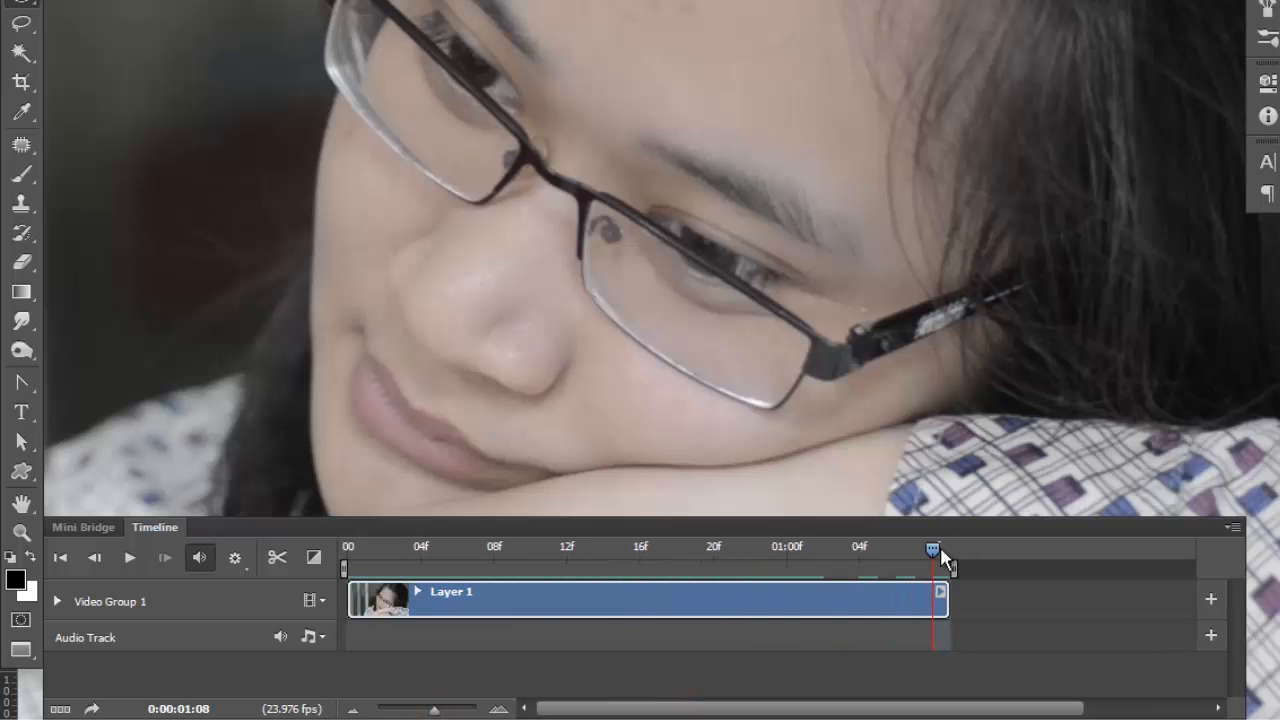
# - Play the trimmed clip from its first frame, stop playback and return the playhead to 0:00:00:00
pyautogui.moveTo(931, 546); pyautogui.dragTo(338, 556)
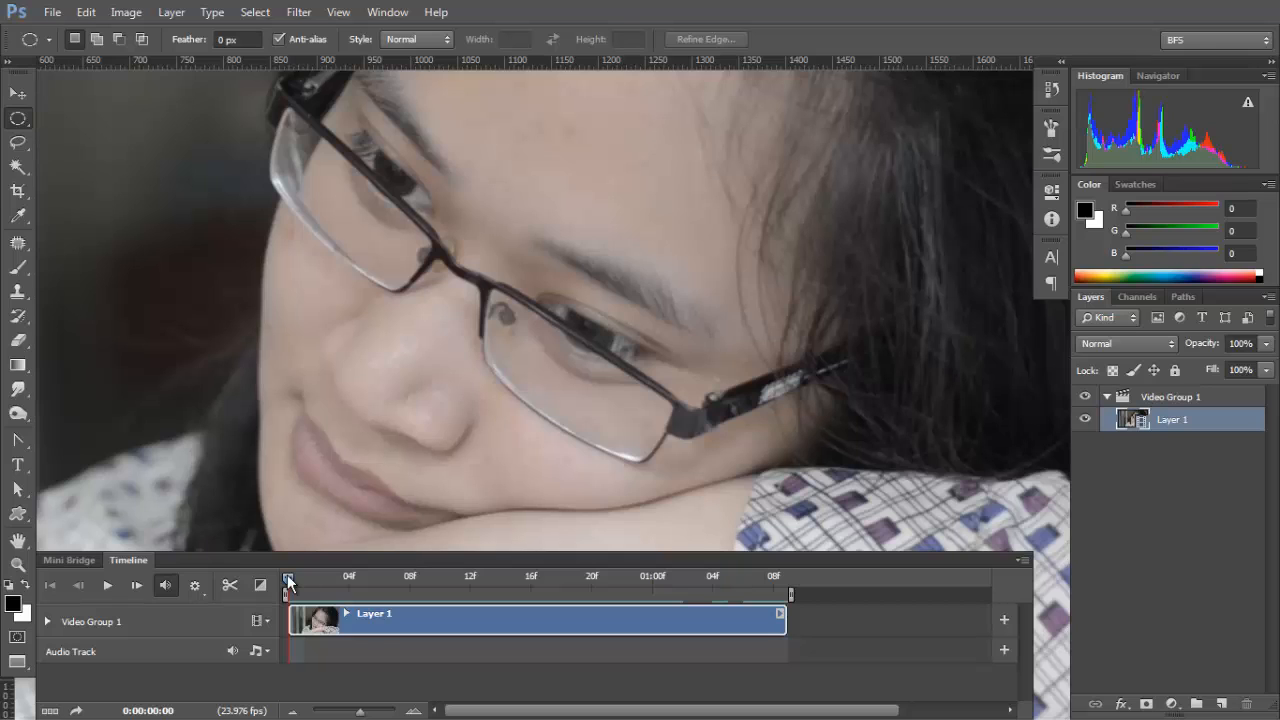
pyautogui.click(109, 590)
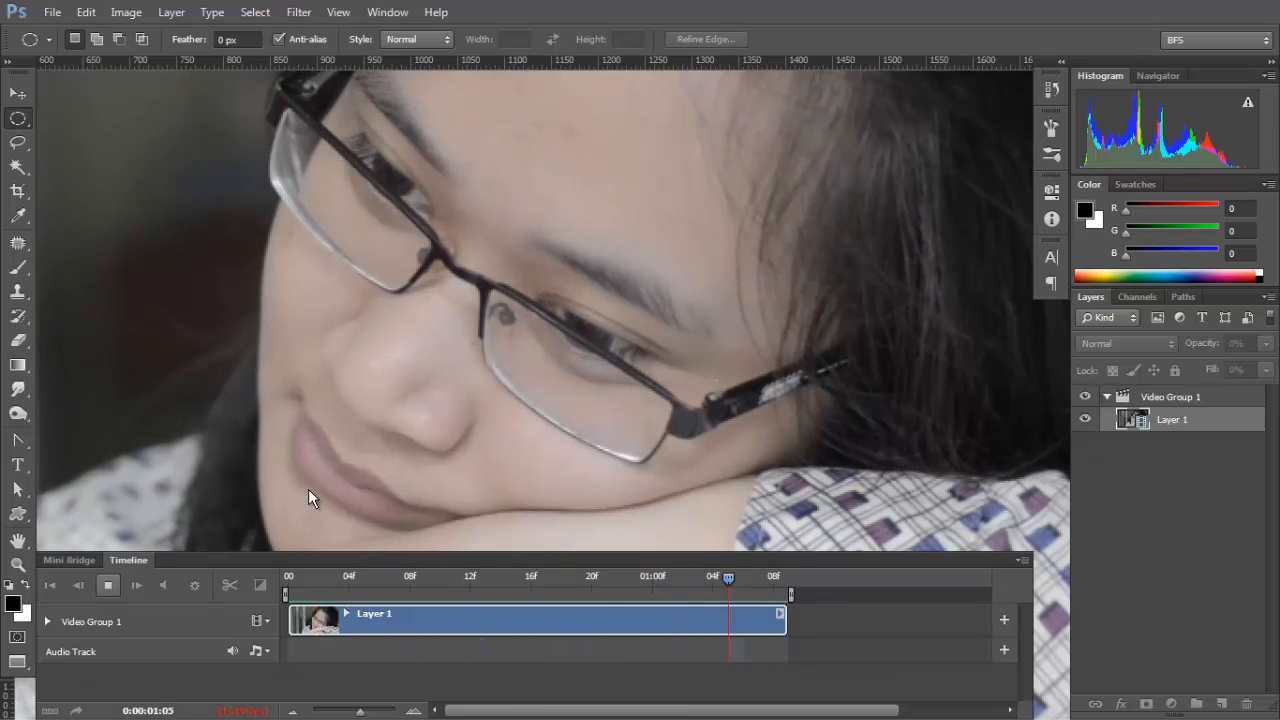
pyautogui.click(109, 588)
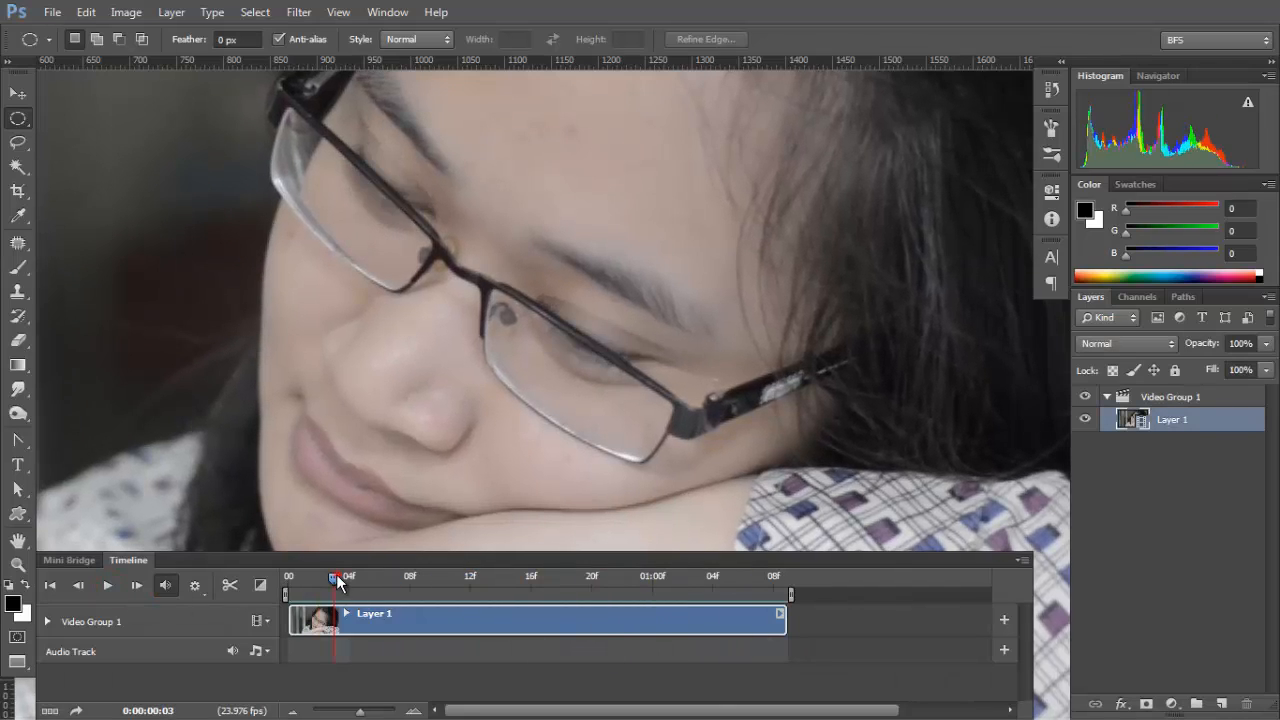
pyautogui.moveTo(336, 574); pyautogui.dragTo(288, 576)
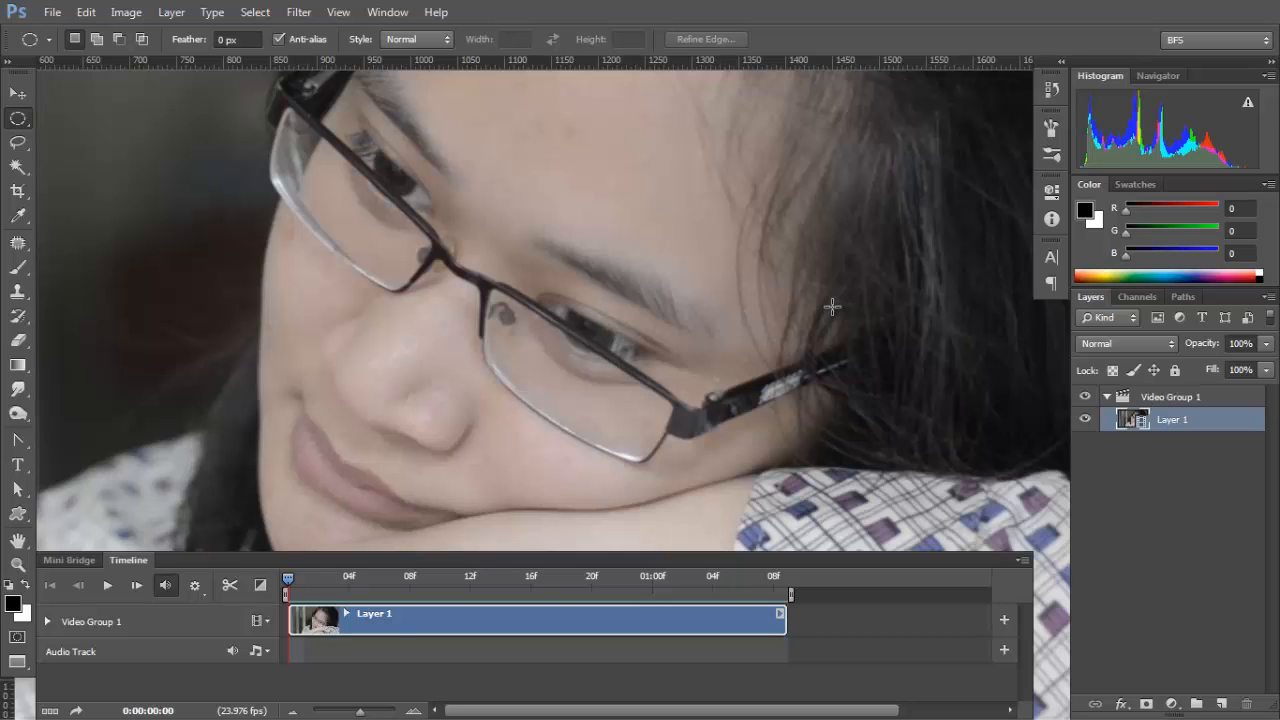
# - Add a new empty layer above the collapsed Video Group 1, then expand the group again
pyautogui.hotkey('ctrl', '-')
pyautogui.hotkey('ctrl', '-')
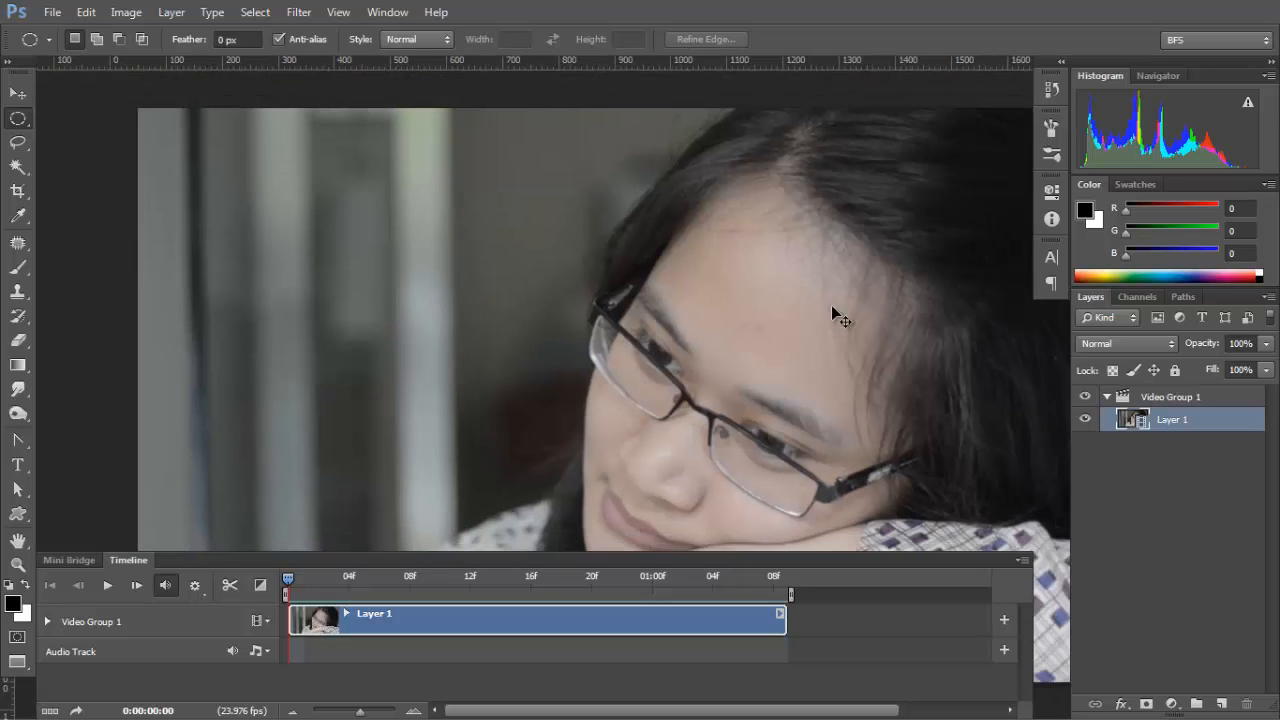
pyautogui.moveTo(618, 393)
pyautogui.mouseDown()
pyautogui.moveTo(529, 277)
pyautogui.moveTo(520, 323)
pyautogui.mouseUp()
pyautogui.click(1107, 396)
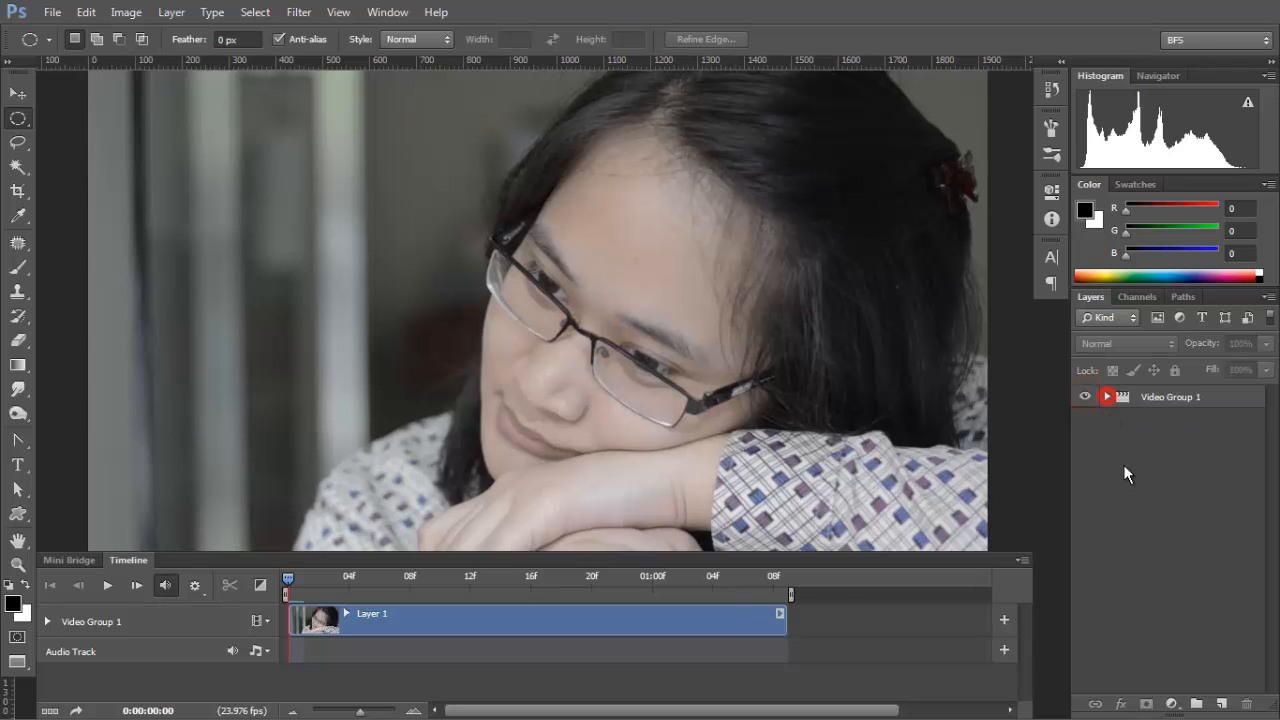
pyautogui.click(1165, 398)
pyautogui.click(1221, 703)
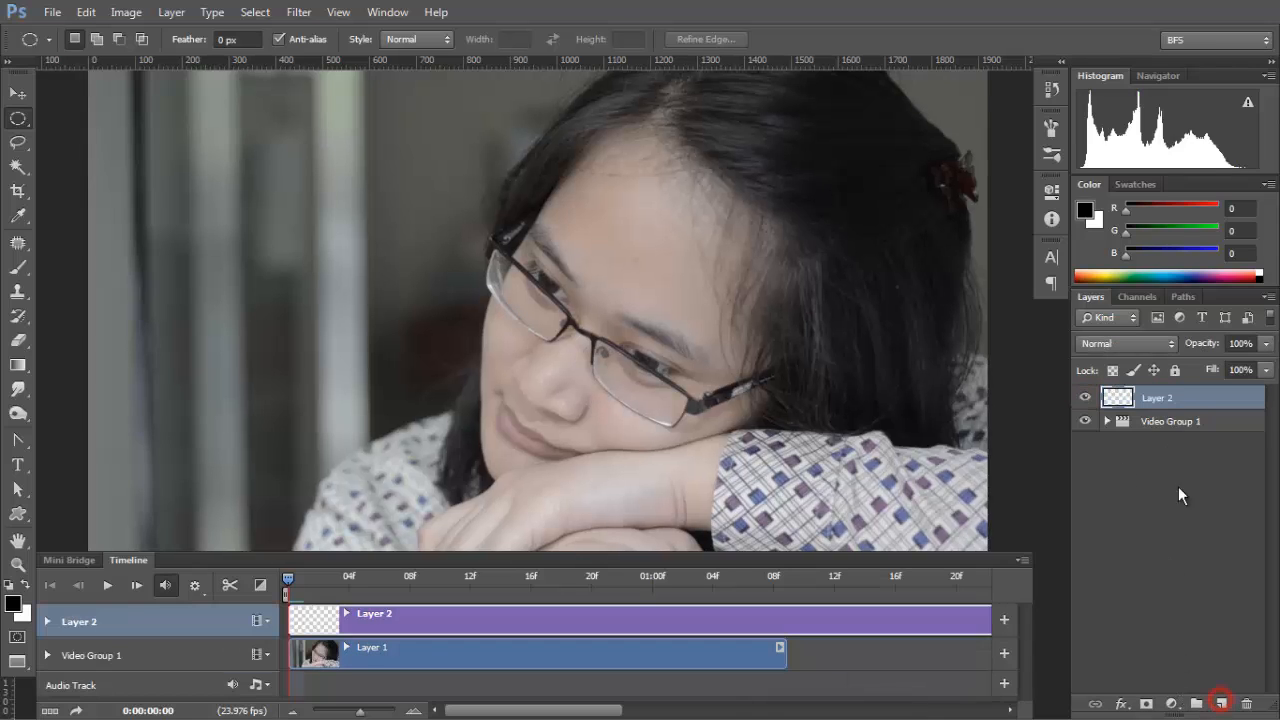
pyautogui.click(1107, 421)
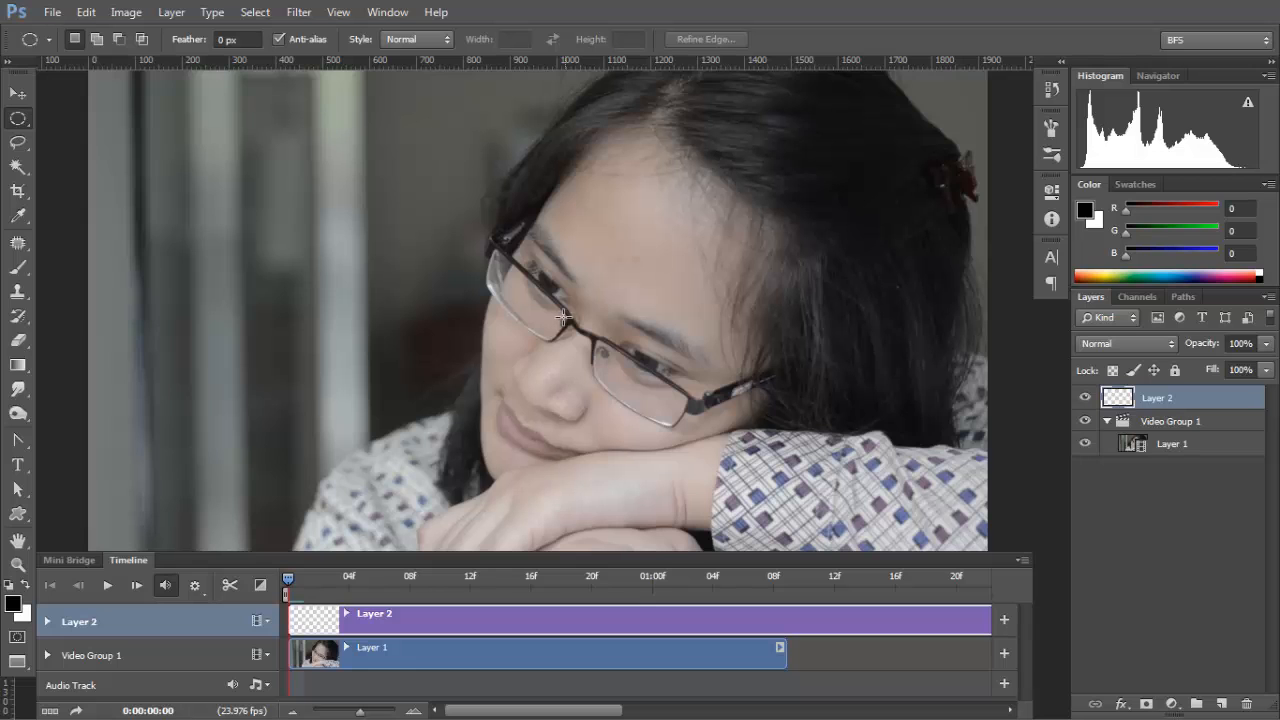
# - Paint black over both of the woman's eyes on Layer 2 with a soft brush
pyautogui.click(18, 564)
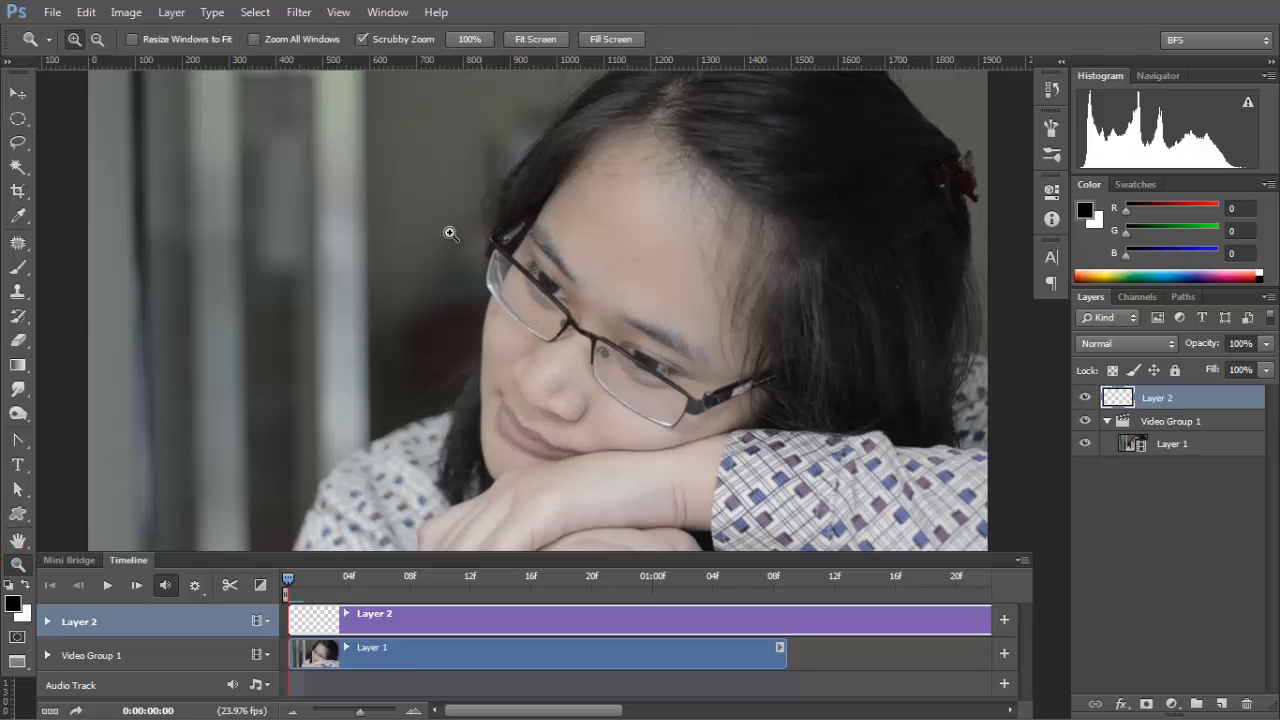
pyautogui.moveTo(415, 208); pyautogui.dragTo(491, 194)
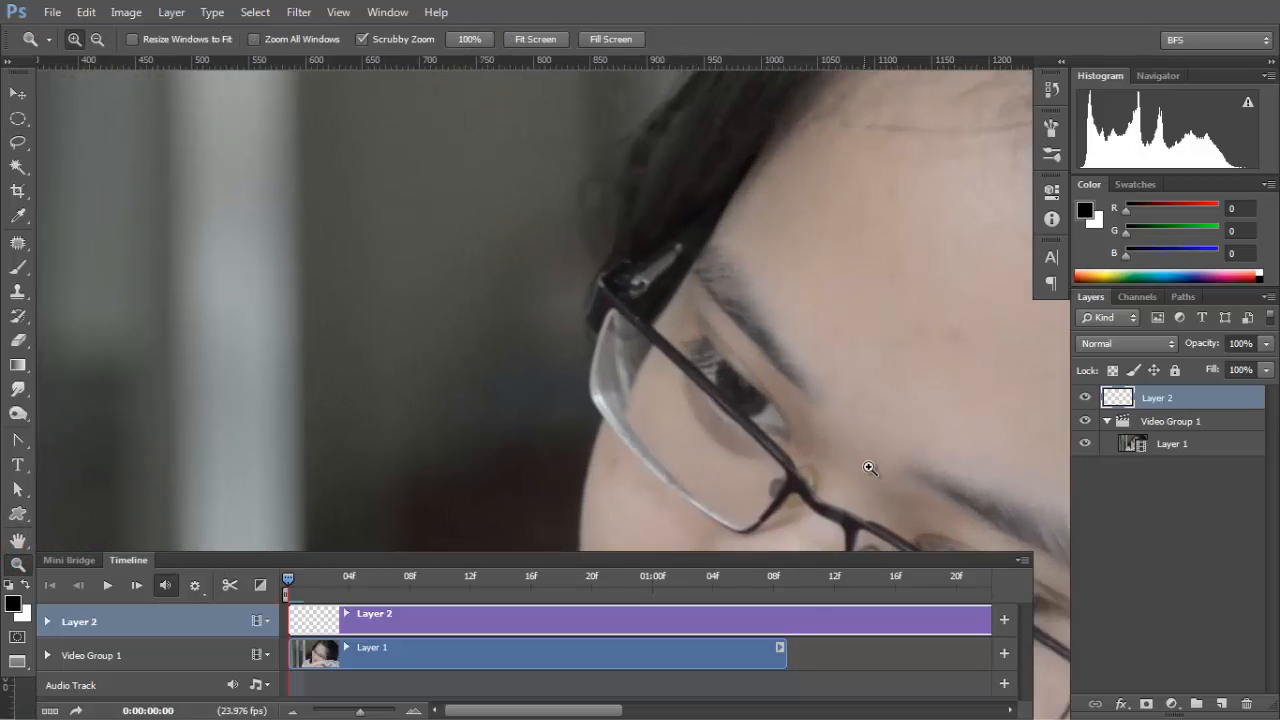
pyautogui.moveTo(800, 433); pyautogui.dragTo(510, 261)
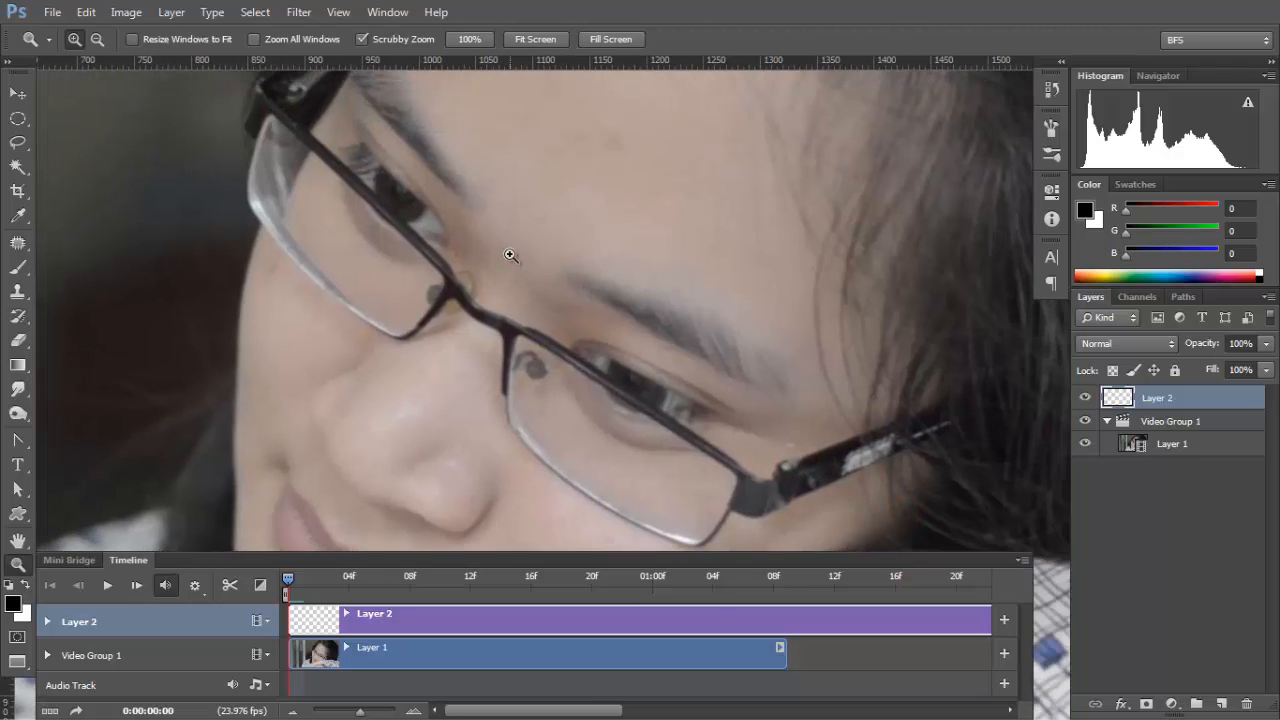
pyautogui.keyDown('alt'); pyautogui.click(510, 255); pyautogui.keyUp('alt')
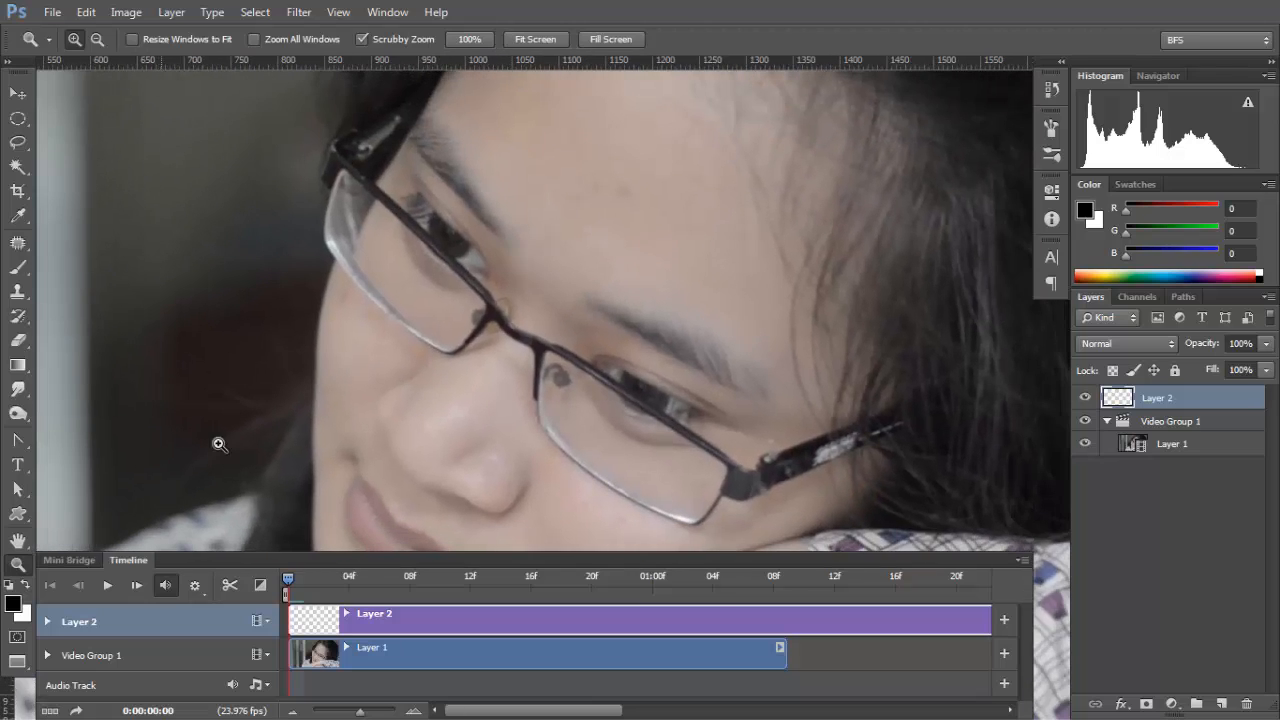
pyautogui.click(18, 267)
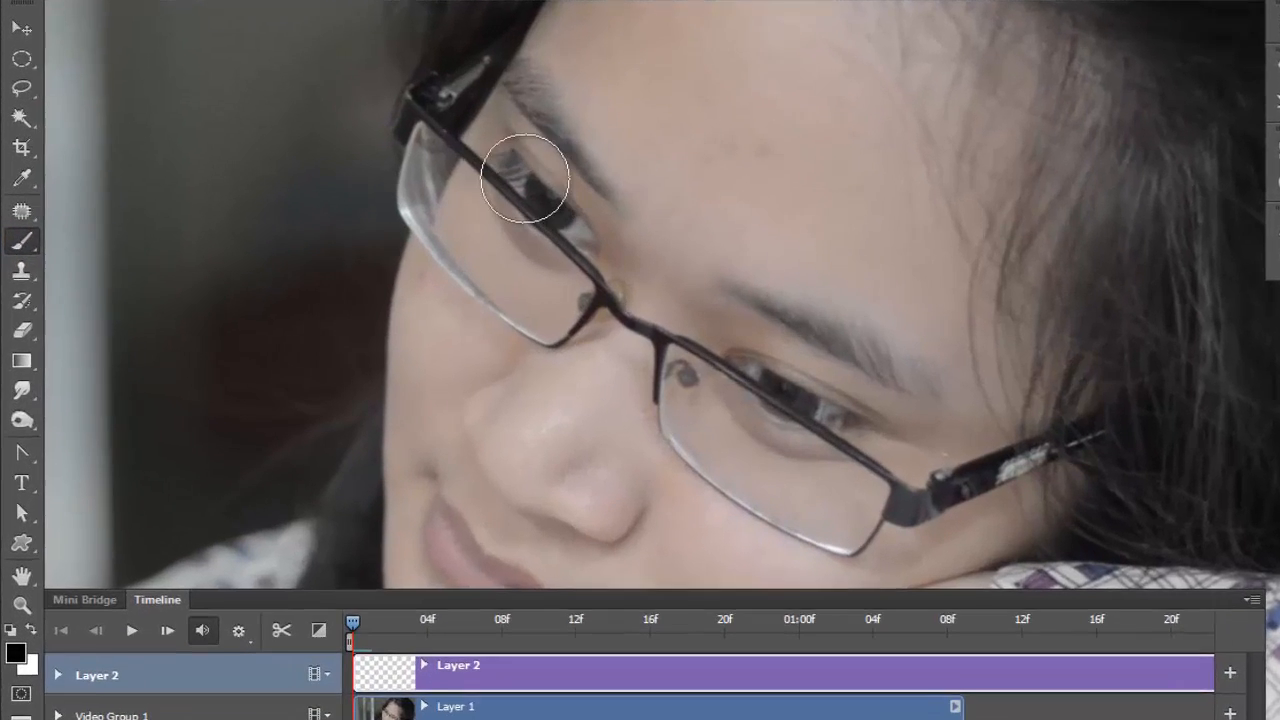
pyautogui.click(419, 201)
pyautogui.moveTo(542, 145)
pyautogui.mouseDown()
pyautogui.moveTo(554, 197)
pyautogui.moveTo(606, 240)
pyautogui.moveTo(609, 207)
pyautogui.moveTo(551, 84)
pyautogui.moveTo(539, 194)
pyautogui.moveTo(592, 245)
pyautogui.mouseUp()
pyautogui.moveTo(808, 371)
pyautogui.mouseDown()
pyautogui.moveTo(834, 441)
pyautogui.moveTo(885, 448)
pyautogui.moveTo(909, 430)
pyautogui.moveTo(776, 359)
pyautogui.moveTo(902, 420)
pyautogui.moveTo(907, 440)
pyautogui.moveTo(861, 449)
pyautogui.moveTo(796, 414)
pyautogui.moveTo(940, 440)
pyautogui.mouseUp()
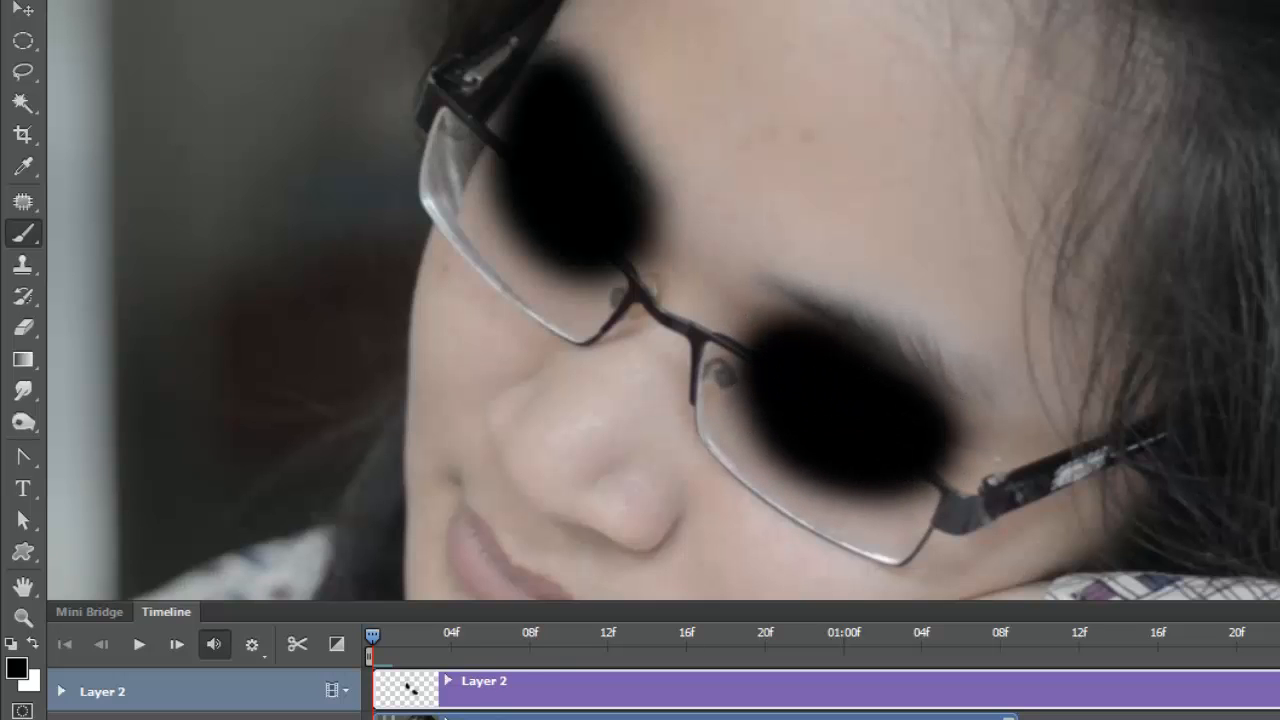
# - Scrub the playhead through the clip to check the painted eye patches against its frames, and return to the first frame
pyautogui.moveTo(373, 633); pyautogui.dragTo(455, 636)
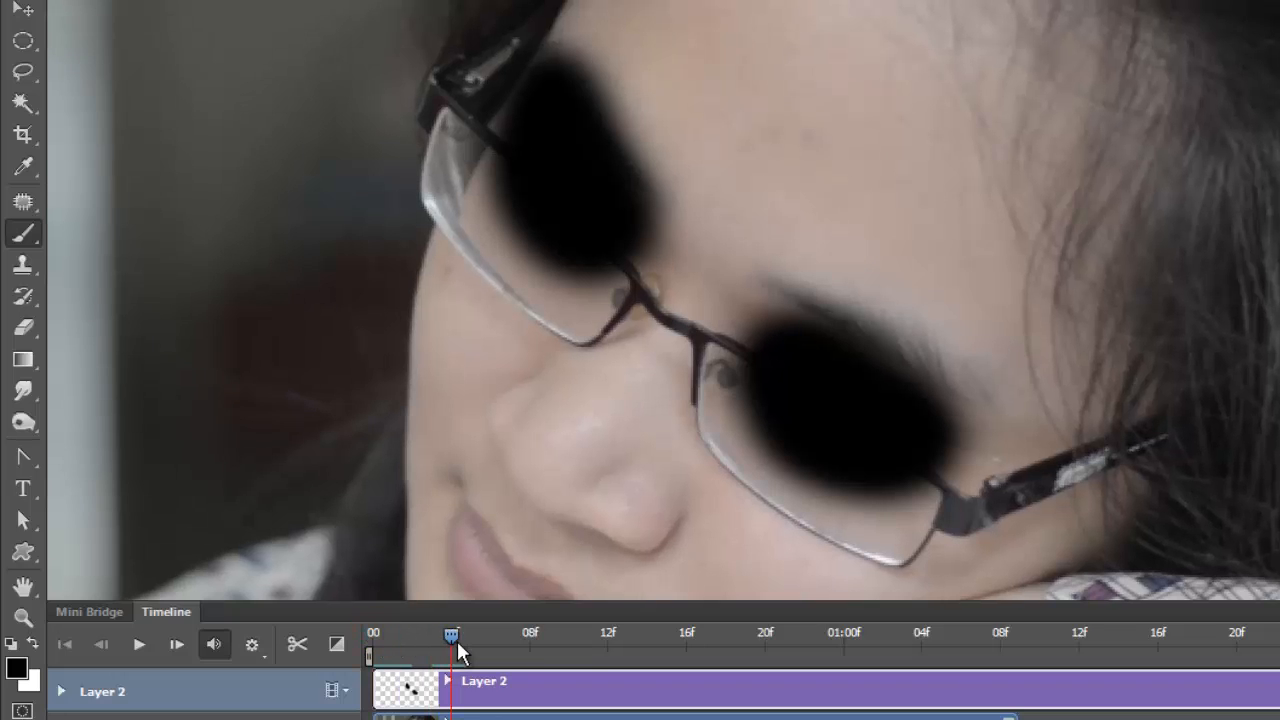
pyautogui.moveTo(645, 640); pyautogui.dragTo(705, 643)
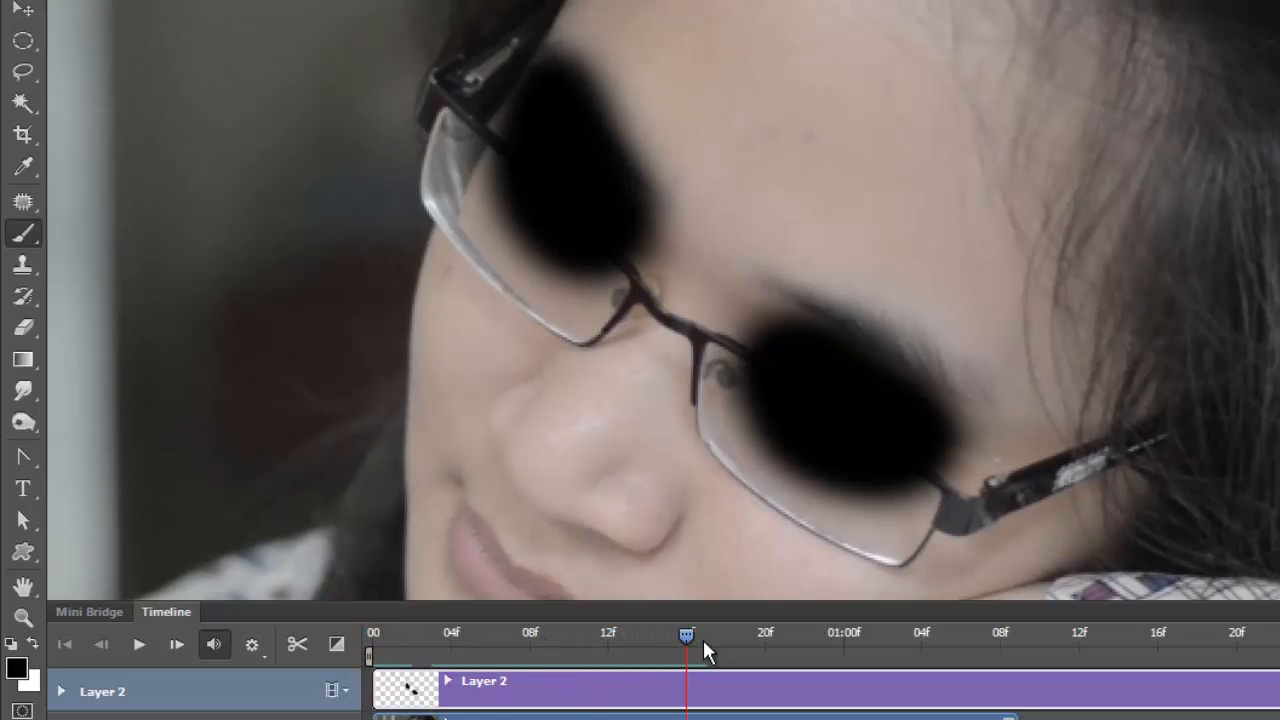
pyautogui.moveTo(794, 651); pyautogui.dragTo(857, 649)
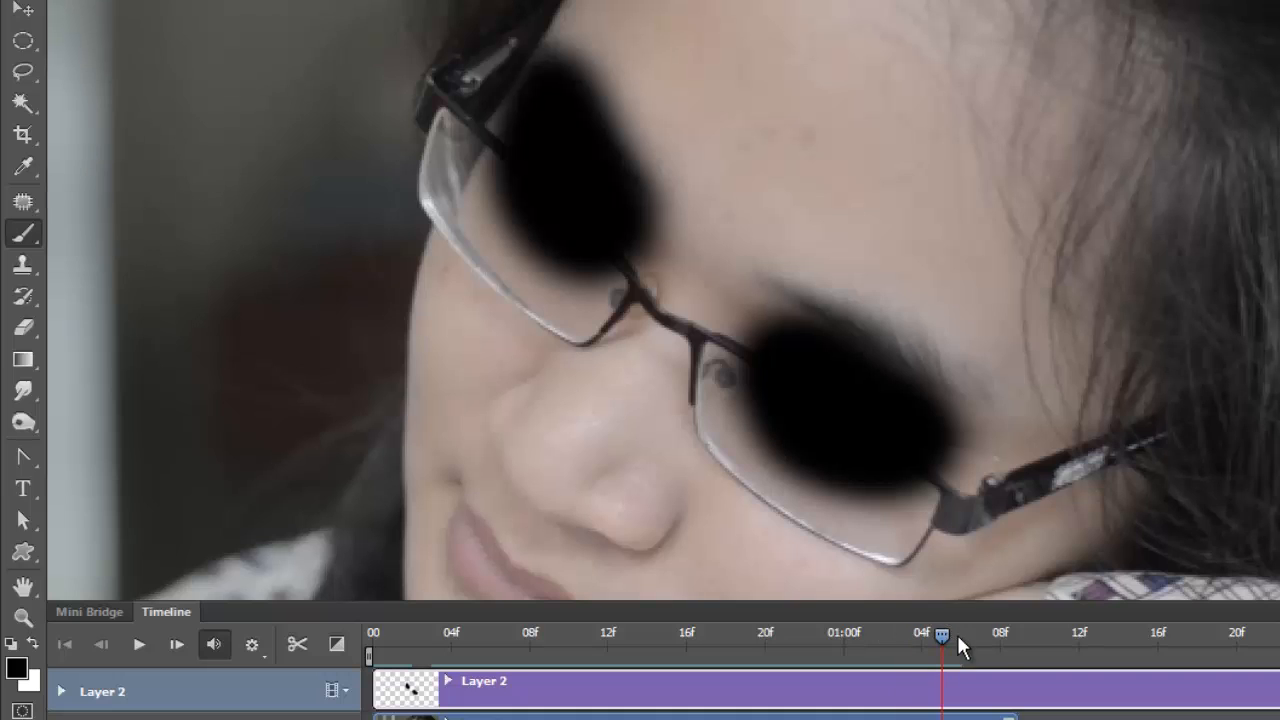
pyautogui.moveTo(957, 636); pyautogui.dragTo(997, 636)
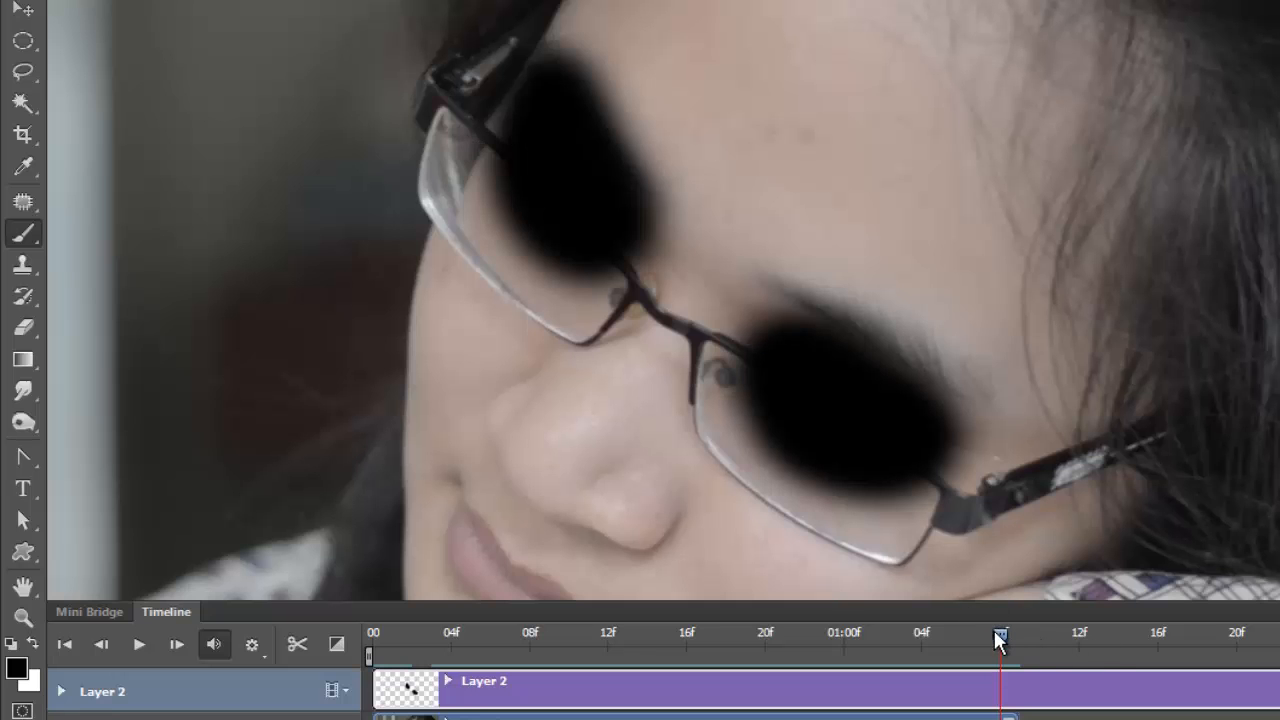
pyautogui.moveTo(997, 636); pyautogui.dragTo(967, 600)
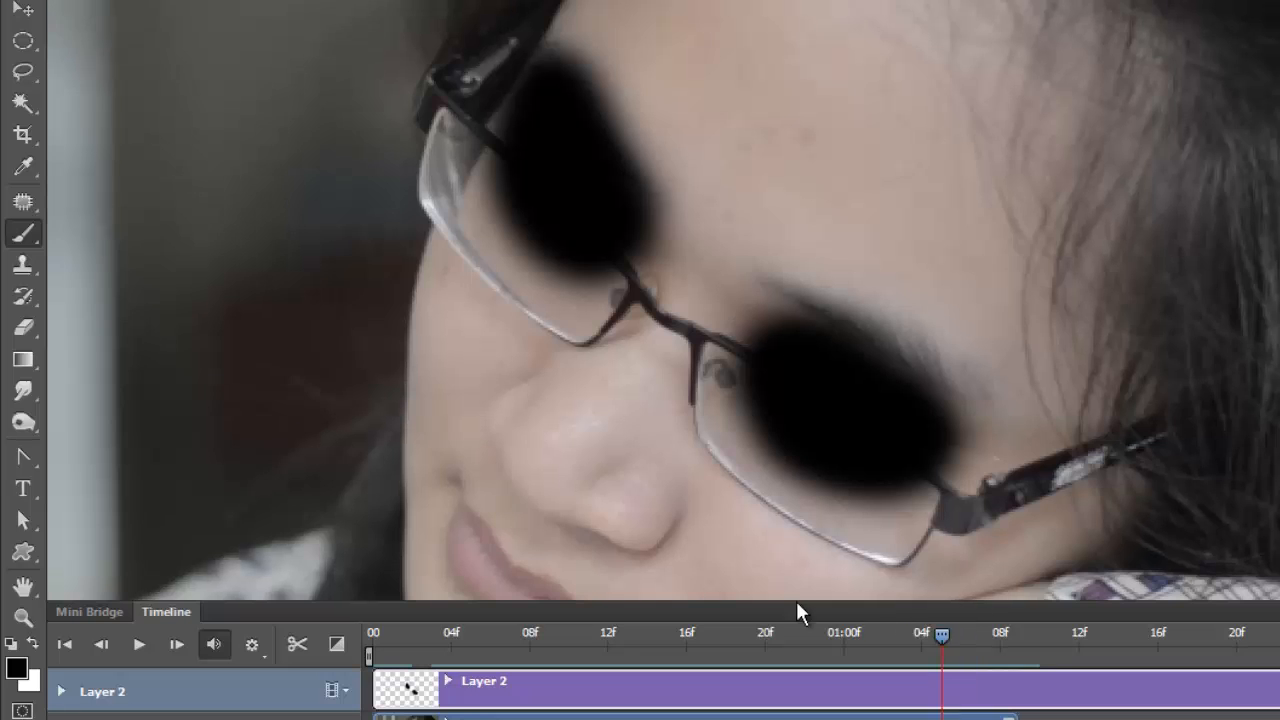
pyautogui.moveTo(796, 601); pyautogui.dragTo(368, 641)
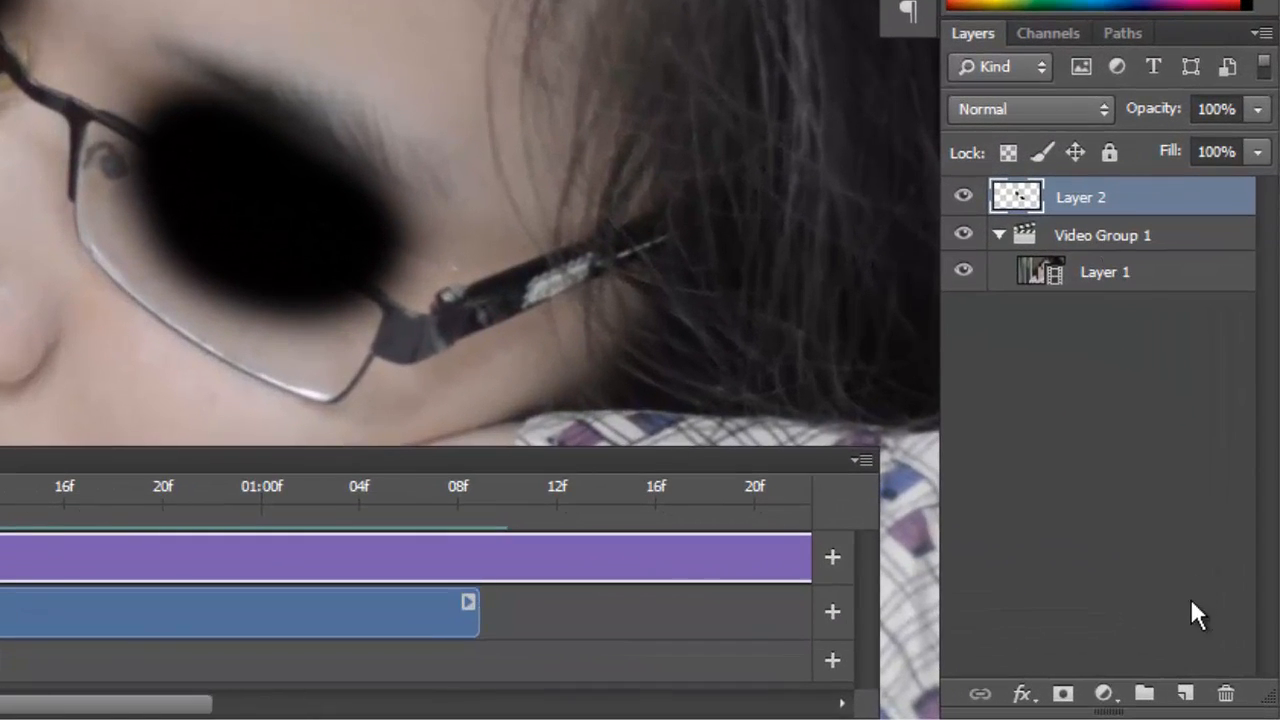
# - Add a new empty layer above Layer 2, hide Layer 2, and make the new layer active
pyautogui.click(1184, 693)
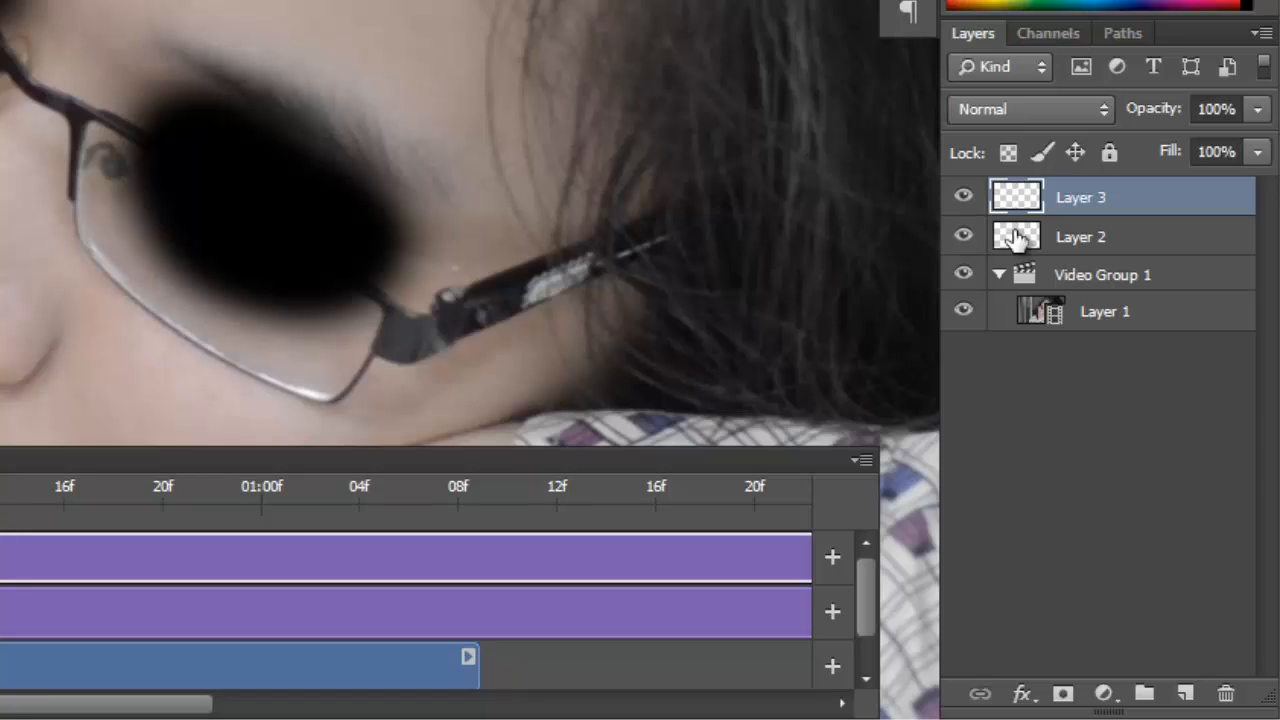
pyautogui.click(1015, 236)
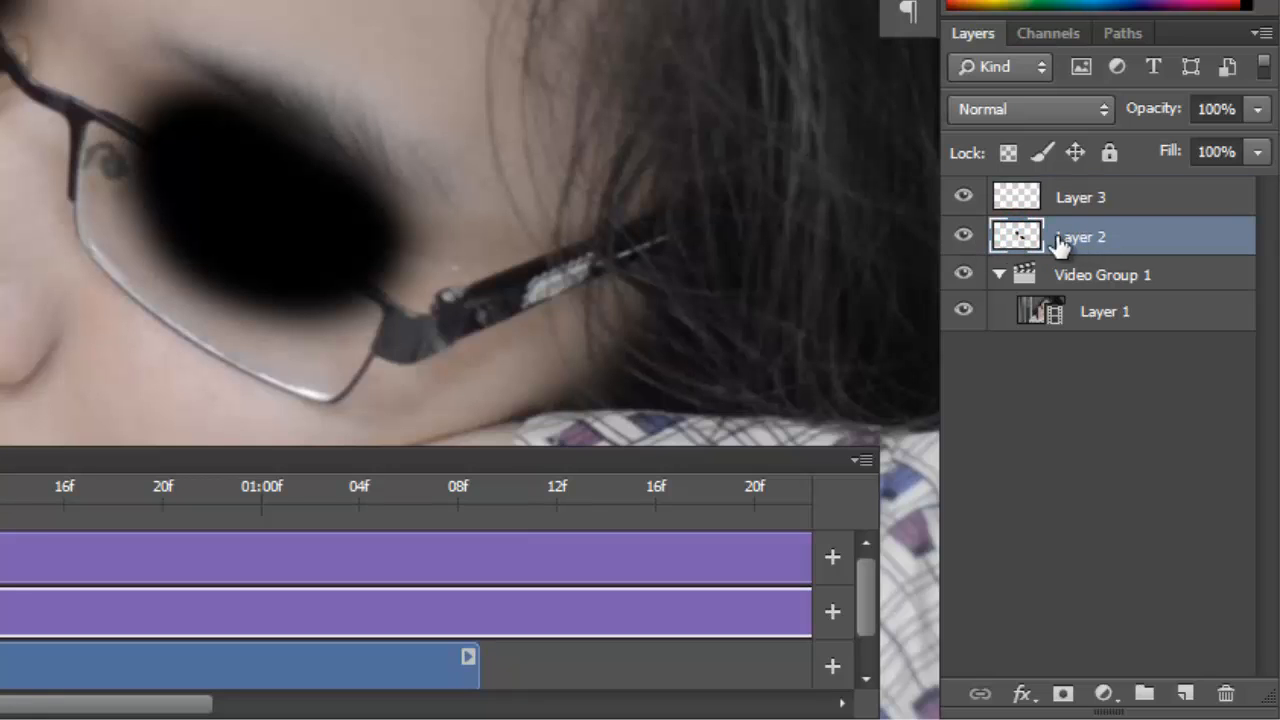
pyautogui.click(962, 236)
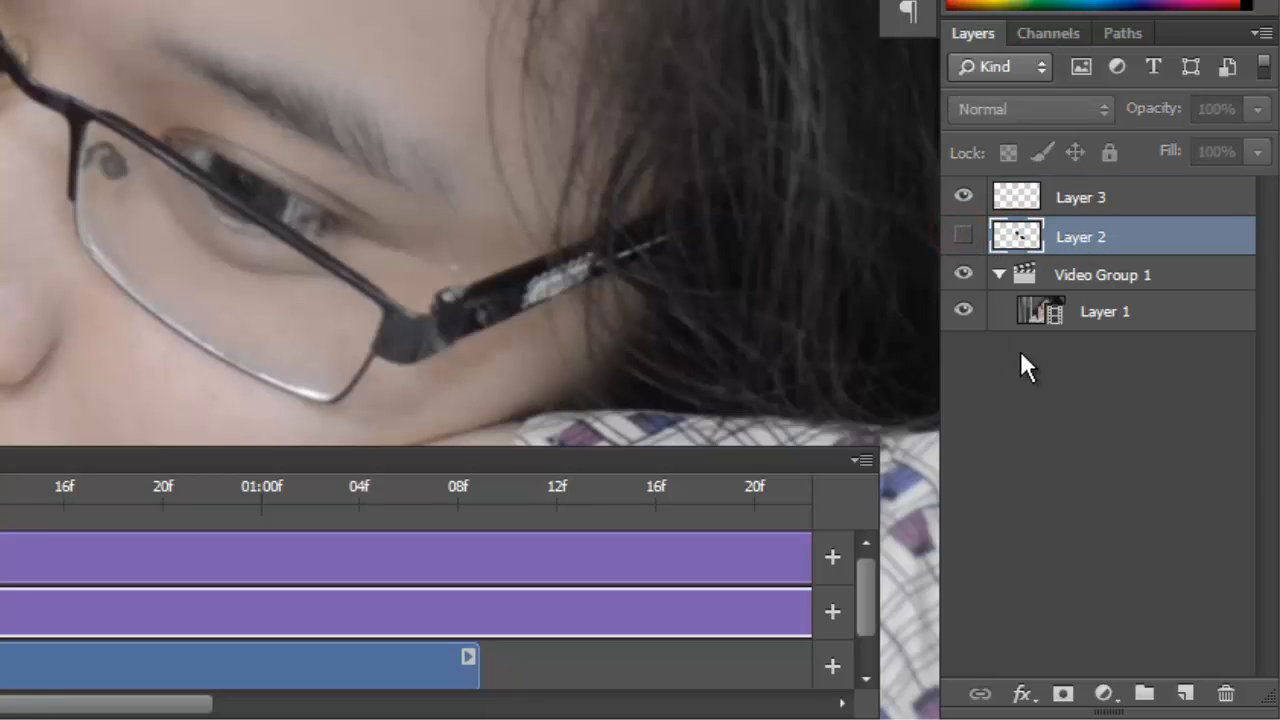
pyautogui.click(1030, 196)
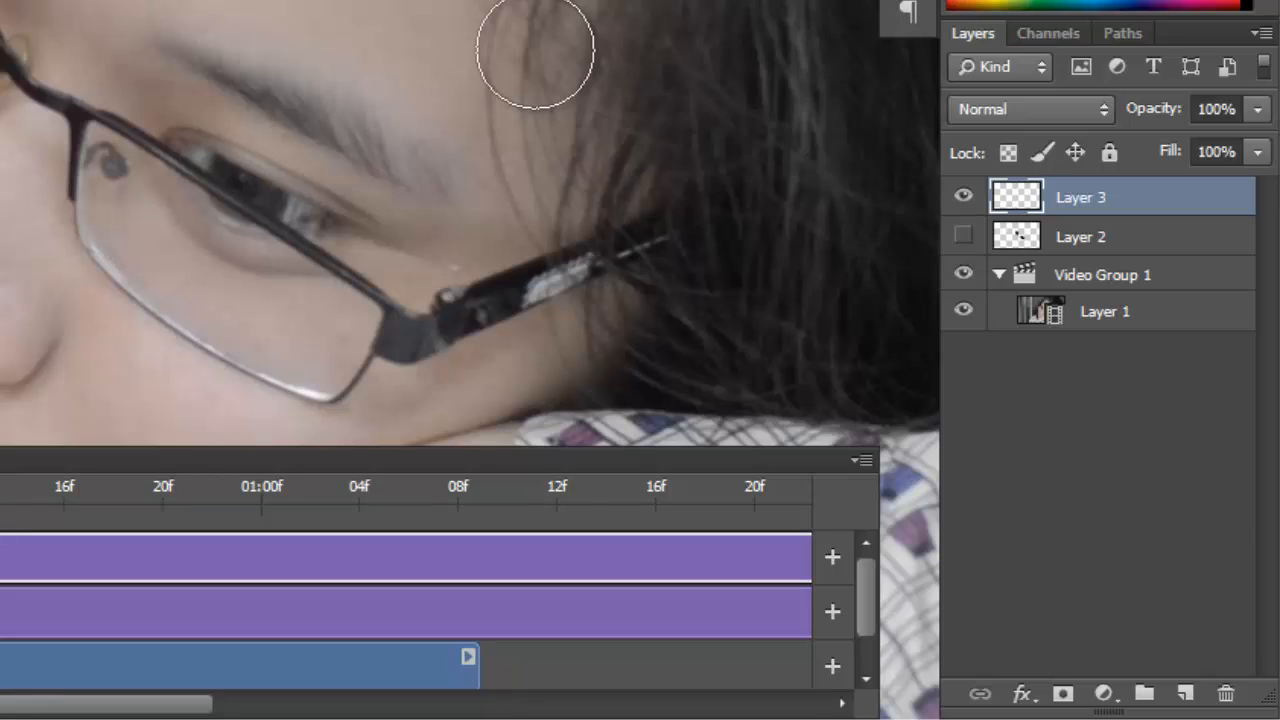
# - Stamp the visible first video frame onto Layer 3 and scrub the timeline, ending at 0:00:00:00
pyautogui.press('v')
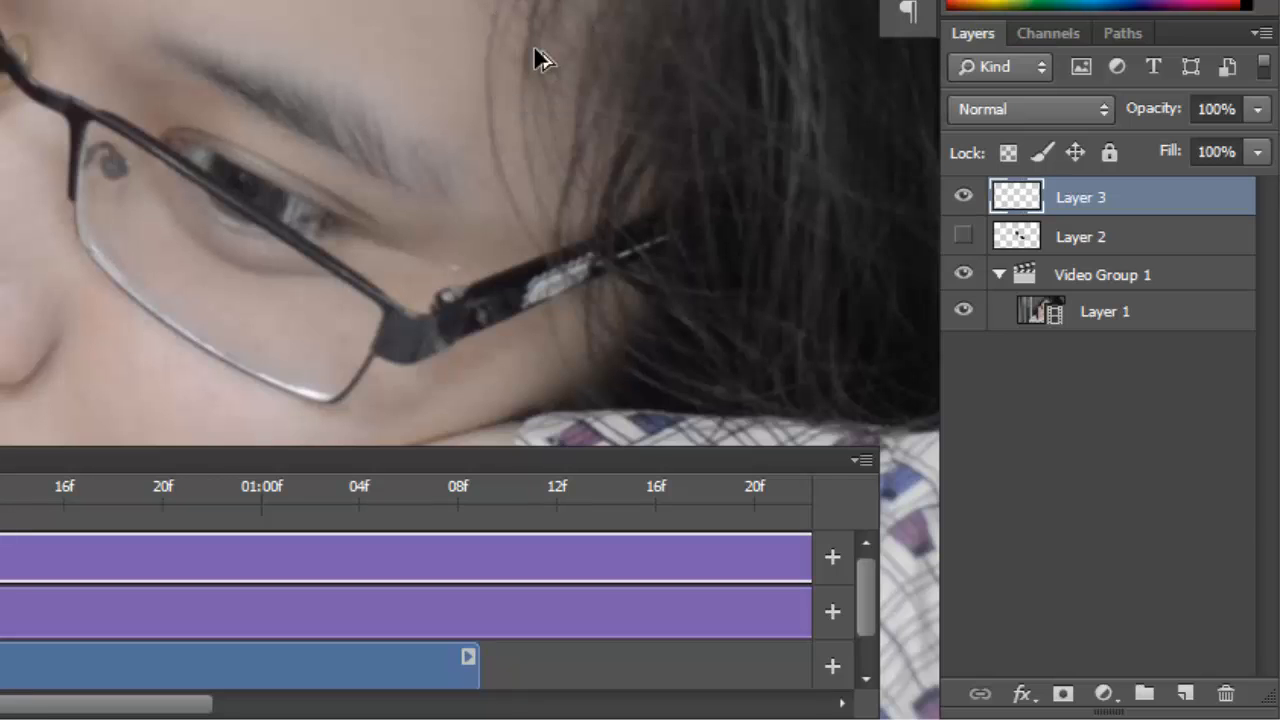
pyautogui.hotkey('ctrl', 'shift', 'alt', 'e')
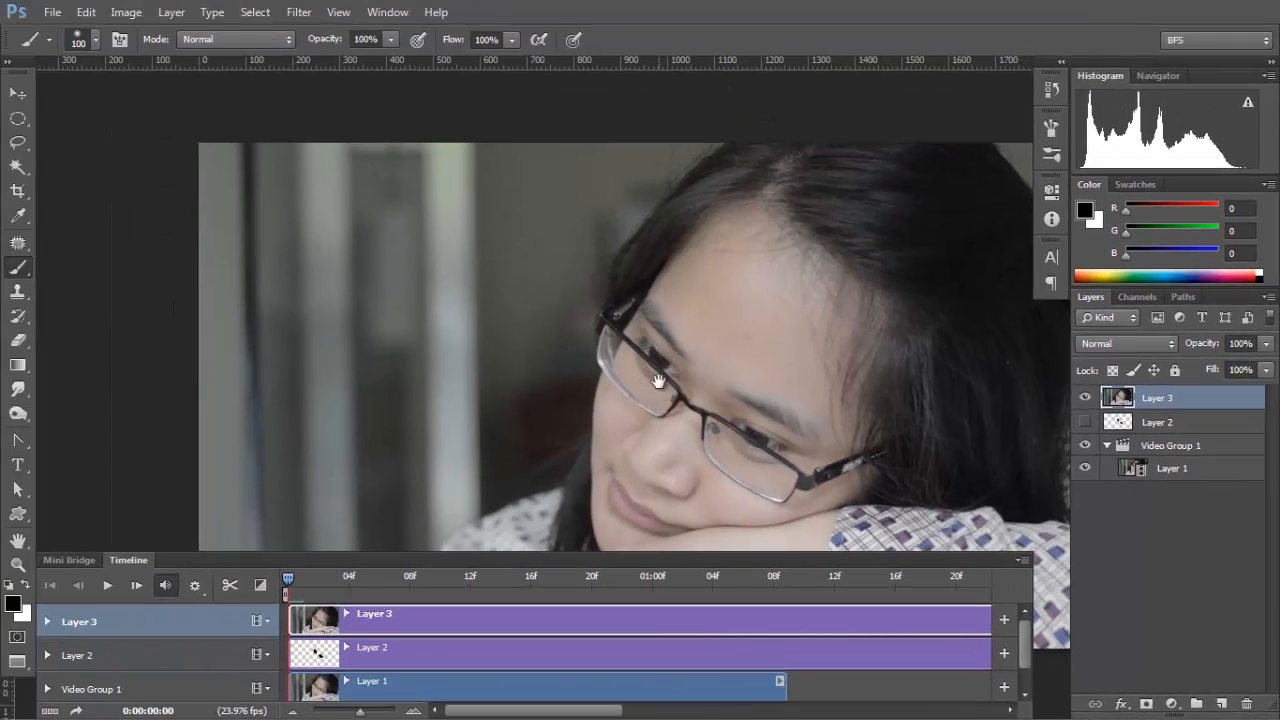
pyautogui.click(623, 380)
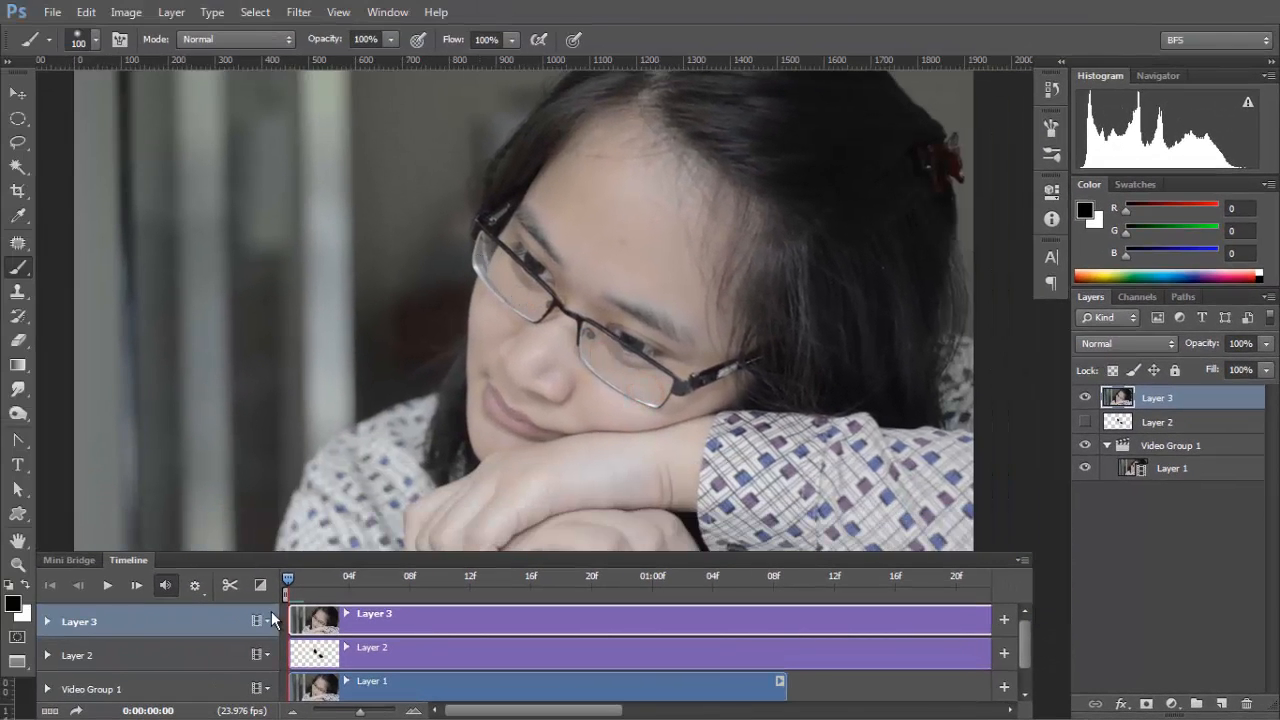
pyautogui.moveTo(465, 582); pyautogui.dragTo(268, 584)
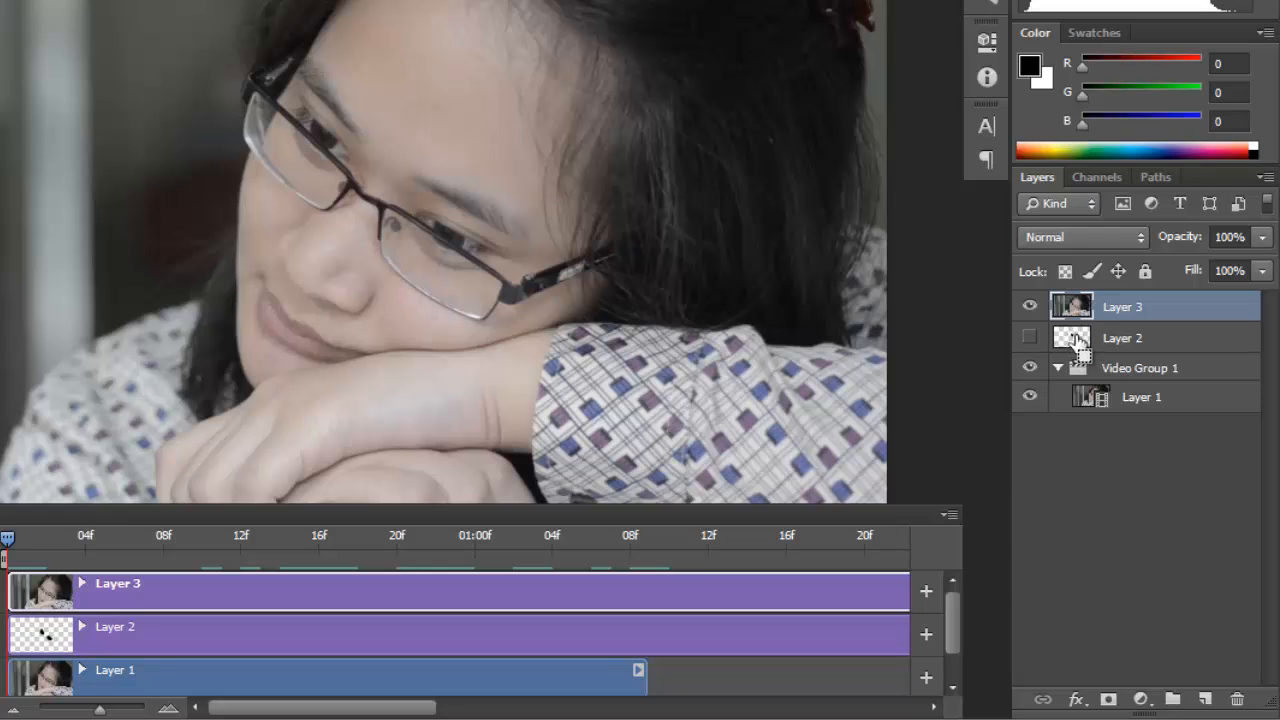
# - Mask Layer 3 to the painted eye shapes loaded from Layer 2 and scrub the timeline to check the effect
pyautogui.keyDown('ctrl'); pyautogui.click(1073, 340); pyautogui.keyUp('ctrl')
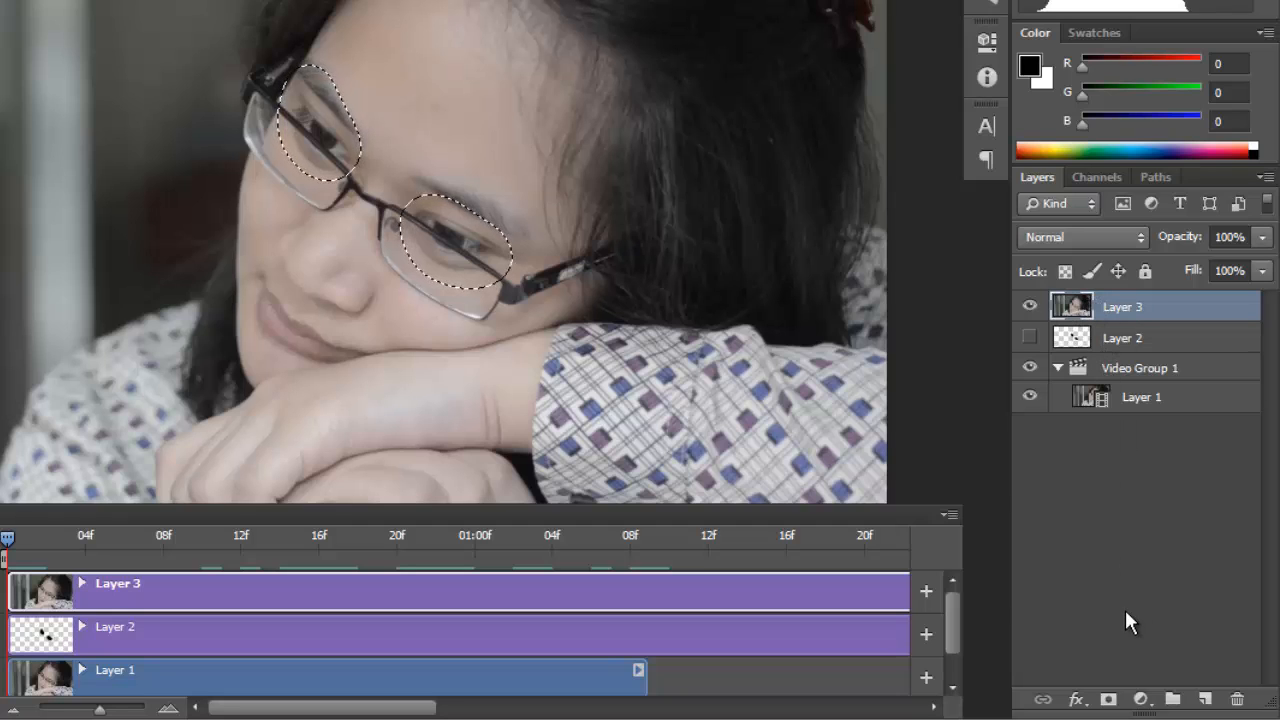
pyautogui.click(1108, 700)
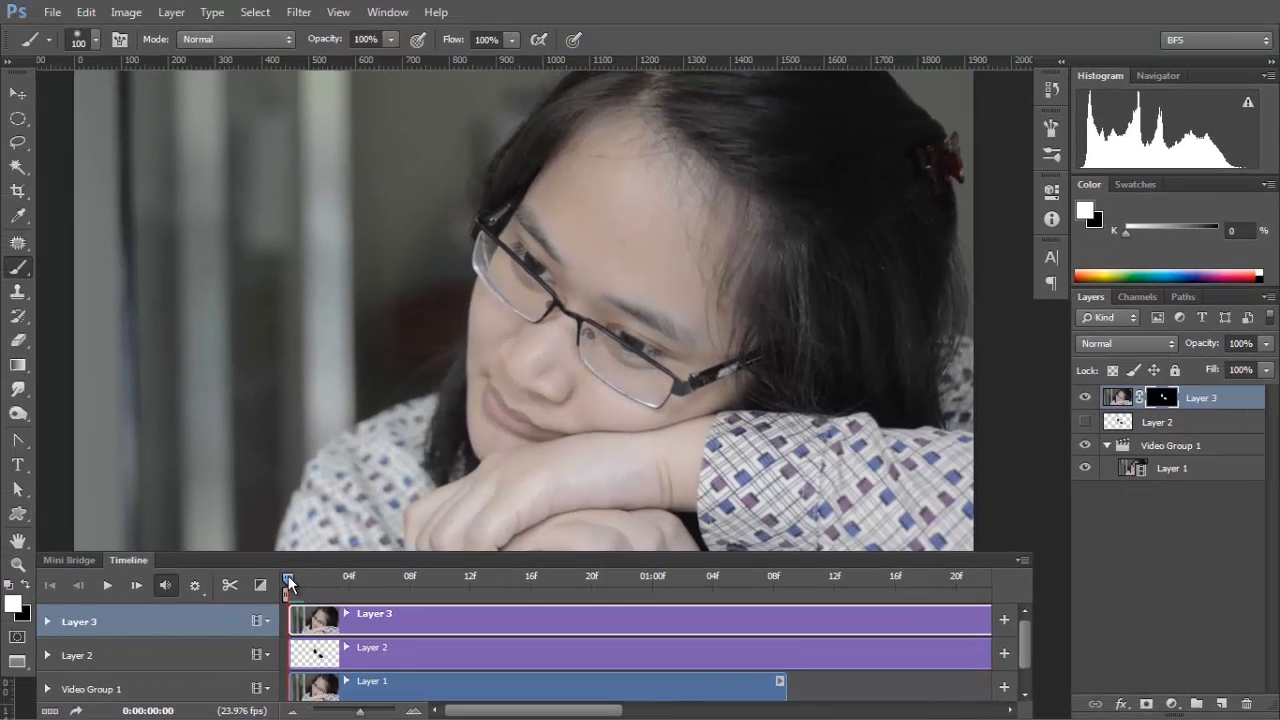
pyautogui.moveTo(212, 566); pyautogui.dragTo(616, 577)
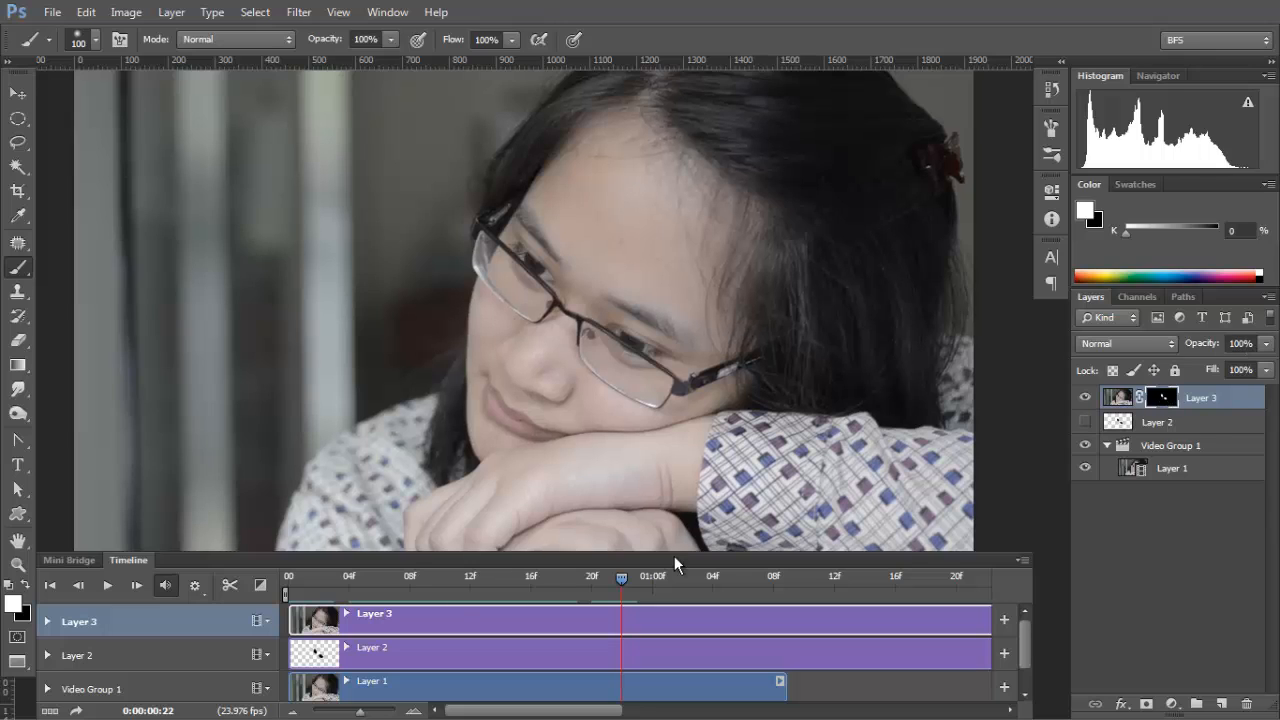
pyautogui.moveTo(614, 580); pyautogui.dragTo(250, 585)
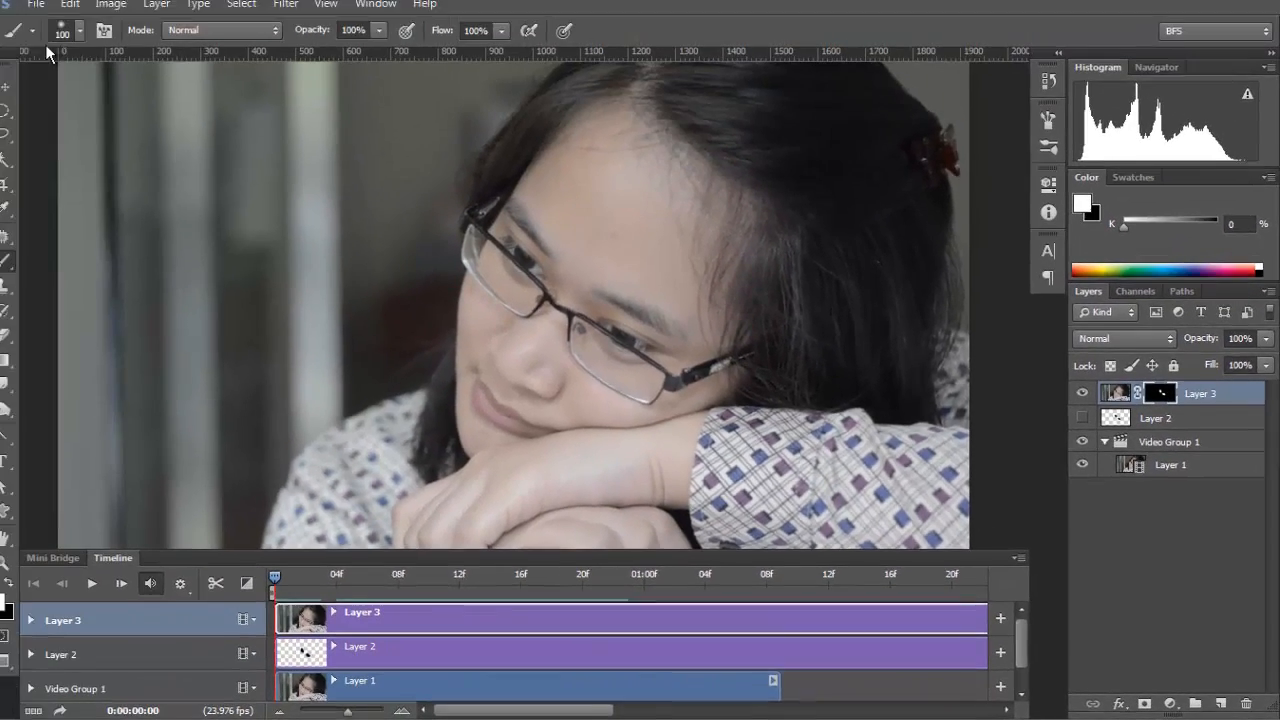
# - Invert the layer mask on Layer 3 with the Invert adjustment
pyautogui.click(111, 5)
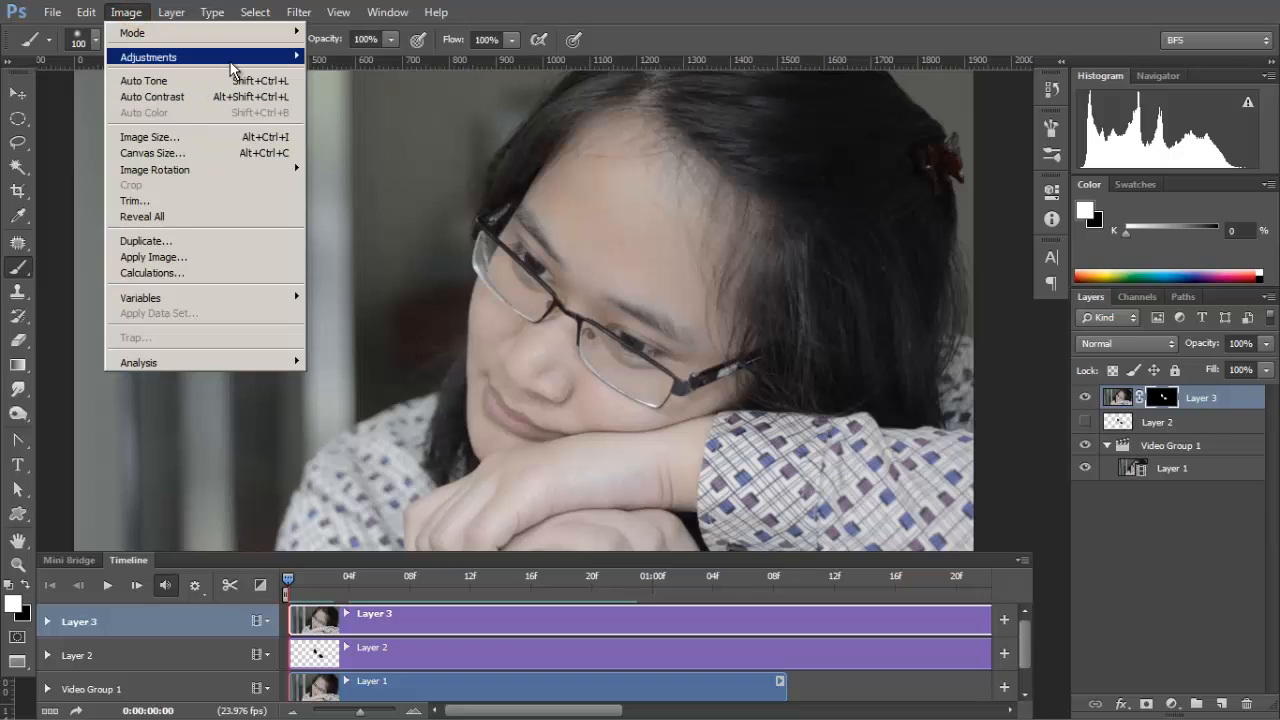
pyautogui.moveTo(232, 68)
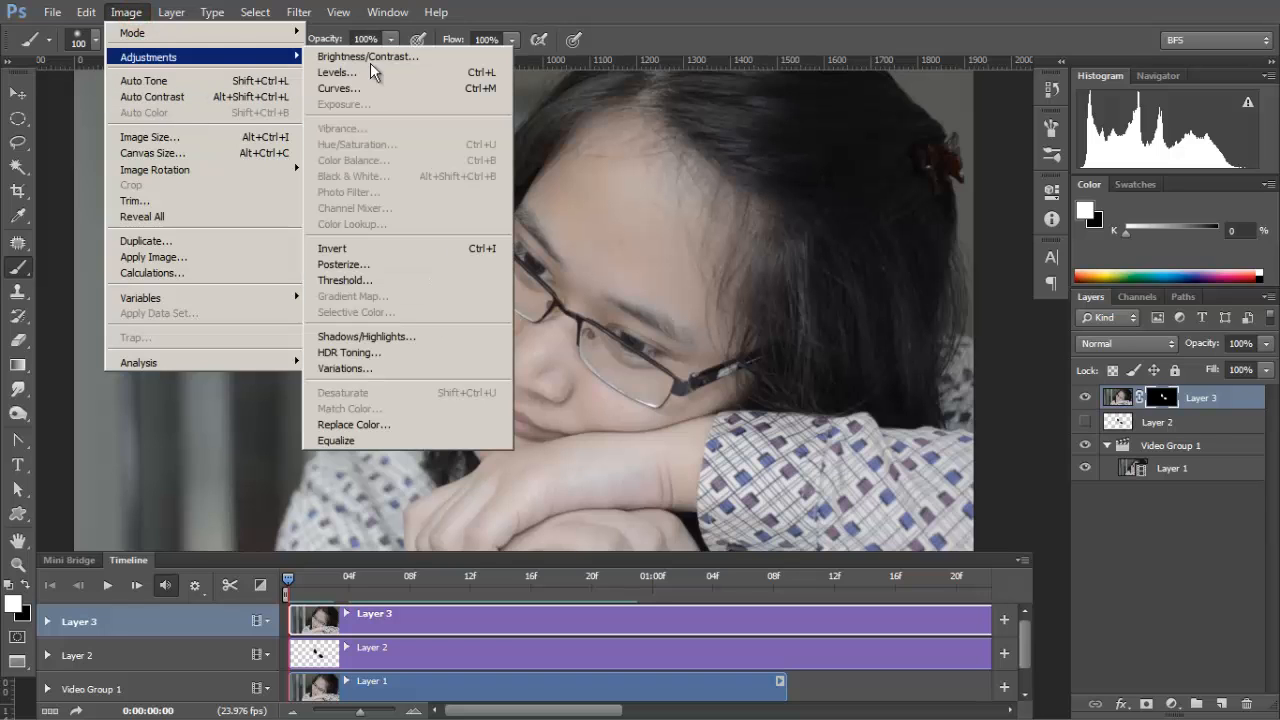
pyautogui.click(397, 243)
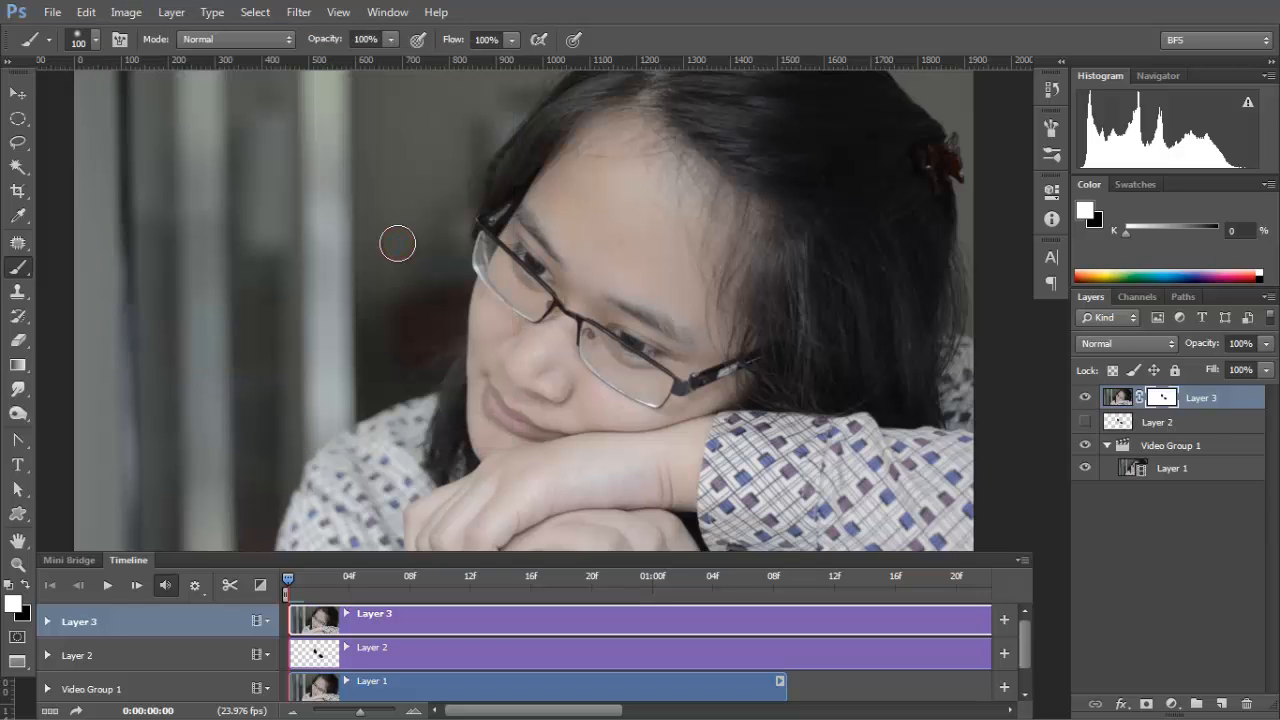
# - Scrub and play the timeline past the end of the video clip to check the masked still, then return to the first frame
pyautogui.hotkey('ctrl', '-')
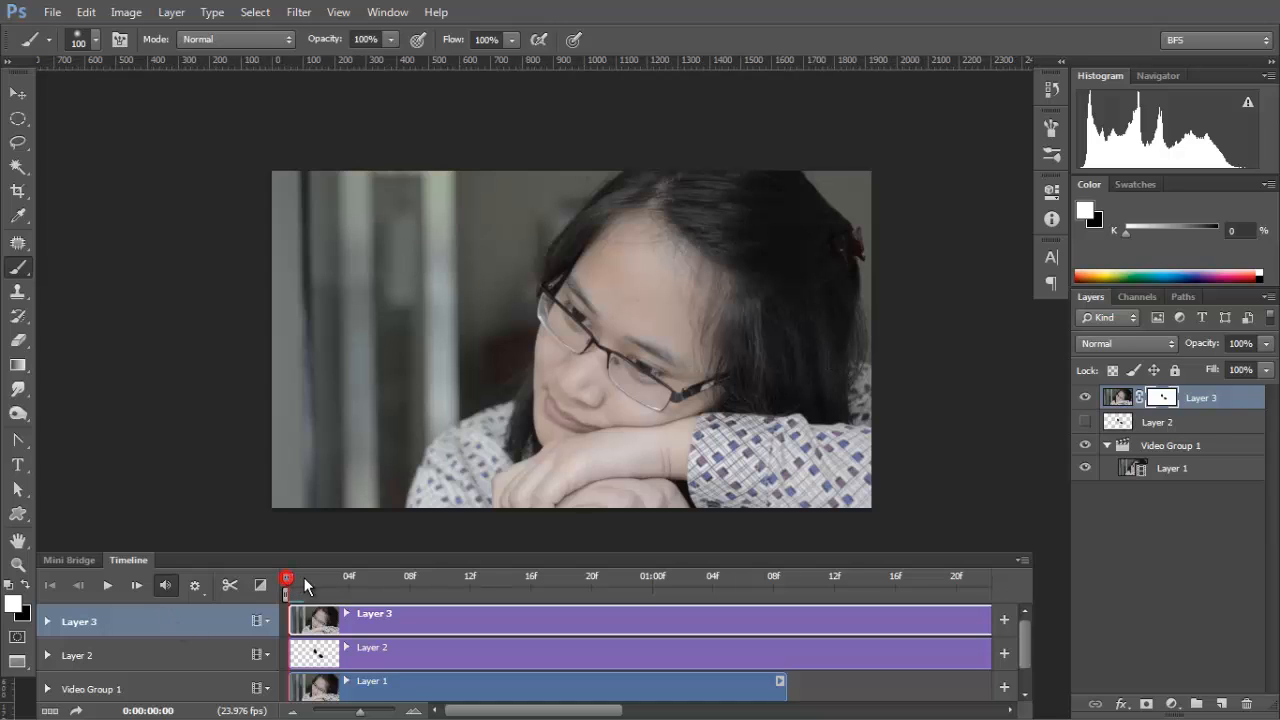
pyautogui.moveTo(307, 586); pyautogui.dragTo(656, 585)
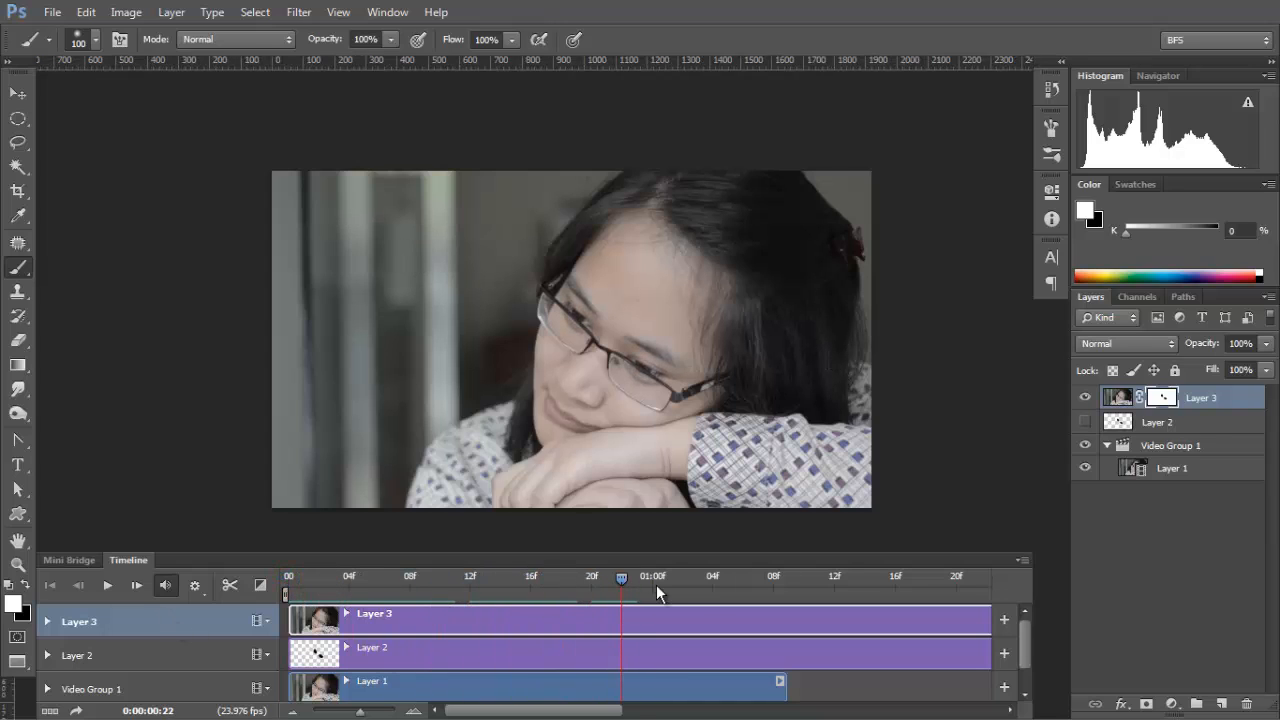
pyautogui.moveTo(746, 597); pyautogui.dragTo(643, 585)
pyautogui.moveTo(730, 588); pyautogui.dragTo(197, 591)
pyautogui.click(108, 585)
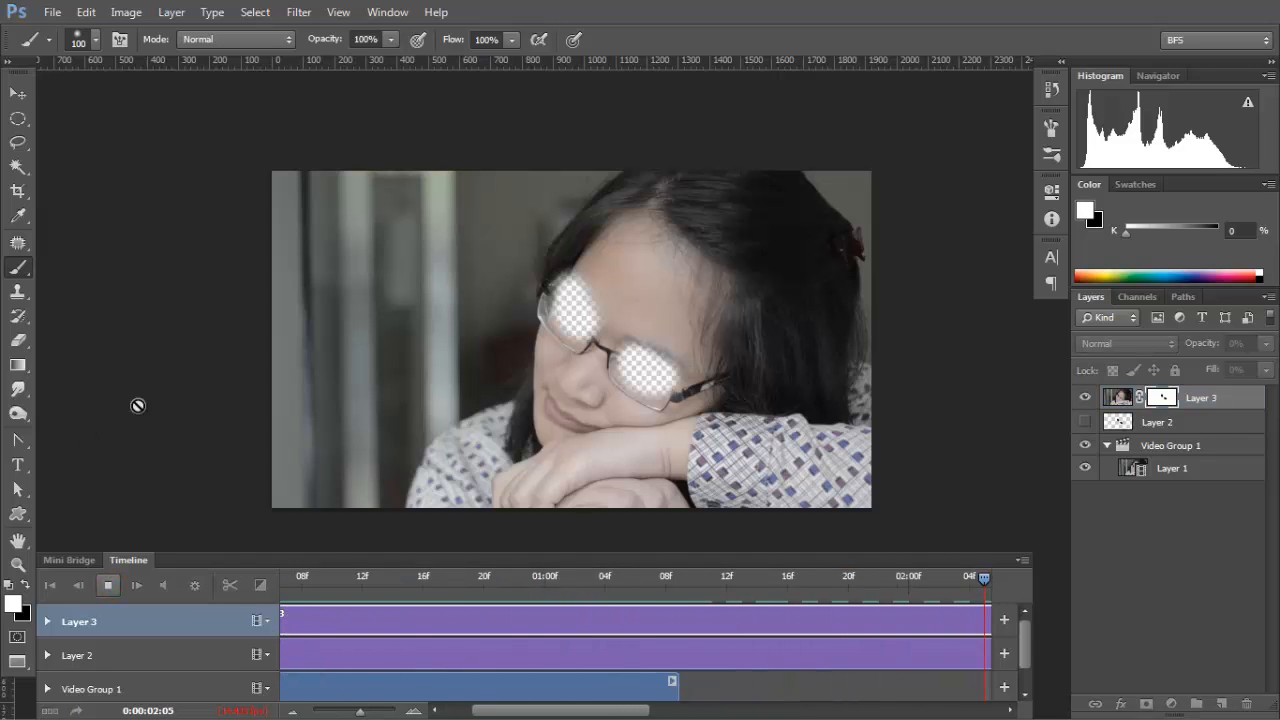
pyautogui.click(108, 585)
pyautogui.moveTo(574, 716); pyautogui.dragTo(414, 706)
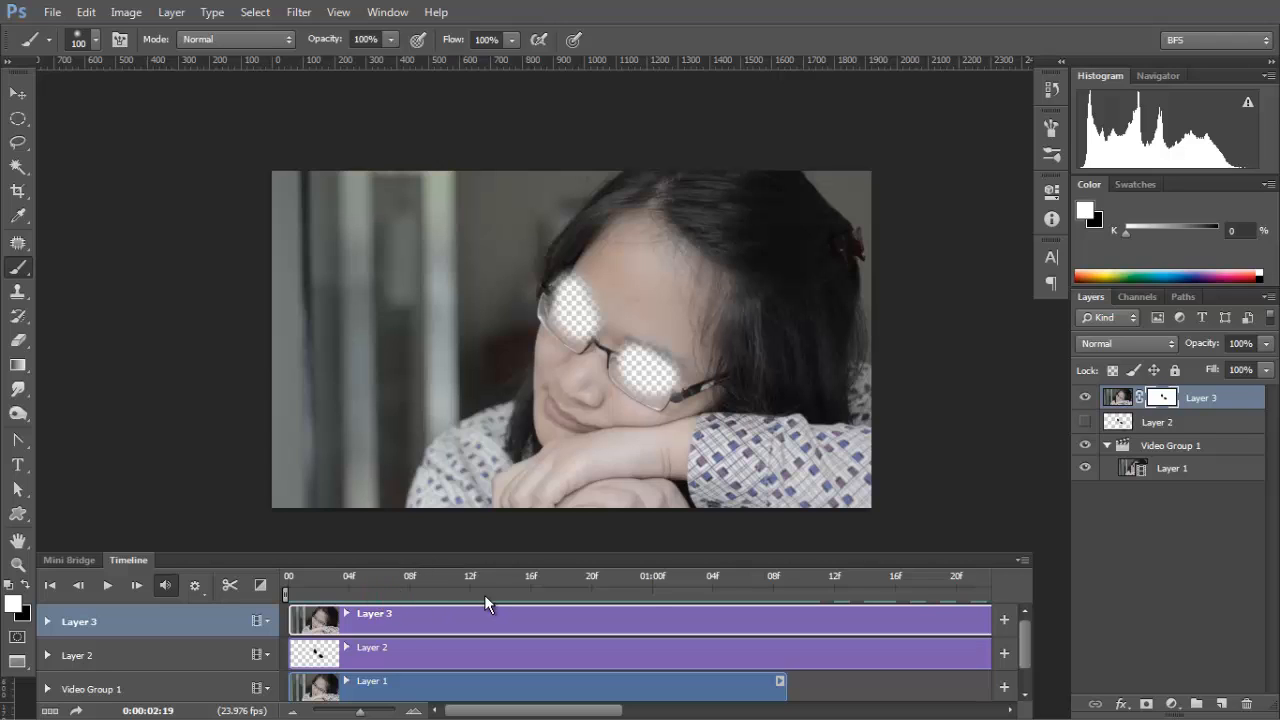
pyautogui.click(50, 585)
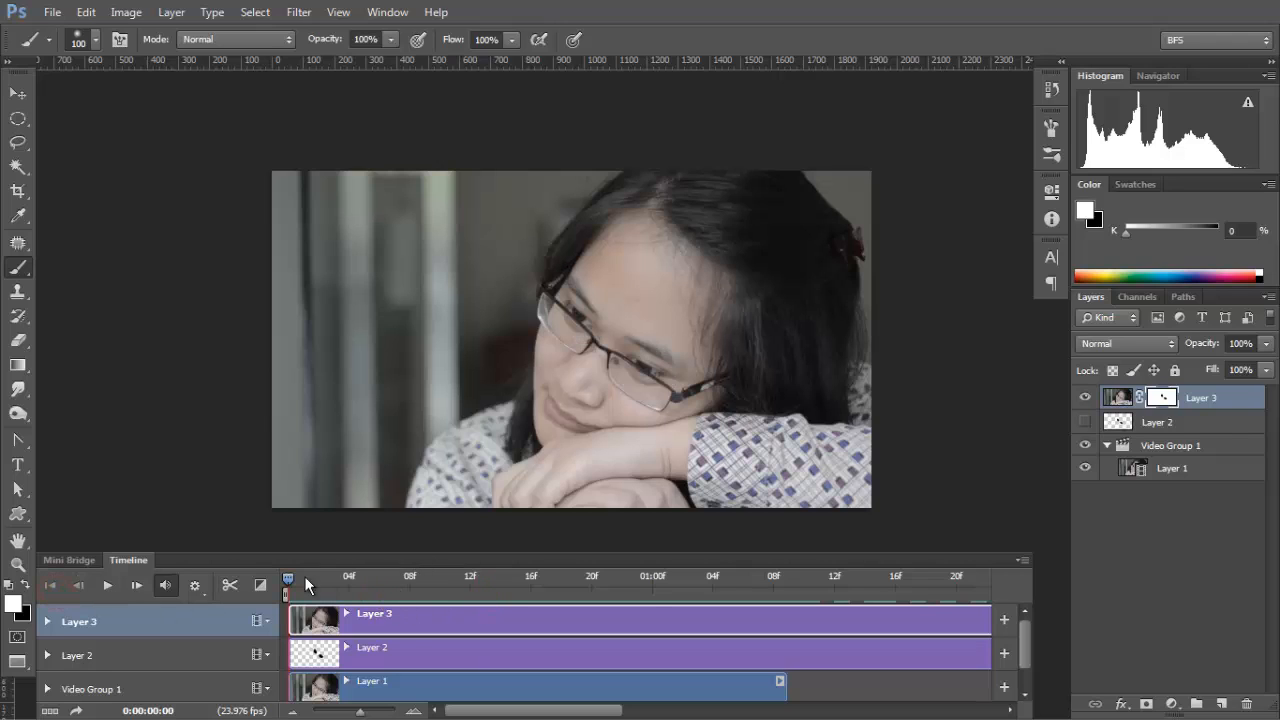
pyautogui.moveTo(290, 582)
pyautogui.mouseDown()
pyautogui.moveTo(470, 580)
pyautogui.moveTo(277, 577)
pyautogui.mouseUp()
# - Collapse Video Group 1, duplicate Layer 3 with its mask, and move the copy below the video group
pyautogui.click(1118, 399)
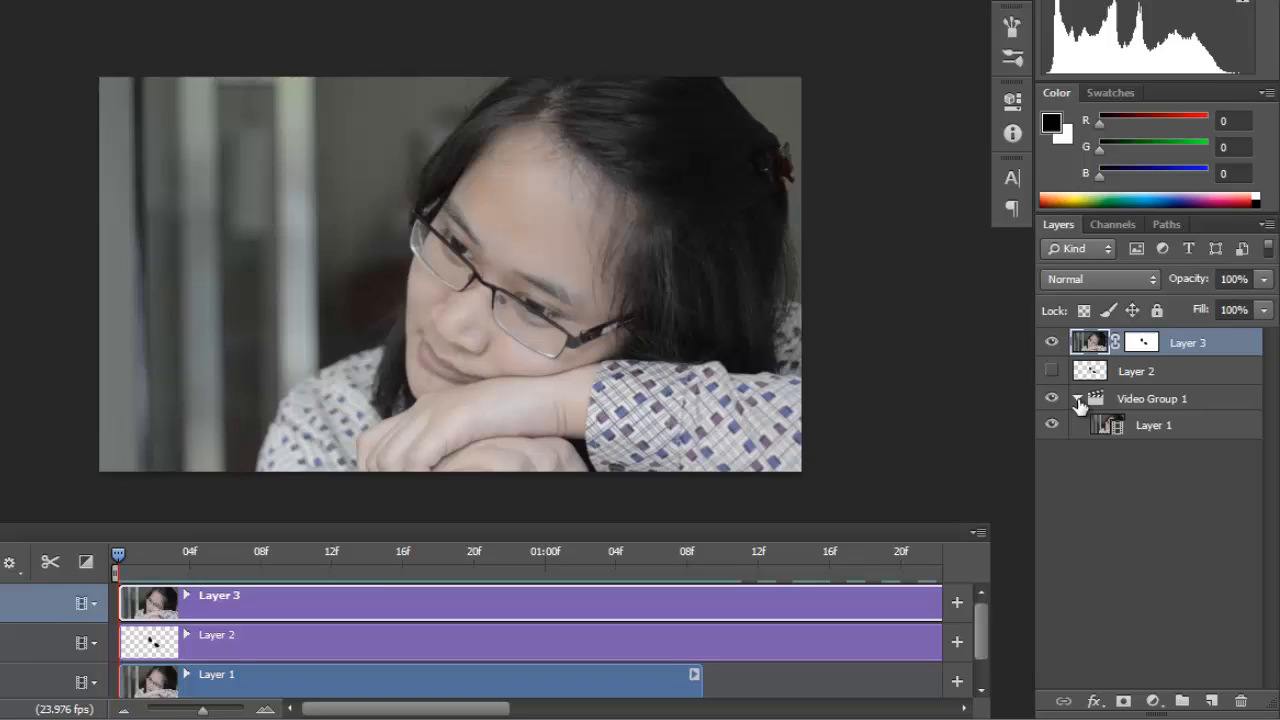
pyautogui.click(1106, 445)
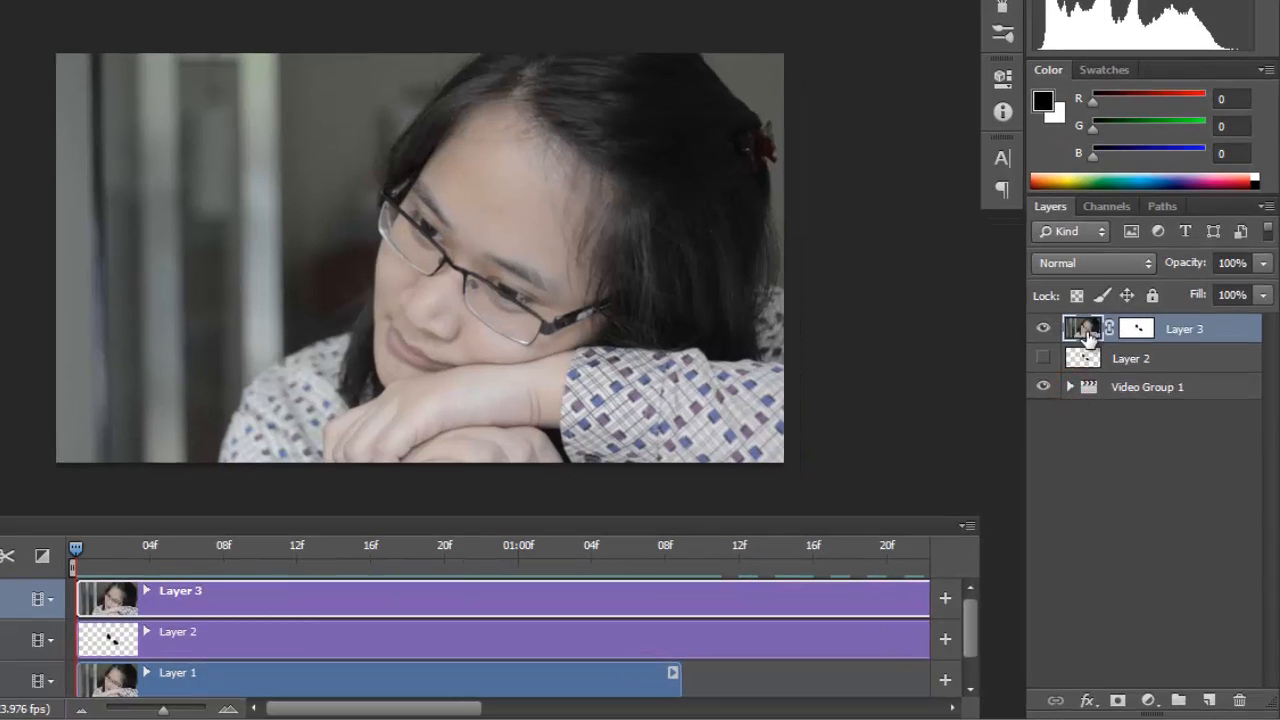
pyautogui.moveTo(1087, 333); pyautogui.dragTo(1120, 587)
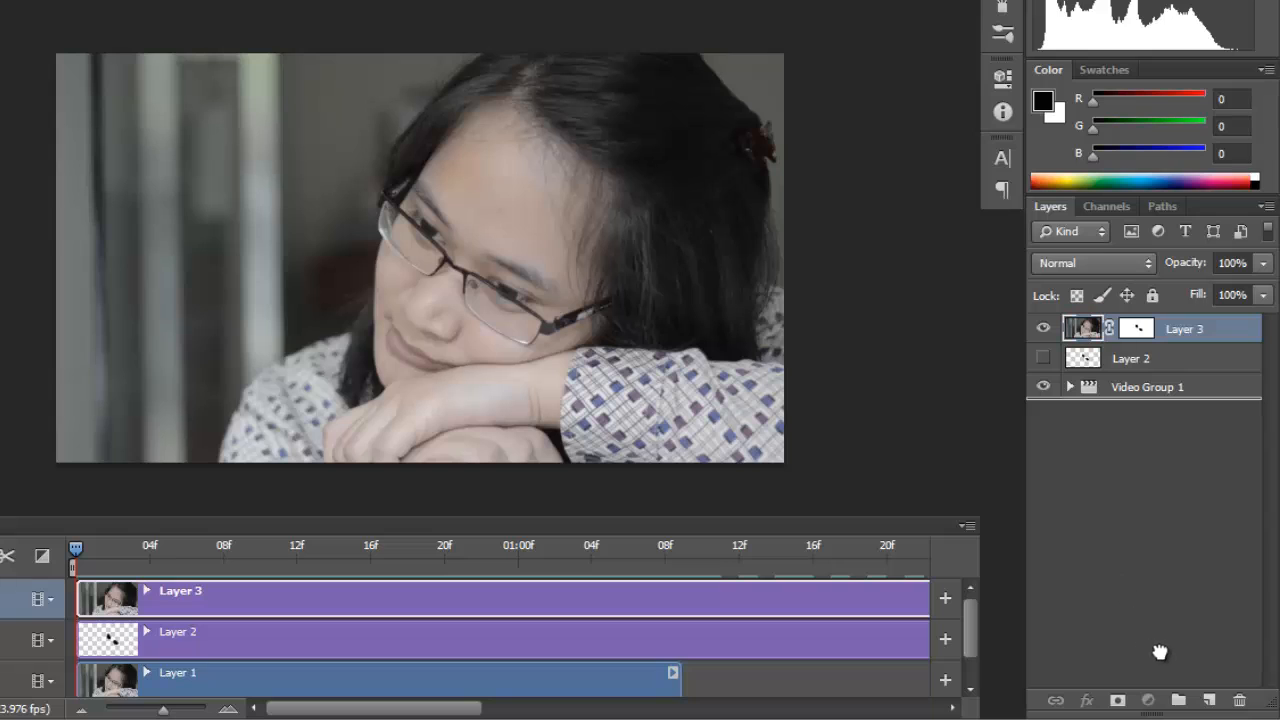
pyautogui.moveTo(1208, 685); pyautogui.dragTo(1212, 698)
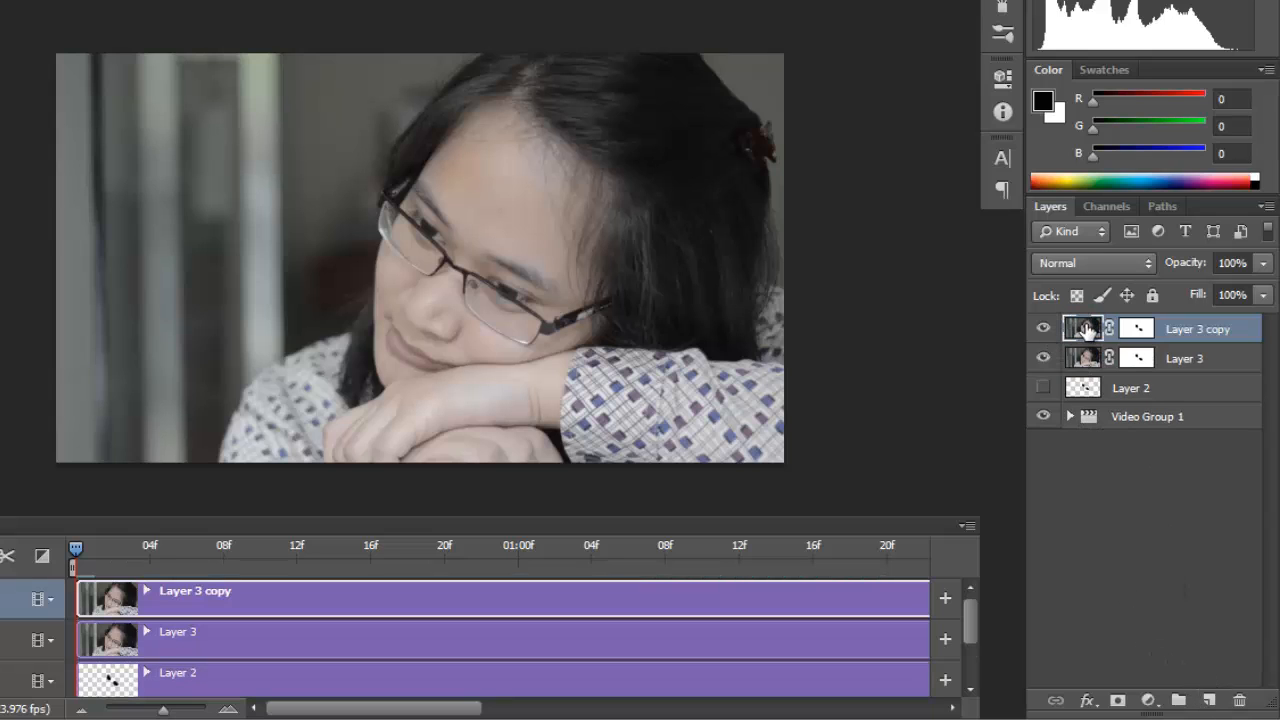
pyautogui.moveTo(1085, 328); pyautogui.dragTo(1072, 432)
# - Delete the layer mask from the Layer 3 copy beneath the video group
pyautogui.click(1141, 415)
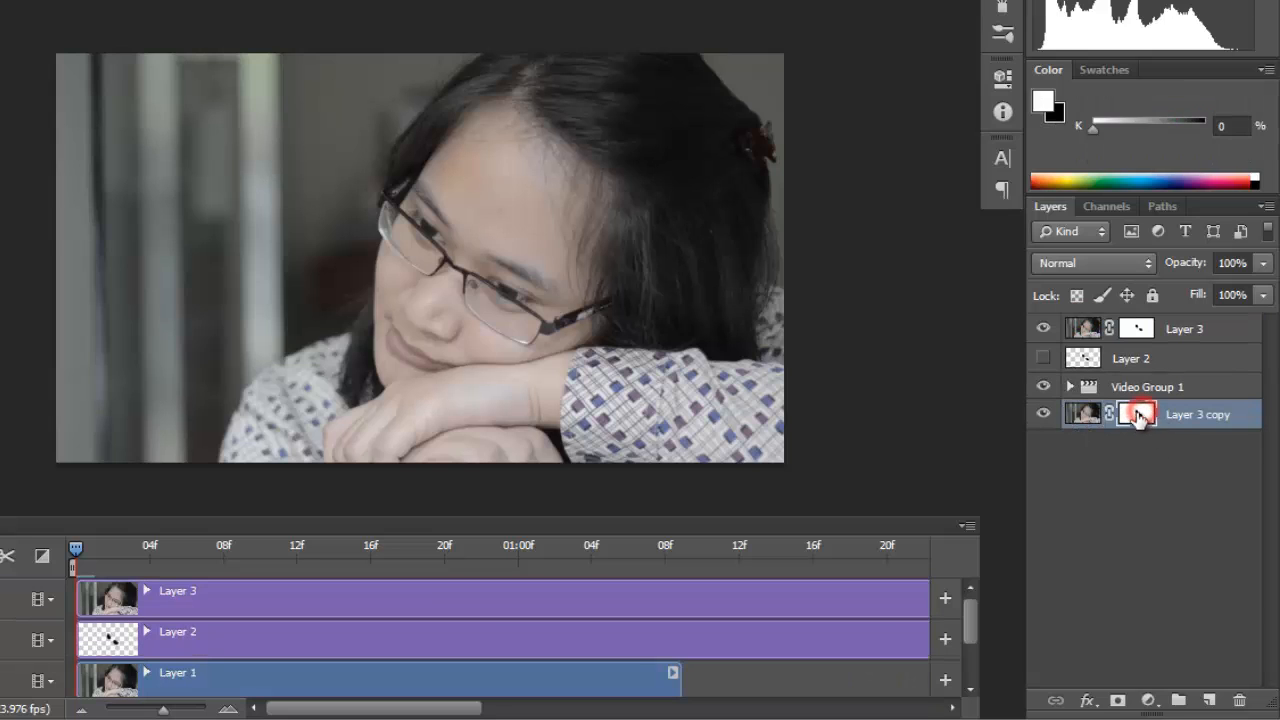
pyautogui.moveTo(1136, 418); pyautogui.dragTo(1240, 702)
pyautogui.click(592, 190)
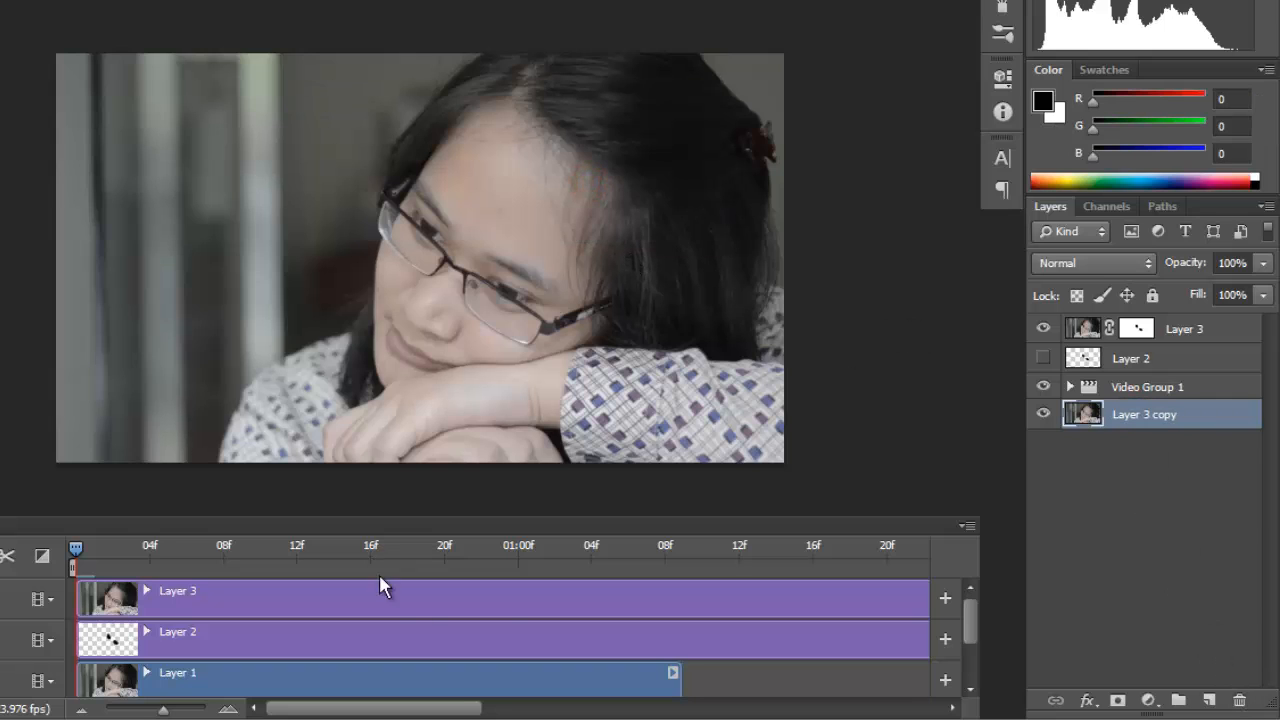
# - Delete the hidden Layer 2 containing the black eye patches
pyautogui.click(1140, 360)
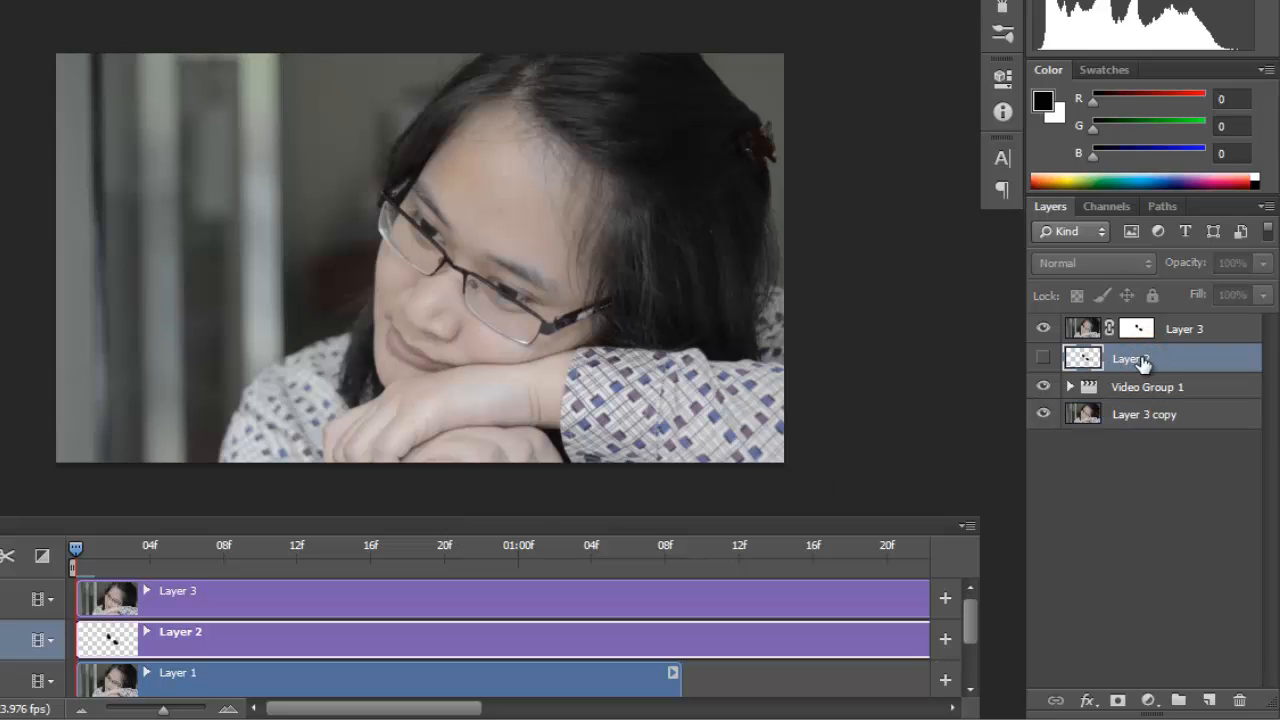
pyautogui.moveTo(1085, 362); pyautogui.dragTo(1210, 593)
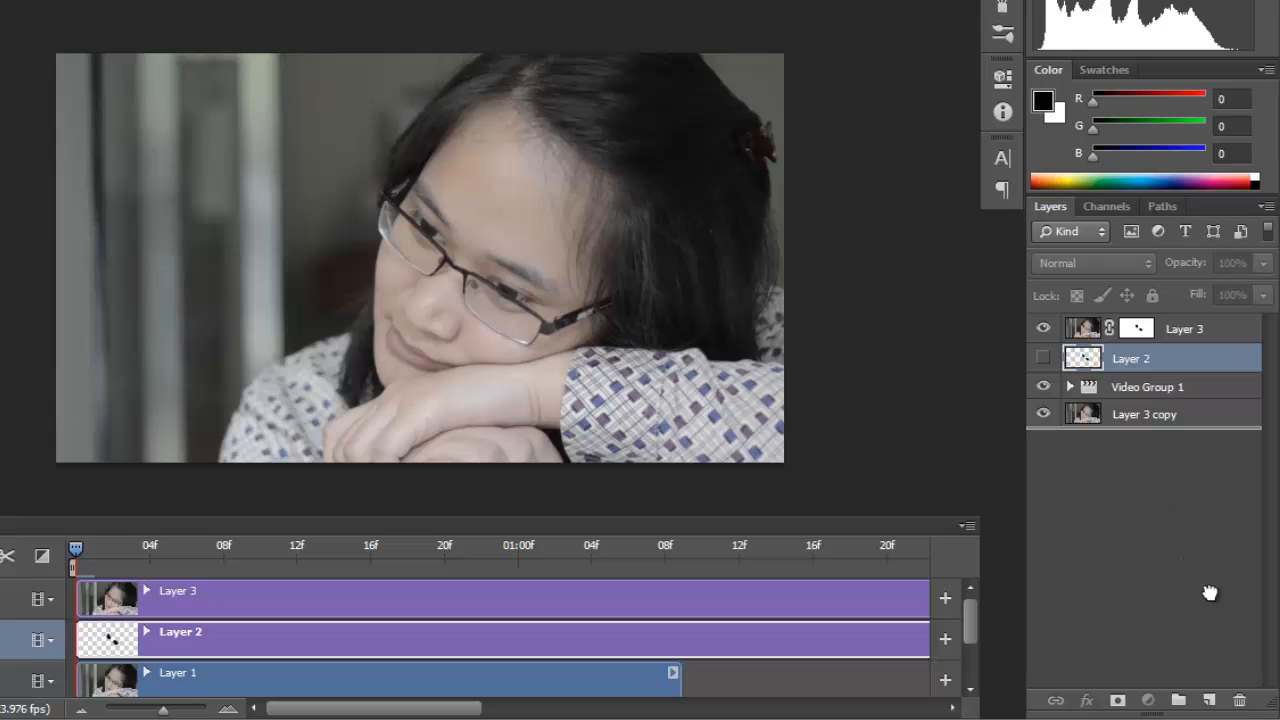
pyautogui.moveTo(1236, 683); pyautogui.dragTo(1239, 699)
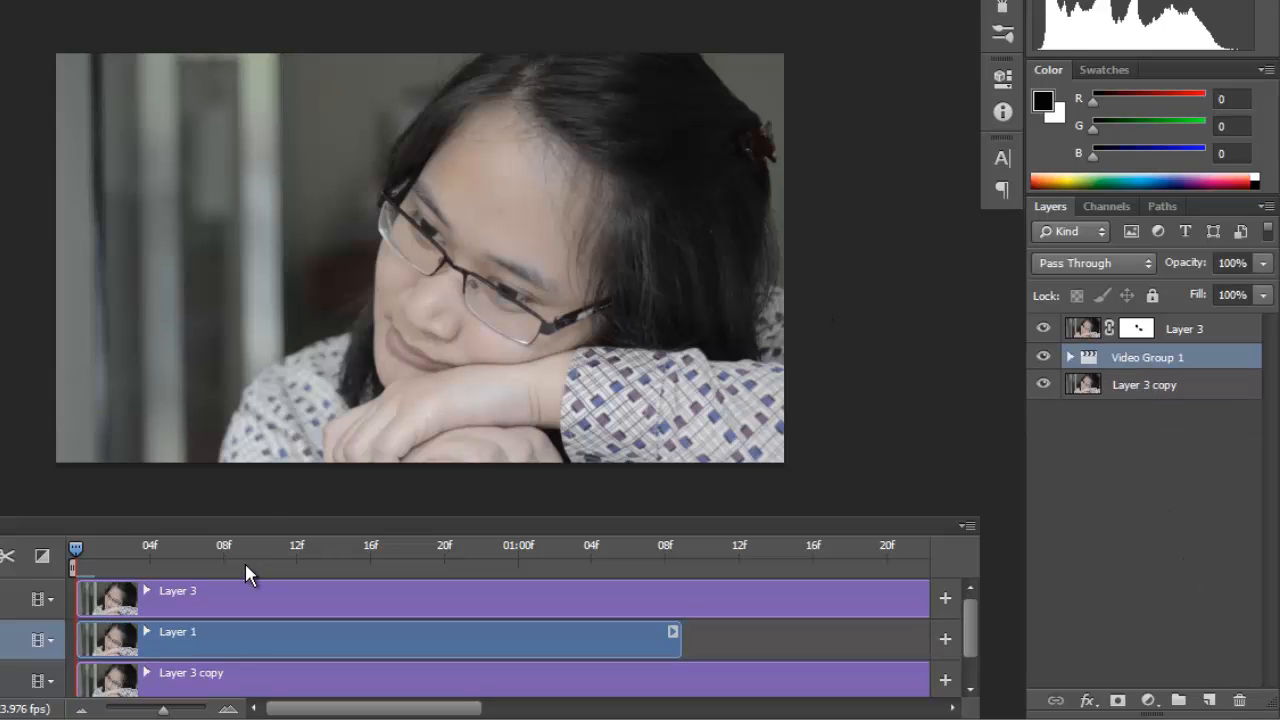
# - Shift the Layer 3 and Layer 1 clips together along the timeline to start at frame 20, and scrub through the opening still
pyautogui.moveTo(263, 516)
pyautogui.mouseDown()
pyautogui.moveTo(266, 480)
pyautogui.moveTo(266, 502)
pyautogui.mouseUp()
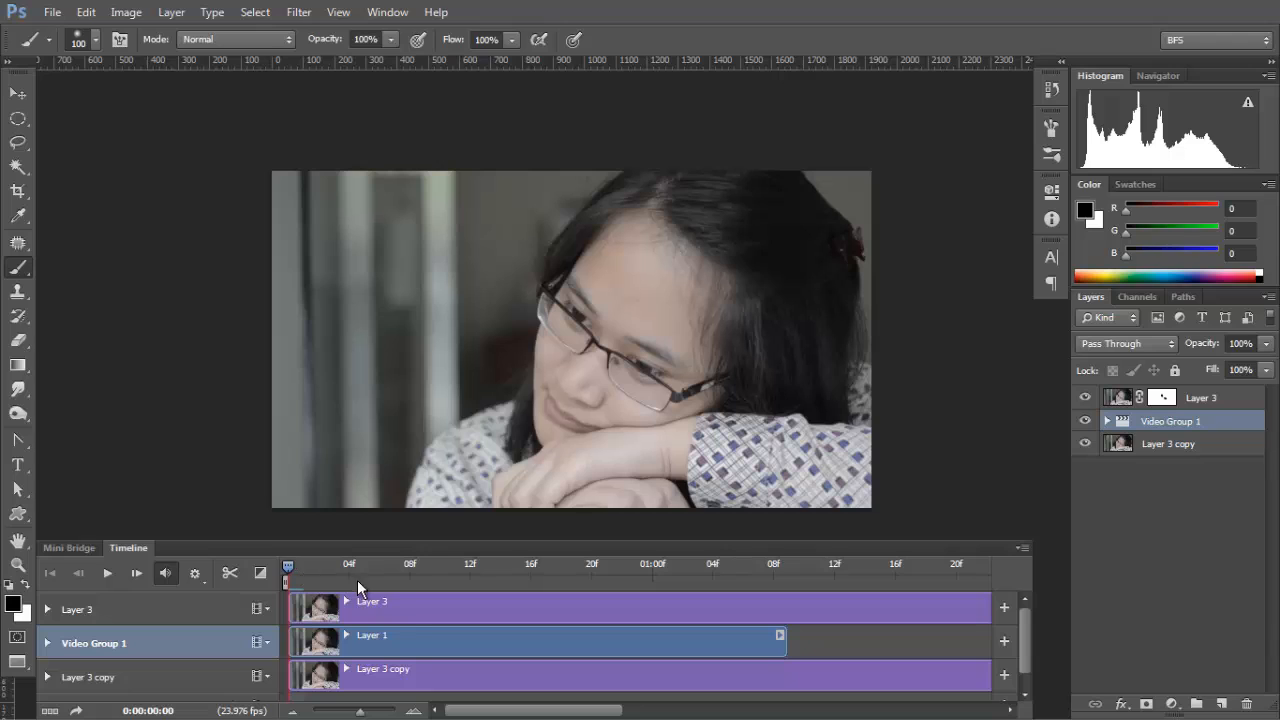
pyautogui.click(422, 605)
pyautogui.keyDown('shift'); pyautogui.click(462, 640); pyautogui.keyUp('shift')
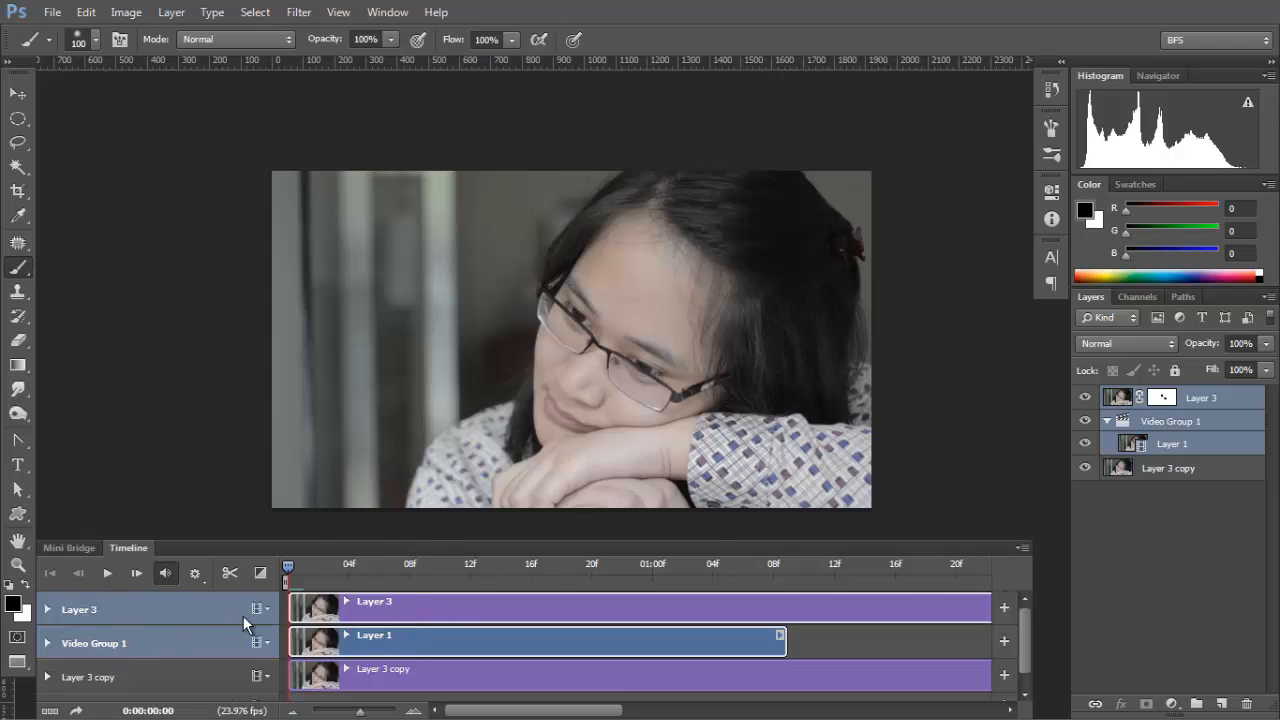
pyautogui.moveTo(368, 645); pyautogui.dragTo(665, 632)
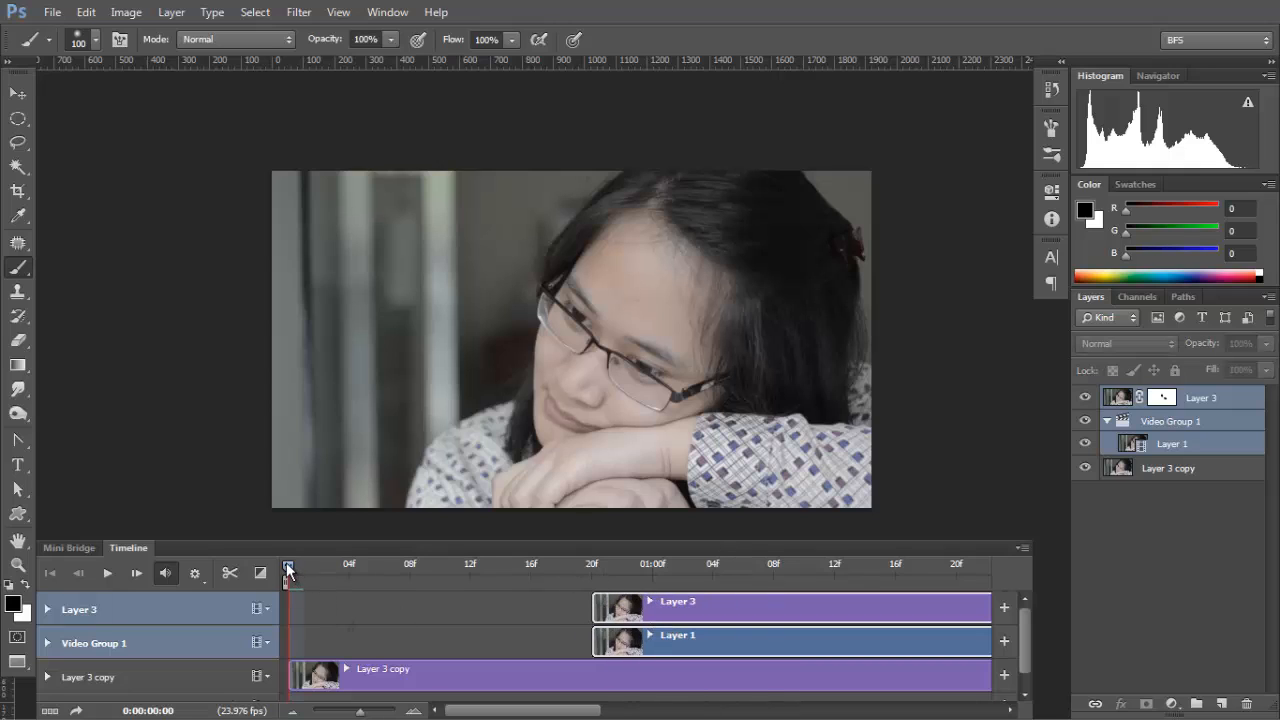
pyautogui.moveTo(300, 569); pyautogui.dragTo(367, 573)
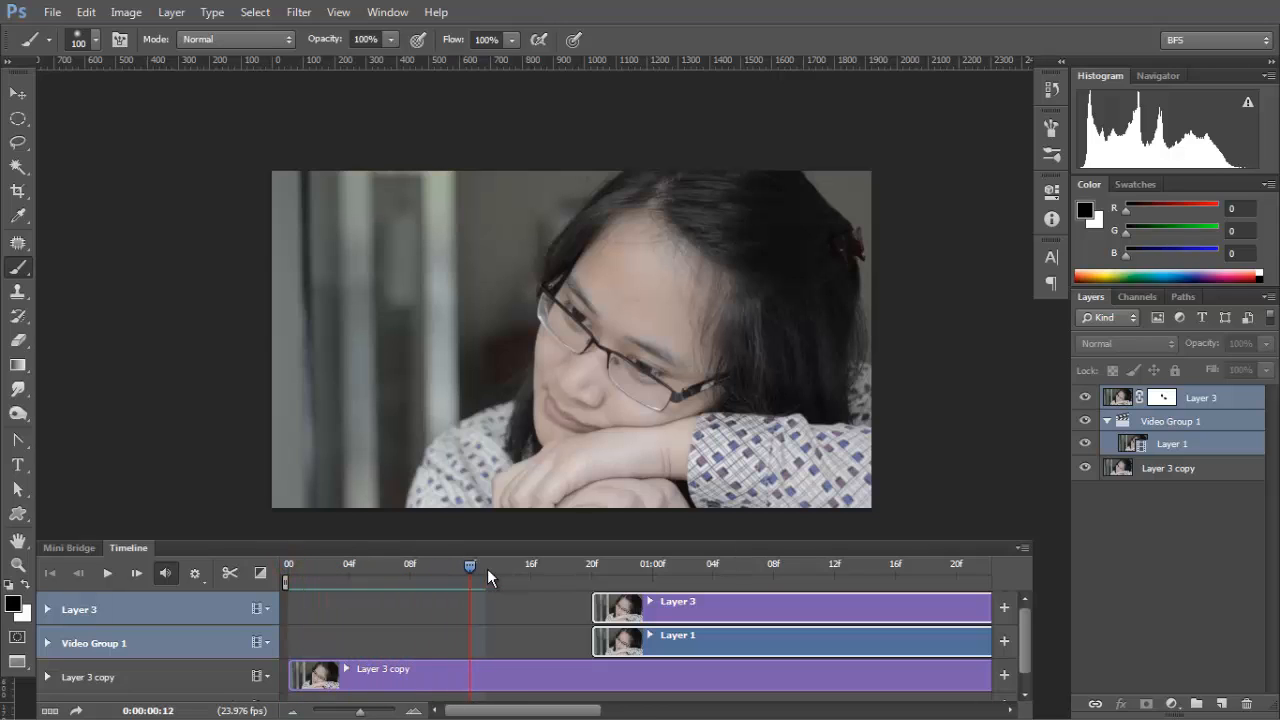
pyautogui.moveTo(563, 564); pyautogui.dragTo(266, 597)
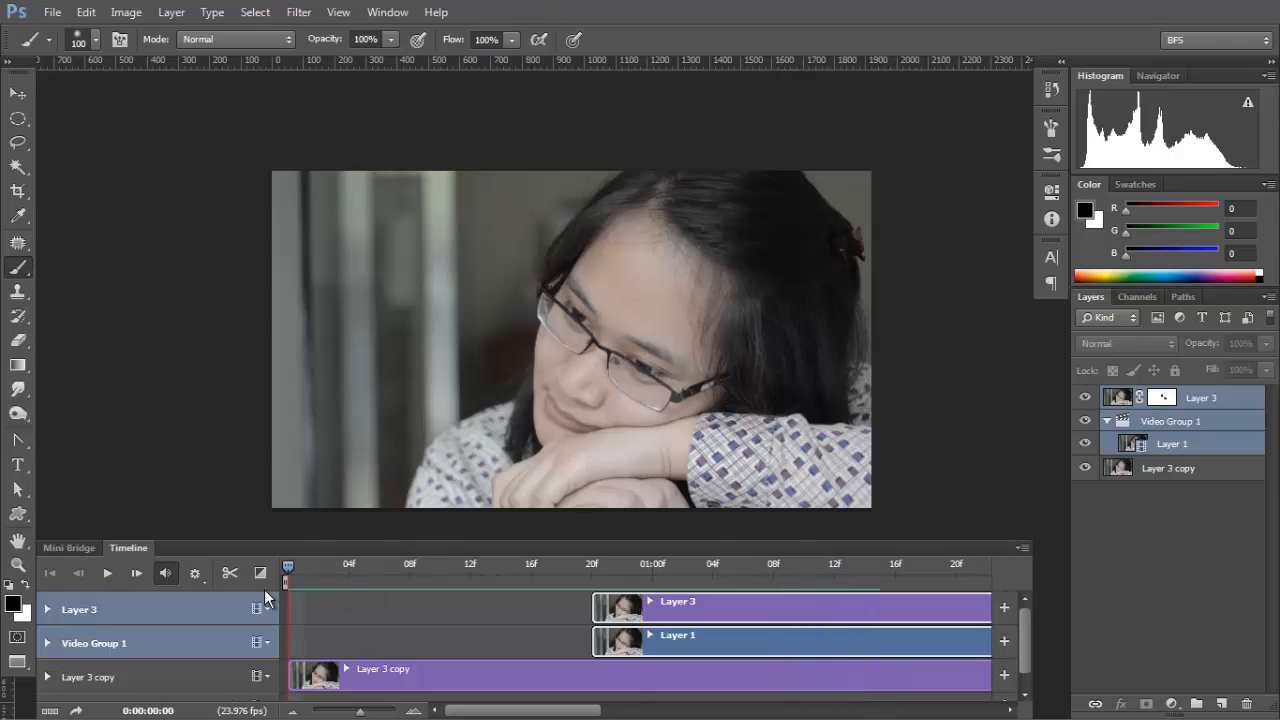
# - Trim the end of the Layer 3 clip to match the Layer 1 video clip, and play back the timeline
pyautogui.click(333, 712)
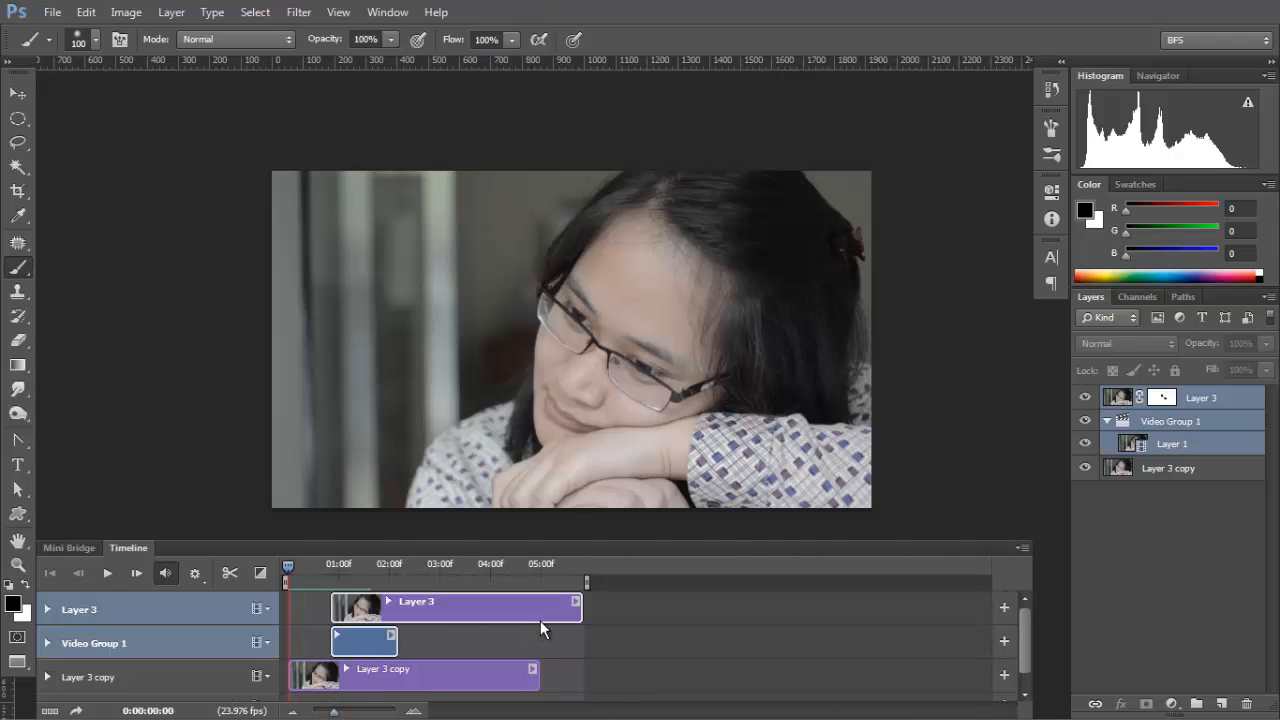
pyautogui.moveTo(582, 612); pyautogui.dragTo(398, 619)
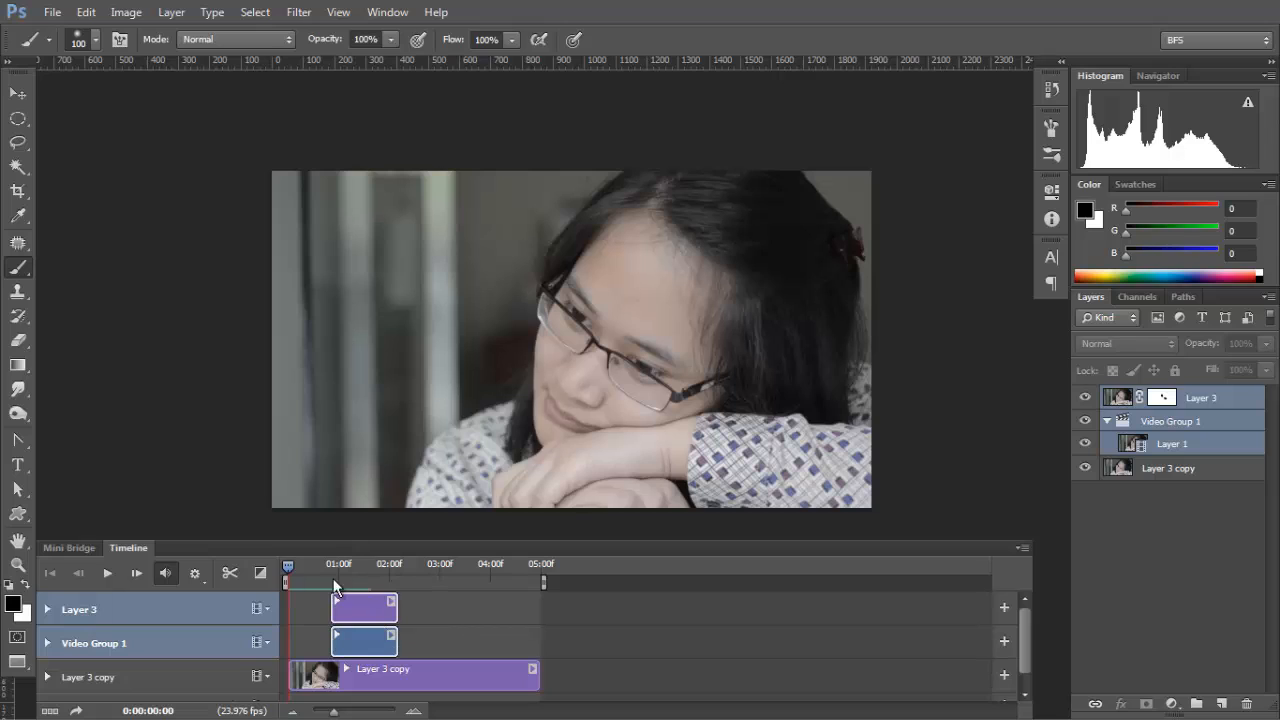
pyautogui.moveTo(334, 712); pyautogui.dragTo(343, 712)
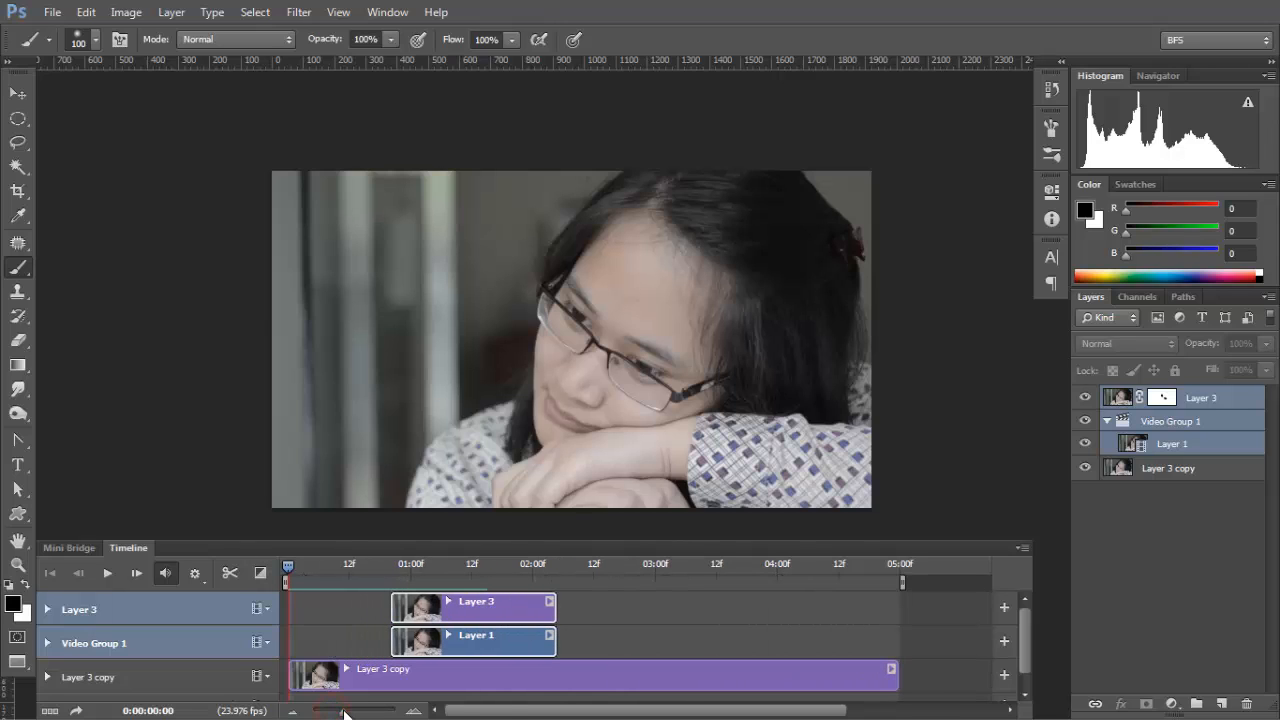
pyautogui.click(106, 575)
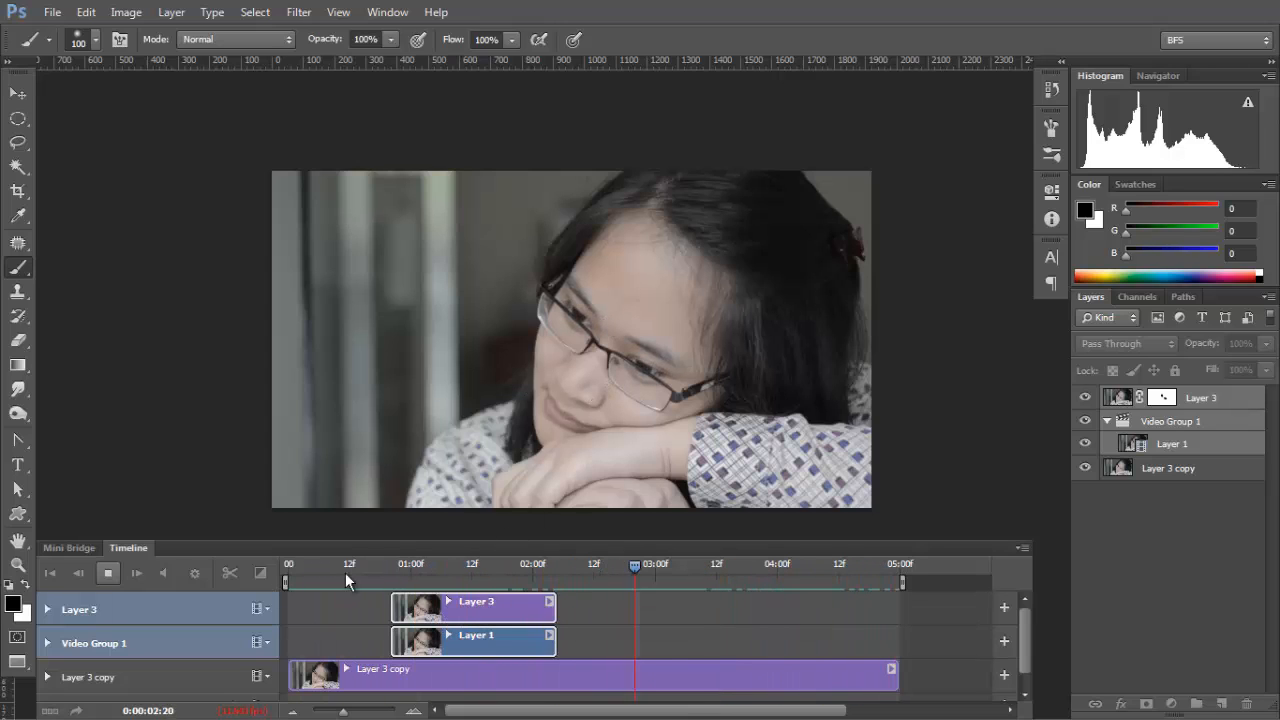
pyautogui.press('space')
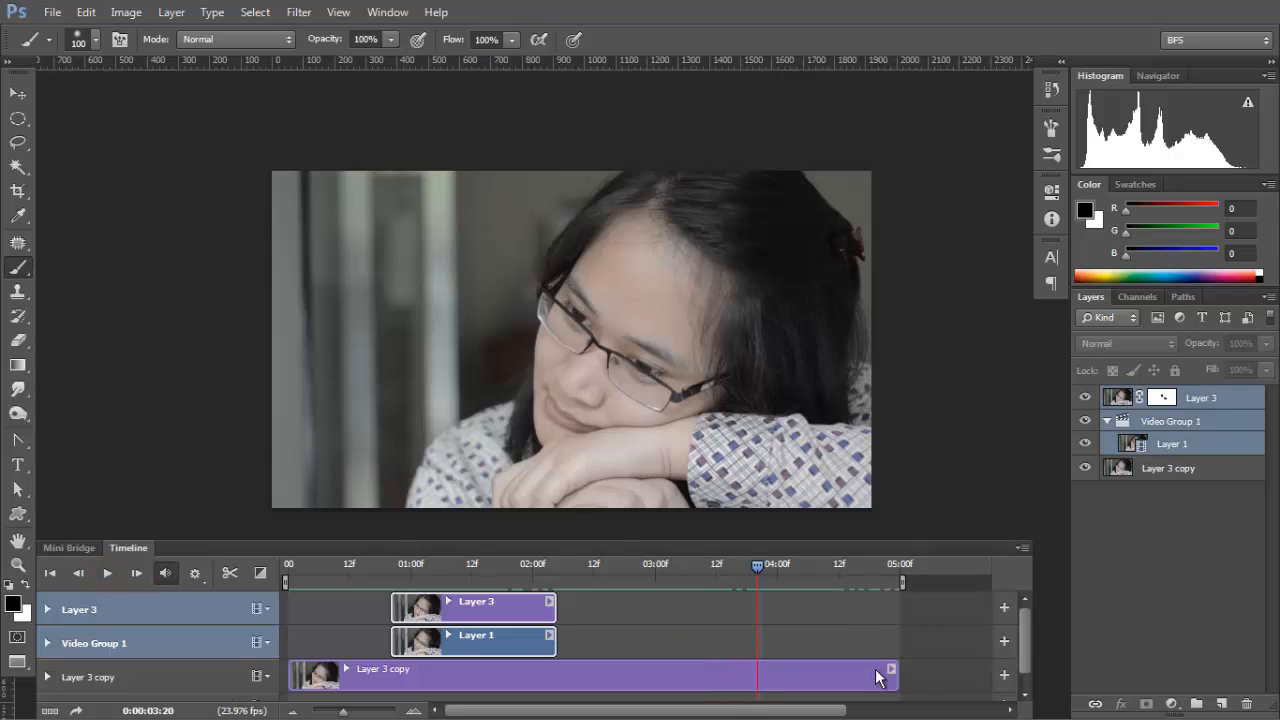
# - Shorten the Layer 3 copy clip to end at about 03:00f, preview the playback, and return to the first frame
pyautogui.moveTo(894, 679); pyautogui.dragTo(659, 672)
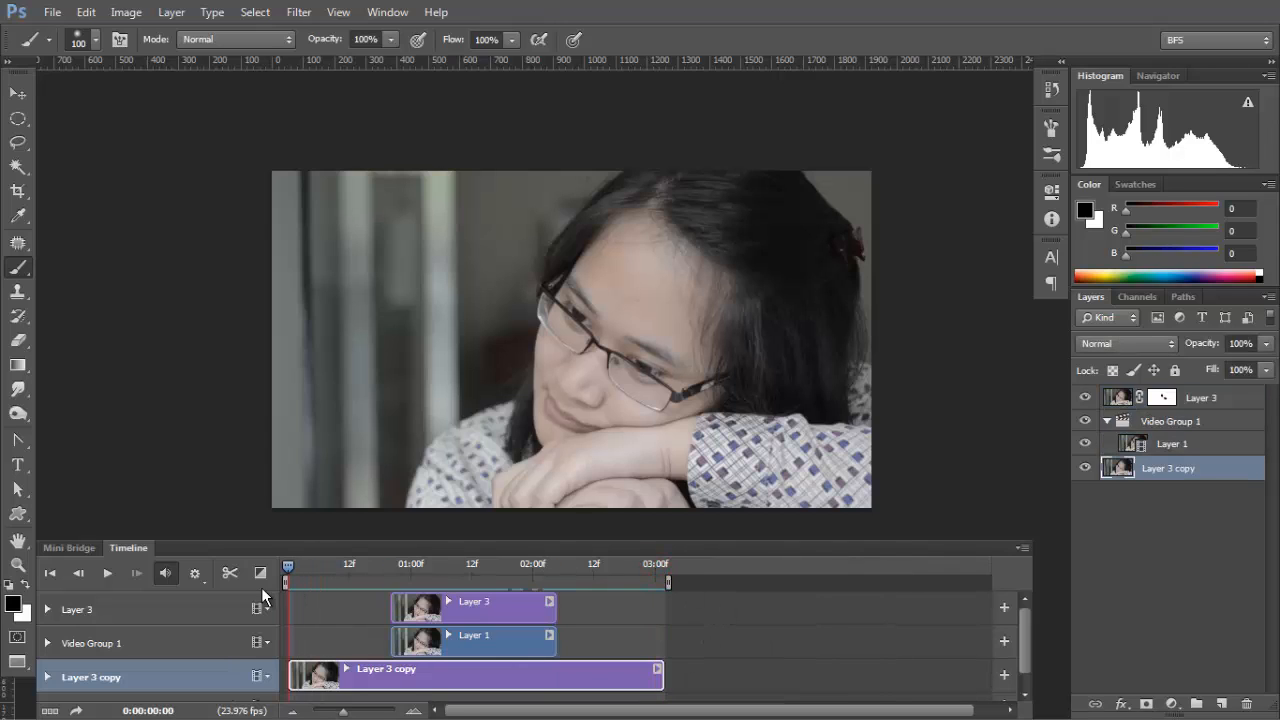
pyautogui.click(109, 573)
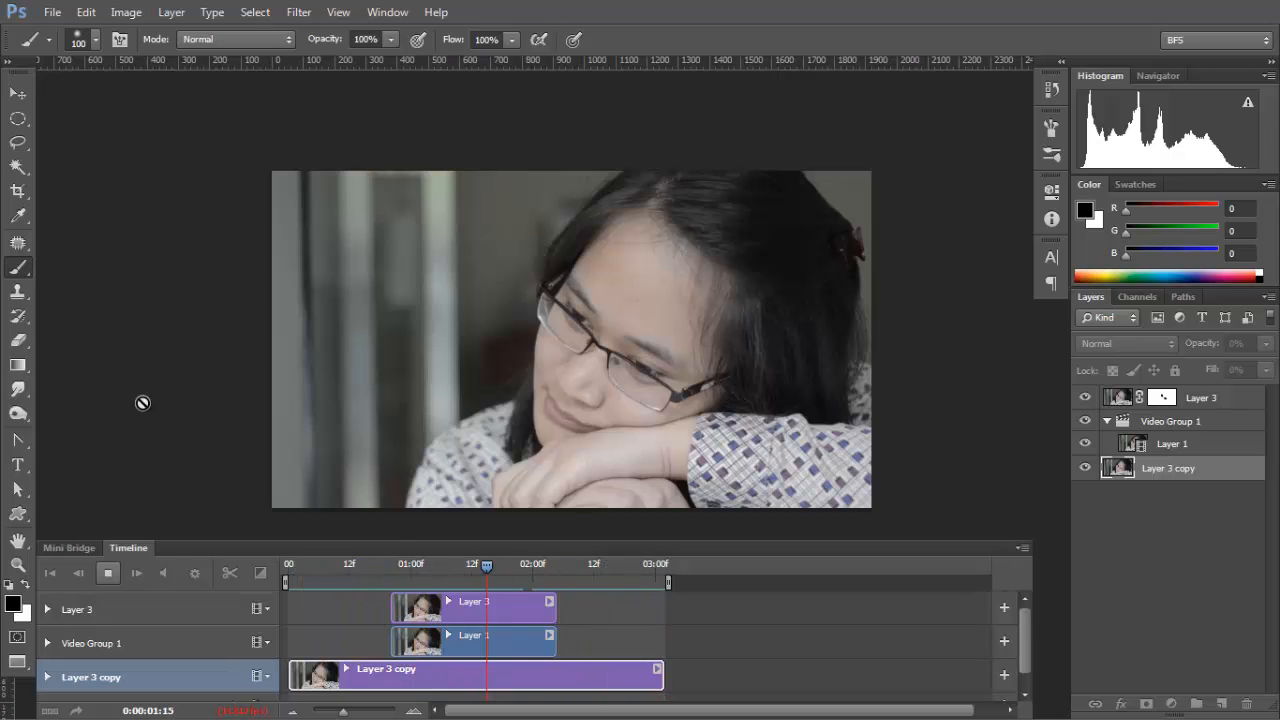
pyautogui.click(108, 573)
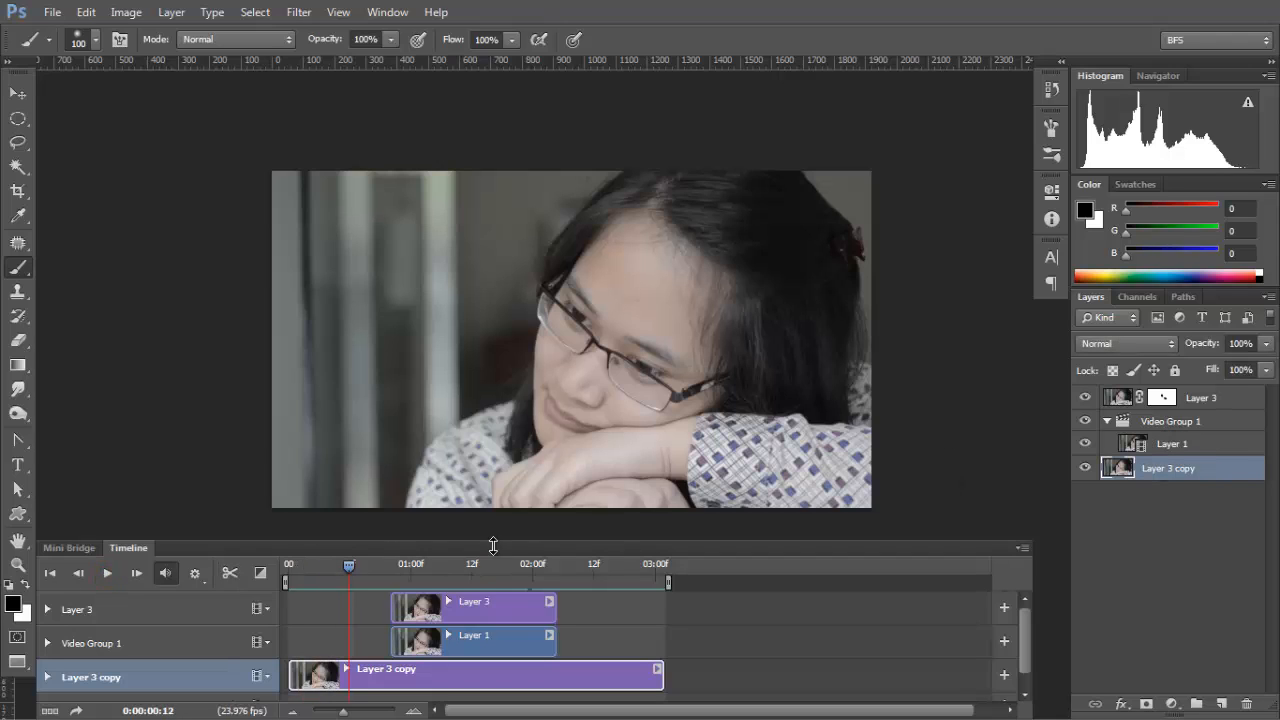
pyautogui.moveTo(352, 572); pyautogui.dragTo(296, 567)
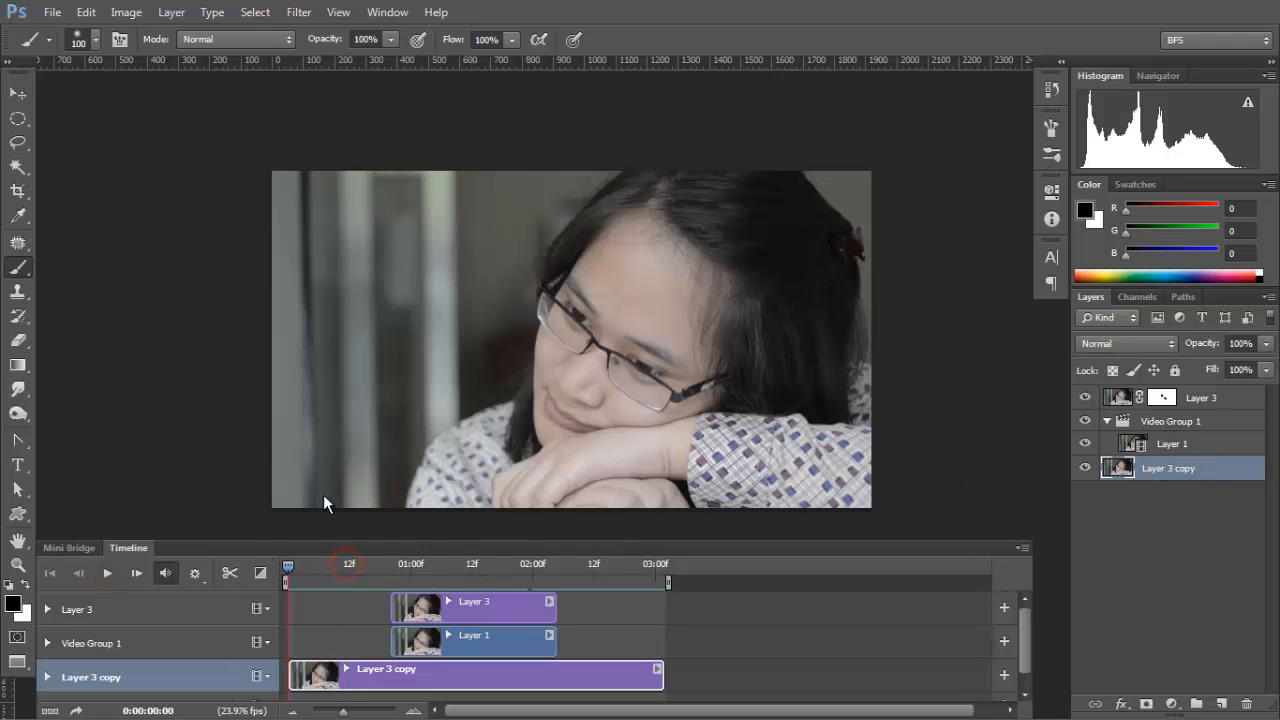
# - Add a Curves adjustment above Layer 3 with a faded RGB S-curve, and raise the shadows and lower the highlights of its Blue channel
pyautogui.click(1241, 397)
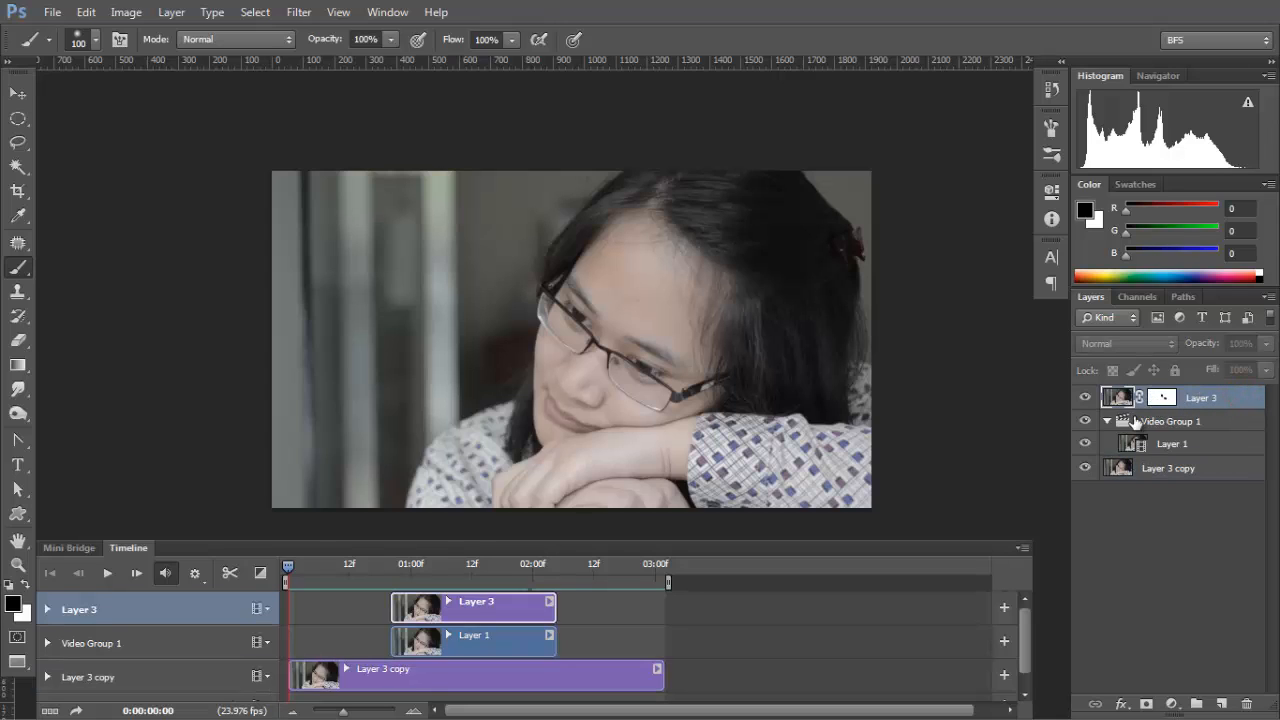
pyautogui.click(1172, 704)
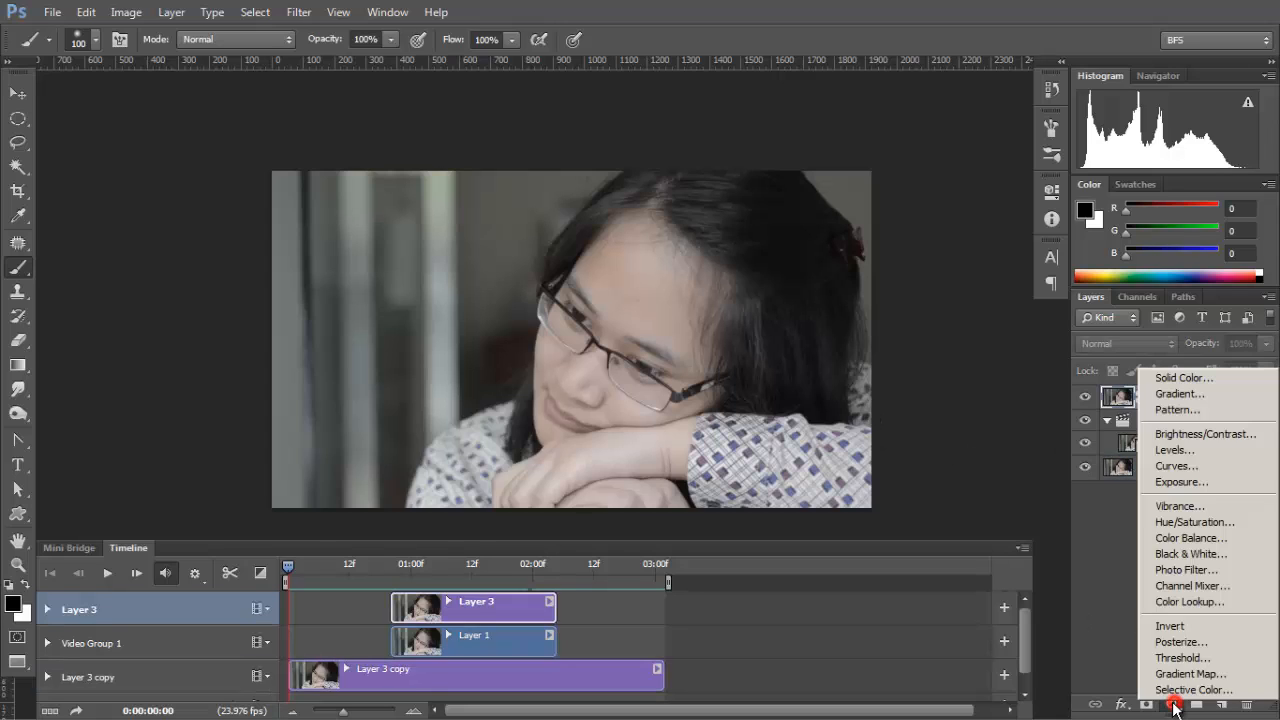
pyautogui.click(1190, 466)
pyautogui.moveTo(812, 468); pyautogui.dragTo(876, 410)
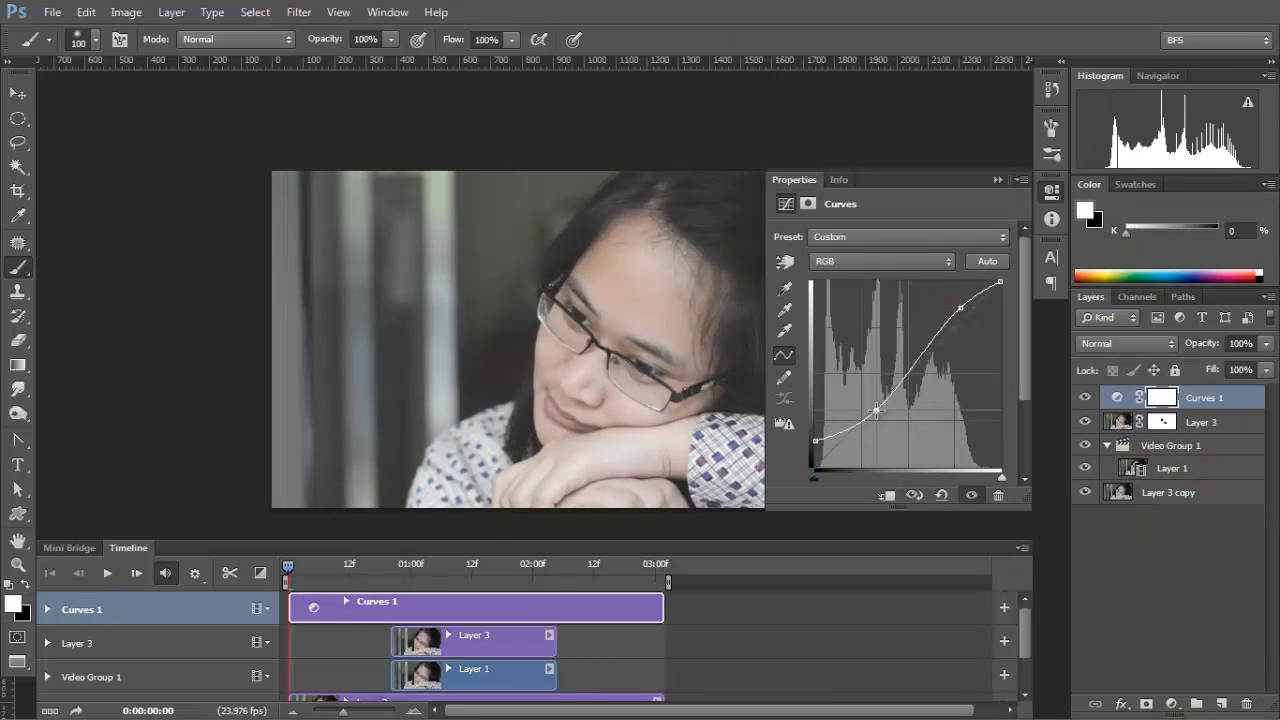
pyautogui.click(880, 261)
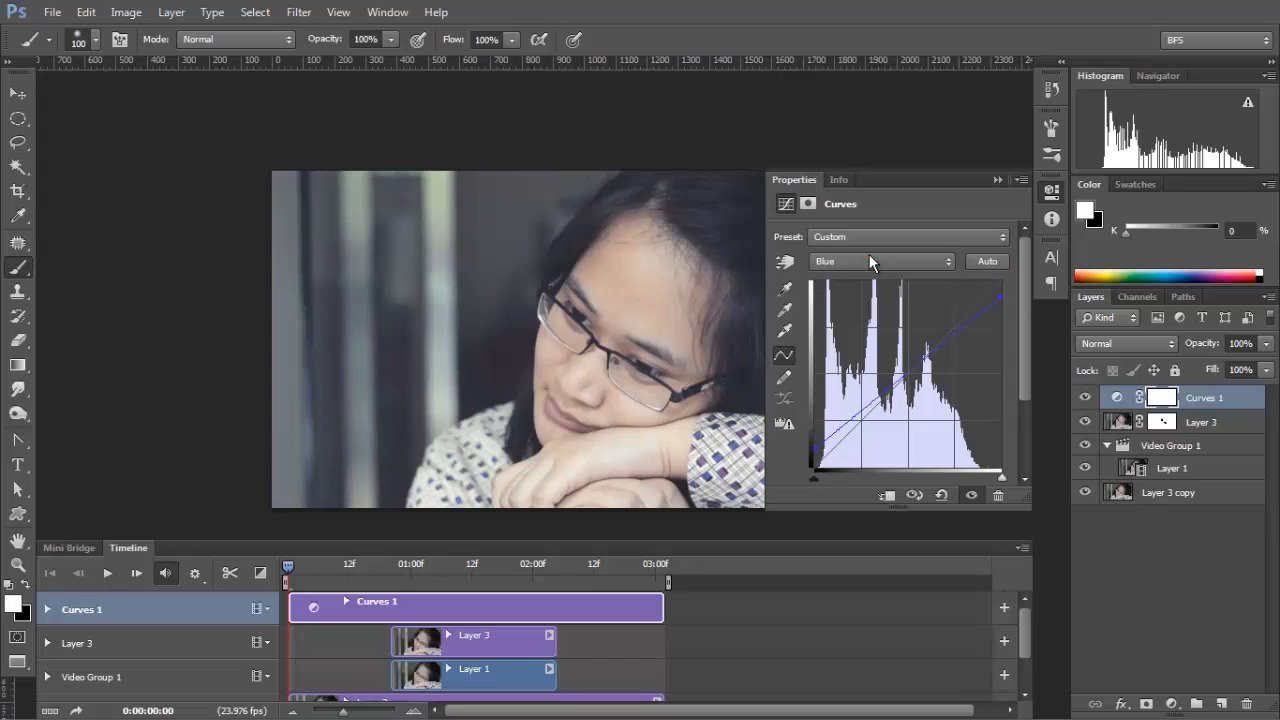
pyautogui.click(870, 261)
pyautogui.click(870, 304)
pyautogui.click(1052, 190)
# - Add a brightening Curves adjustment directly above Layer 3, and fade its mask with a gradient from white on the left to black on the right
pyautogui.click(1120, 422)
pyautogui.click(1172, 704)
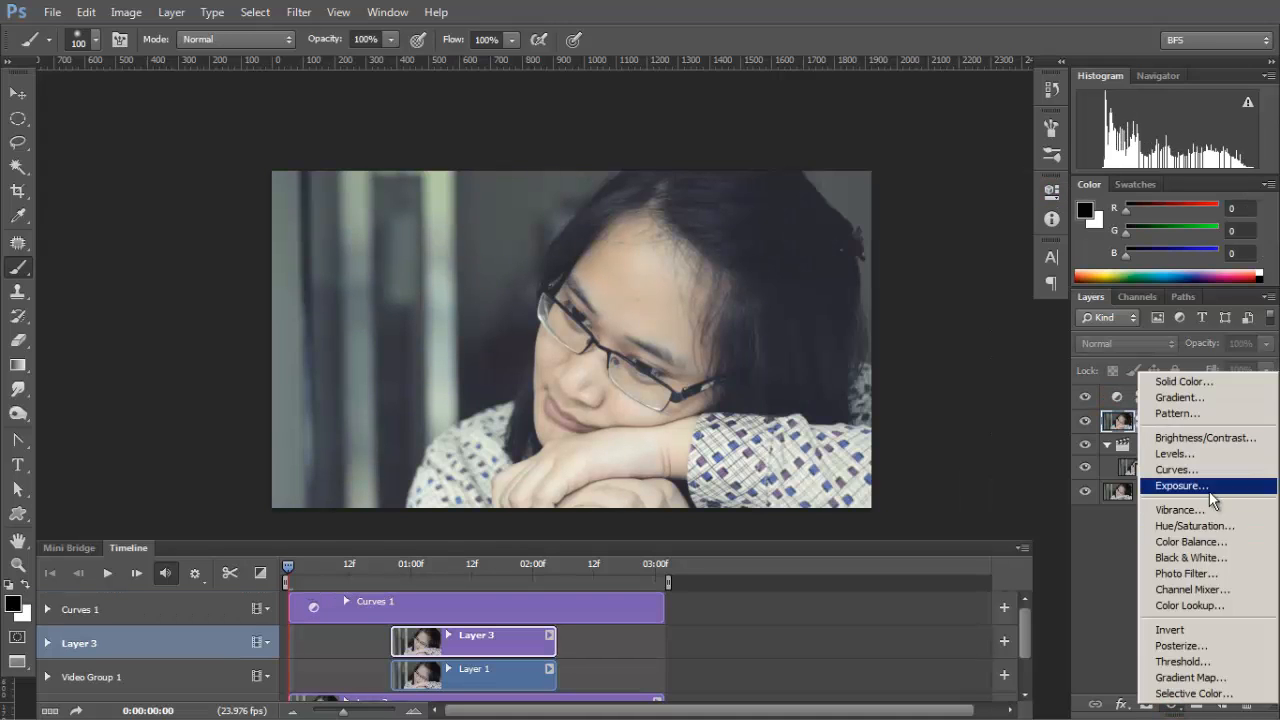
pyautogui.click(1176, 469)
pyautogui.moveTo(957, 334); pyautogui.dragTo(920, 310)
pyautogui.click(1052, 190)
pyautogui.press('g')
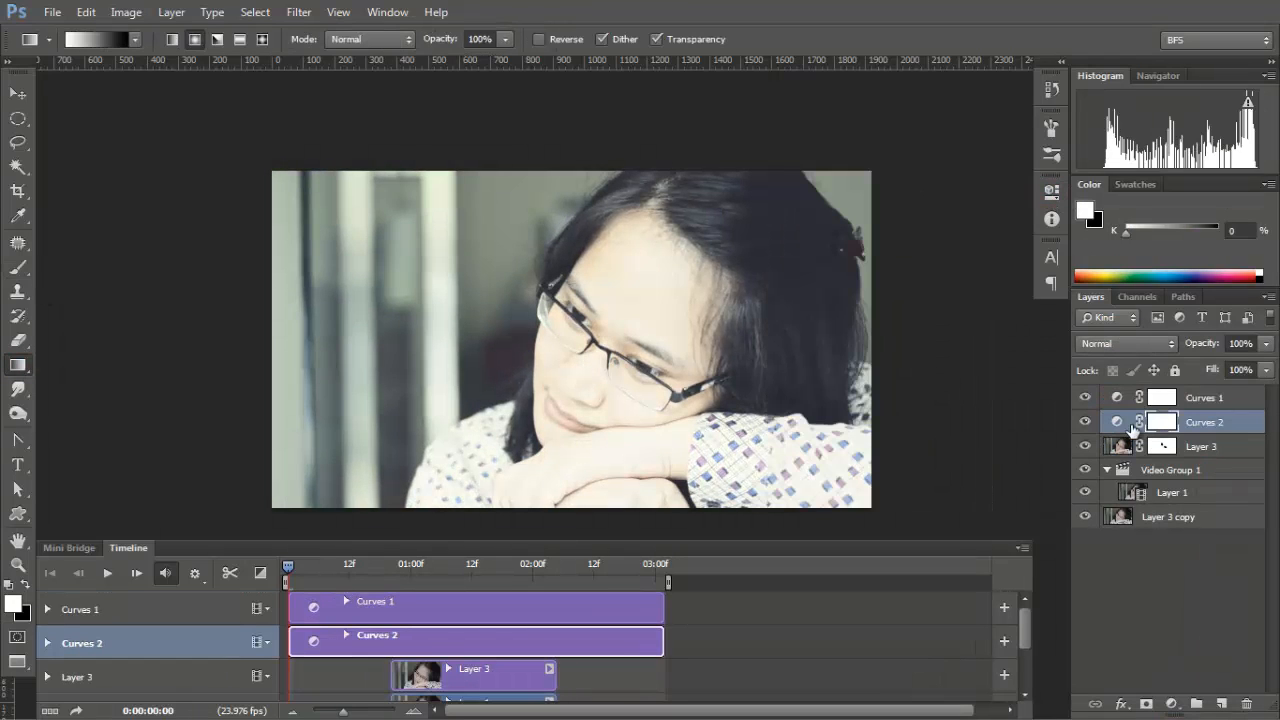
pyautogui.press('x')
pyautogui.hotkey('alt', 'BackSpace')
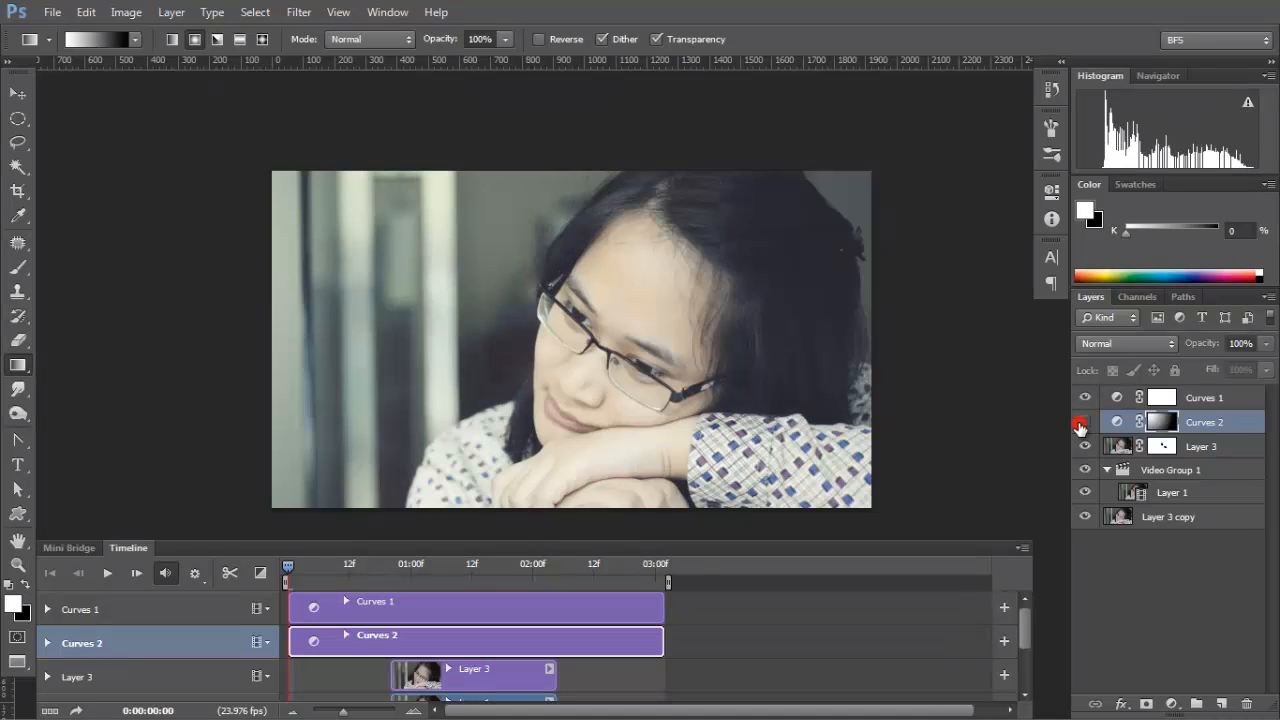
# - Add another Curves adjustment directly above Layer 3, pulling the RGB midtones down to darken the image
pyautogui.click(1118, 446)
pyautogui.click(1172, 704)
pyautogui.click(1176, 471)
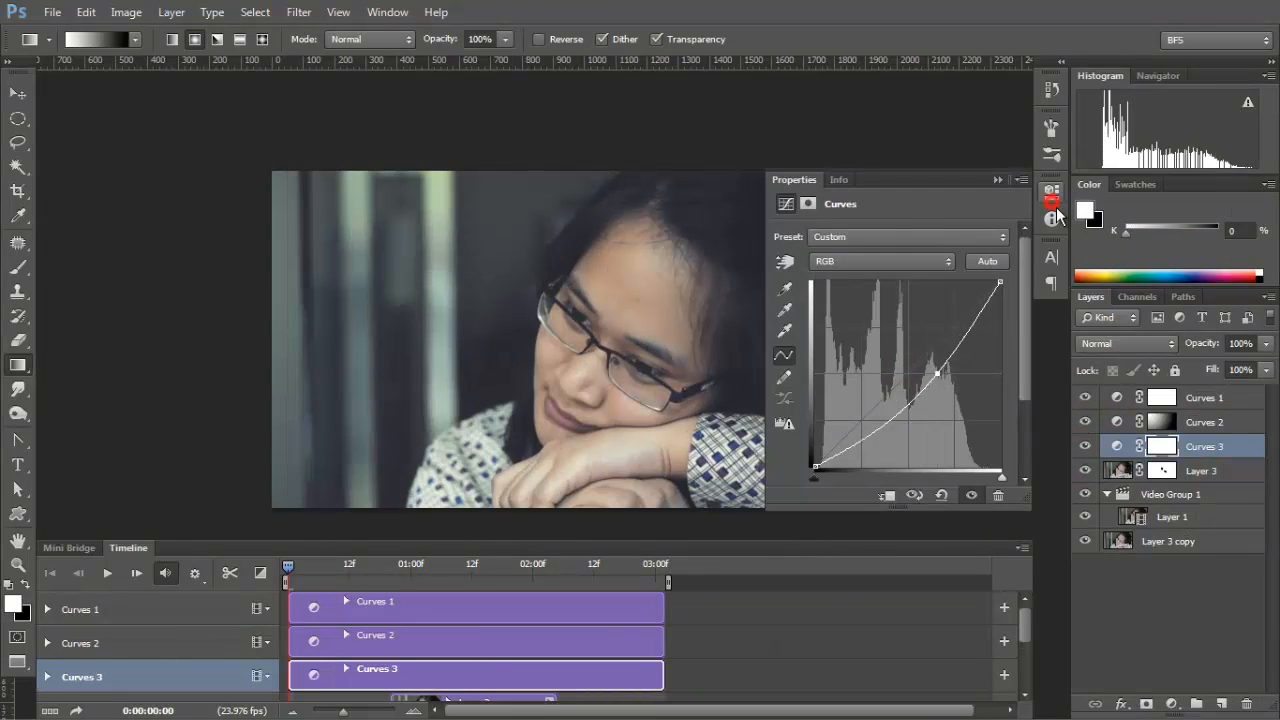
pyautogui.click(1052, 190)
# - Fill an image-wide ellipse with black on the Curves 3 mask, and soften the mask with a Gaussian Blur of about 66 pixels
pyautogui.press('m')
pyautogui.moveTo(271, 166); pyautogui.dragTo(870, 498)
pyautogui.click(86, 11)
pyautogui.click(157, 256)
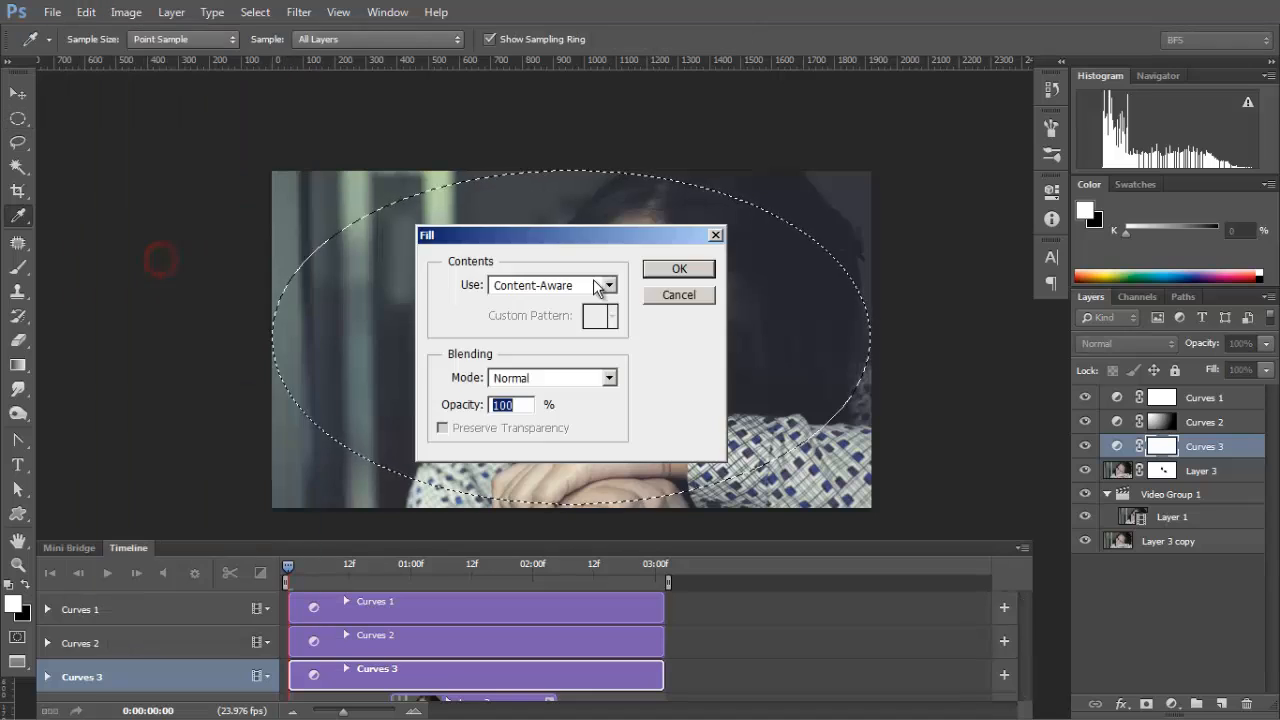
pyautogui.press('Return')
pyautogui.click(299, 11)
pyautogui.moveTo(330, 201)
pyautogui.click(571, 320)
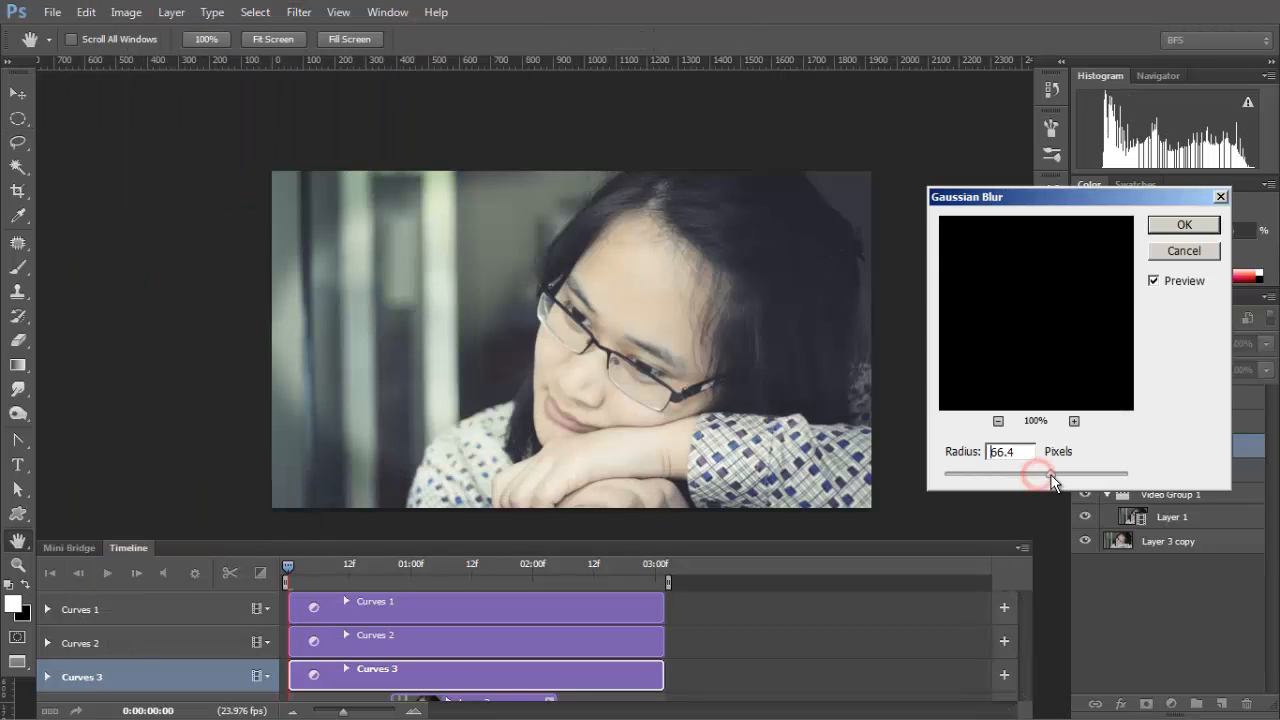
pyautogui.click(1171, 222)
# - Reopen the Curves 2 adjustment and lower its curve point slightly to reduce the brightening
pyautogui.doubleClick(1117, 421)
pyautogui.moveTo(928, 313); pyautogui.dragTo(922, 330)
pyautogui.click(1052, 190)
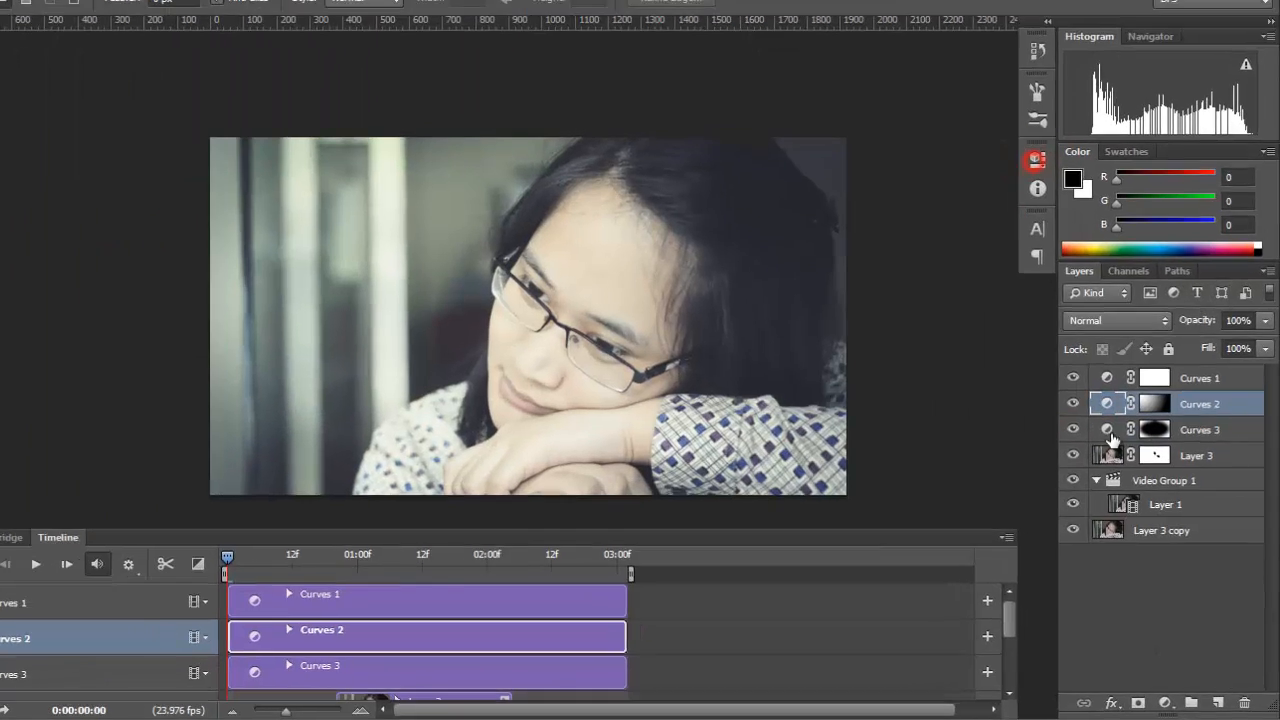
# - Group the Curves 1, Curves 2 and Curves 3 layers and name the group "Color Toning"
pyautogui.click(1195, 390)
pyautogui.keyDown('shift'); pyautogui.click(1158, 281); pyautogui.keyUp('shift')
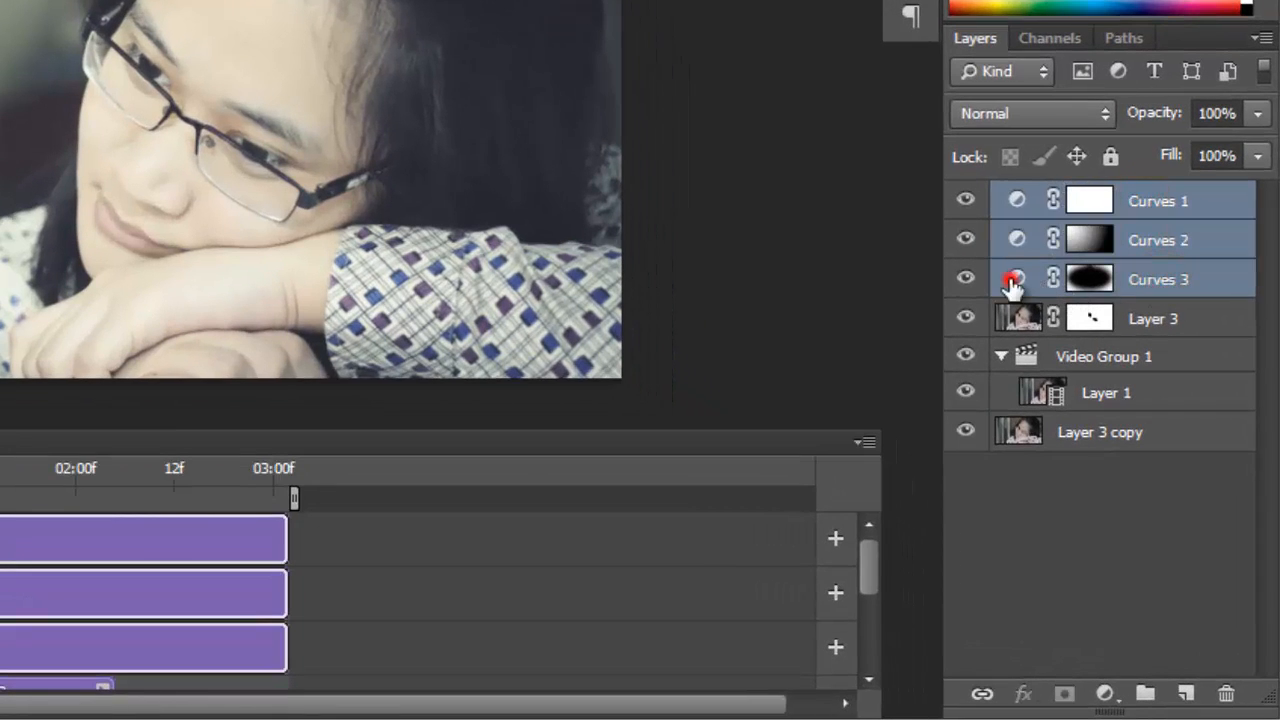
pyautogui.click(1147, 693)
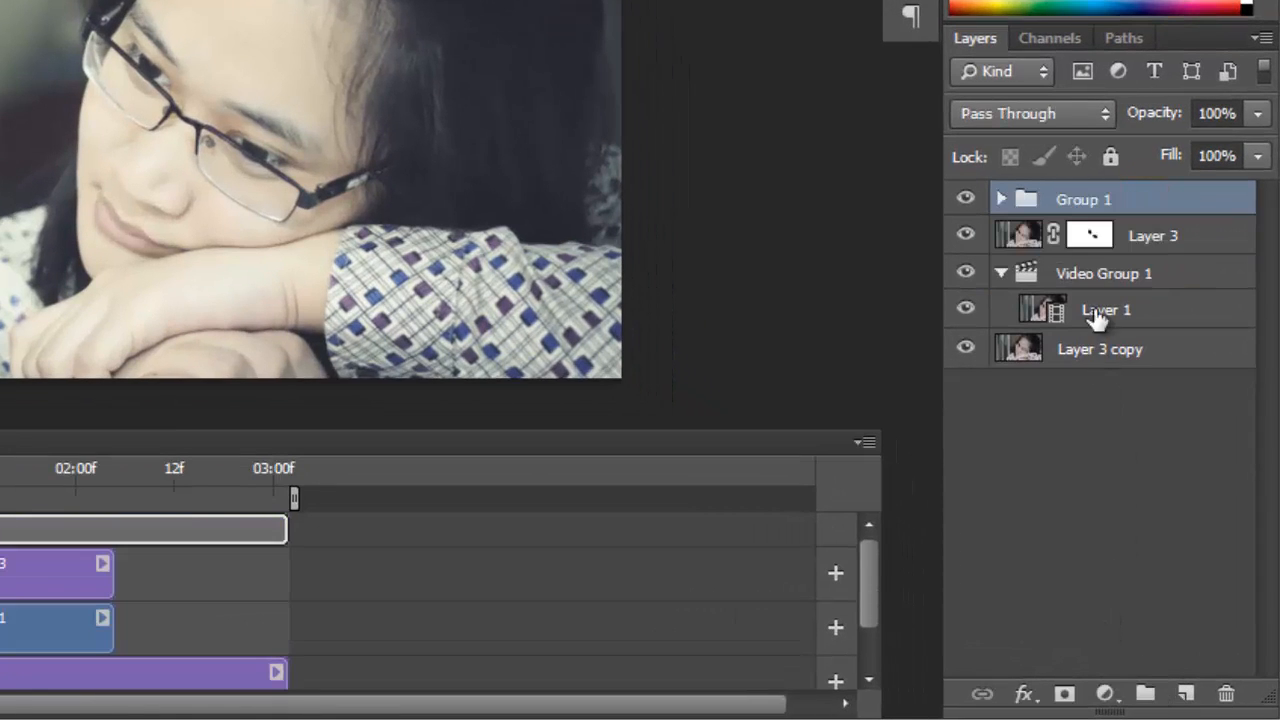
pyautogui.doubleClick(1078, 200)
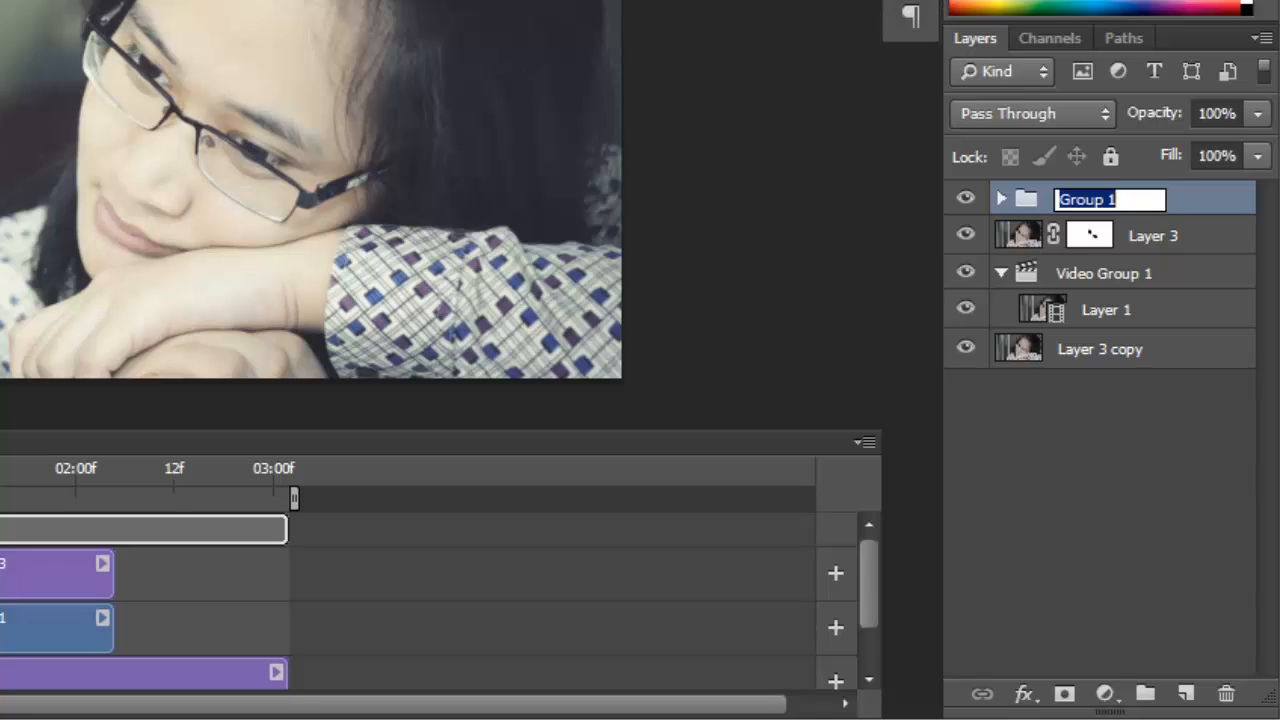
pyautogui.write('Toning')
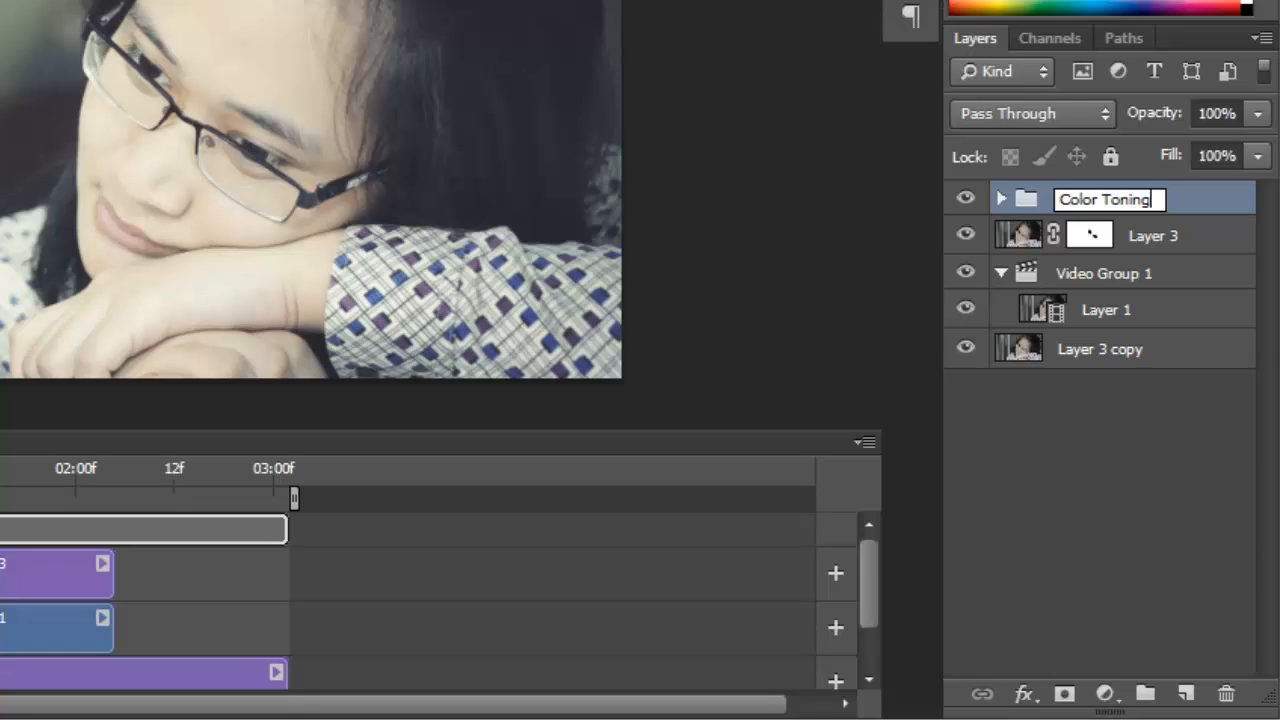
pyautogui.press('Return')
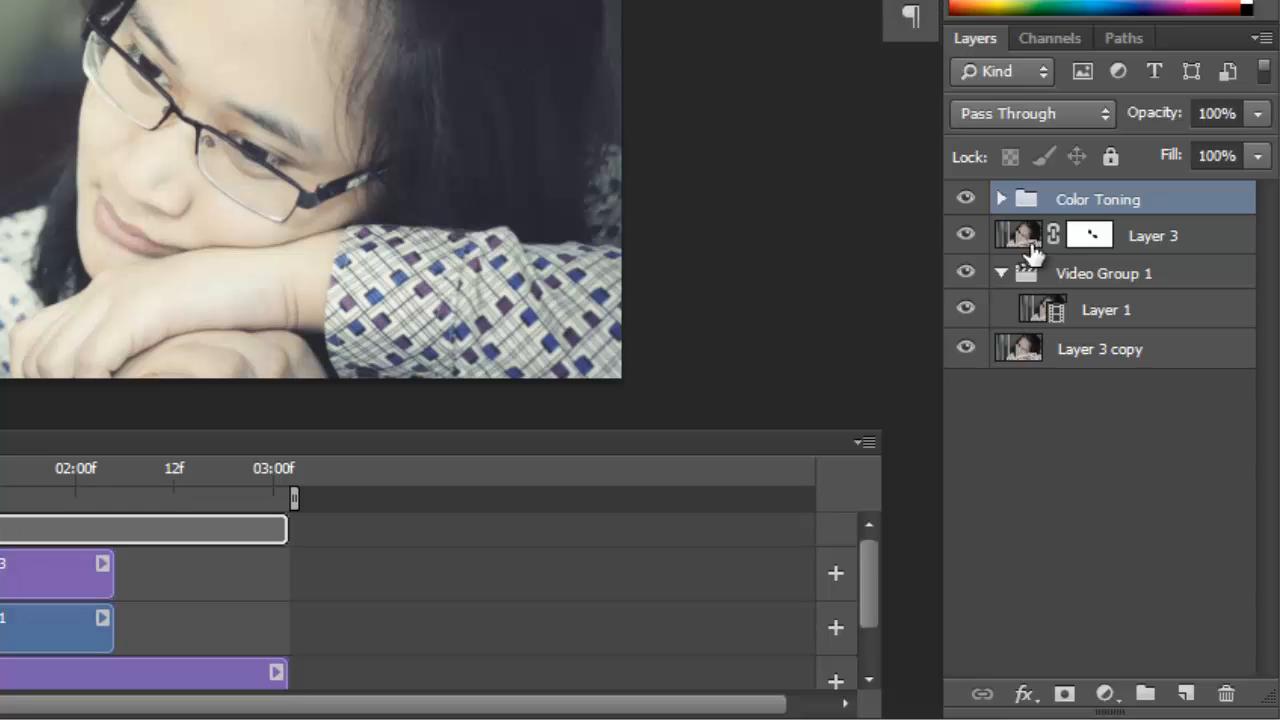
# - Collapse Video Group 1 and switch the Color Toning group off and on to compare the image with and without it
pyautogui.click(1001, 272)
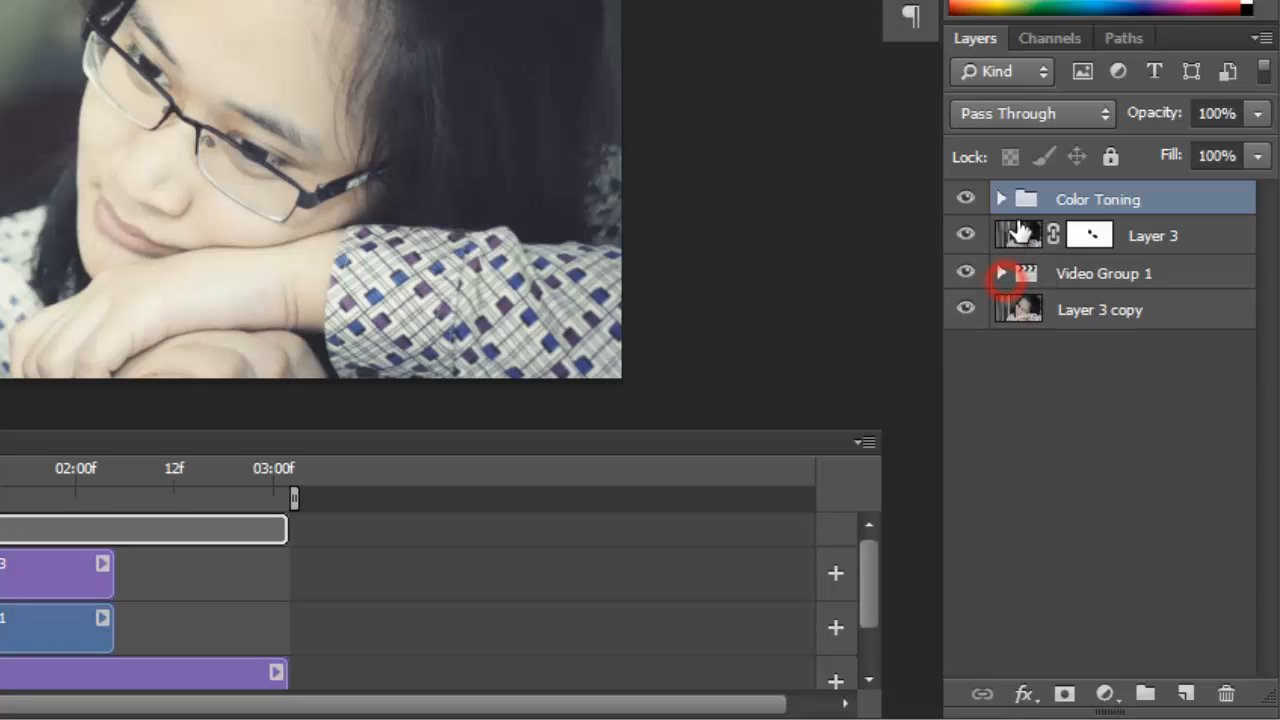
pyautogui.click(966, 197)
pyautogui.click(966, 197)
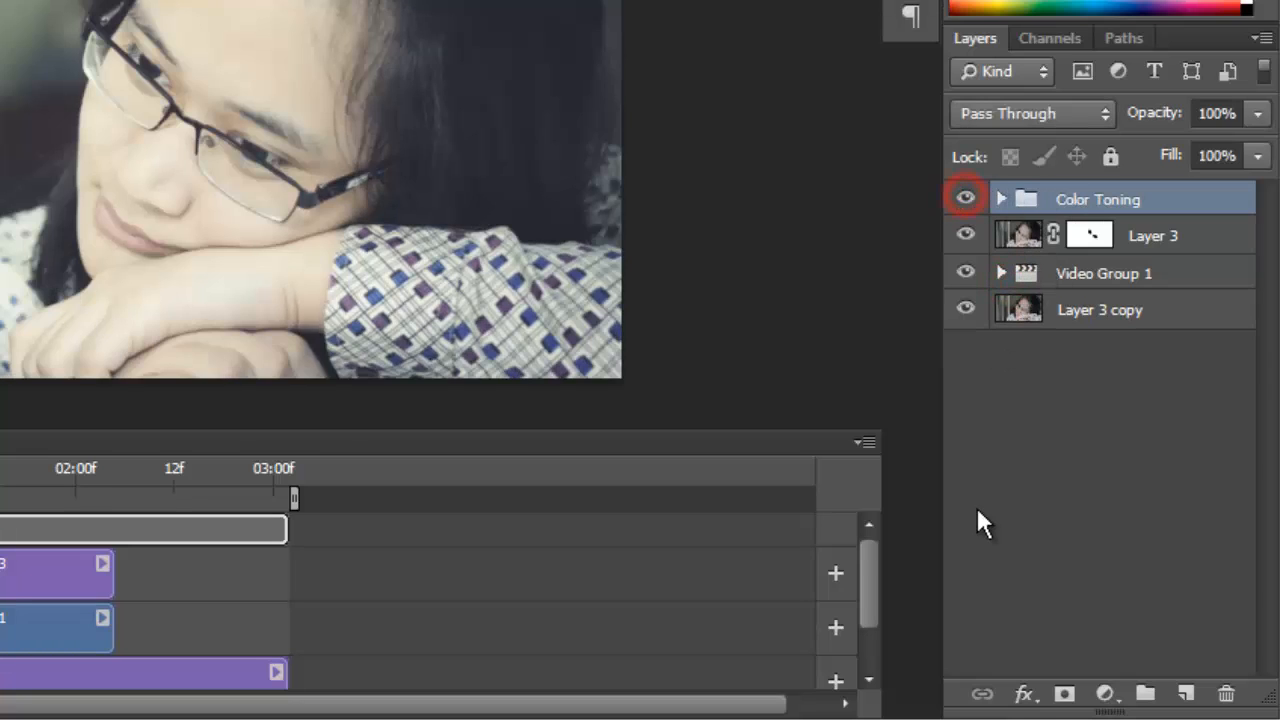
# - Expand the Color Toning group, reopen Curves 1, and lower the highlight point of its RGB curve slightly
pyautogui.click(1001, 199)
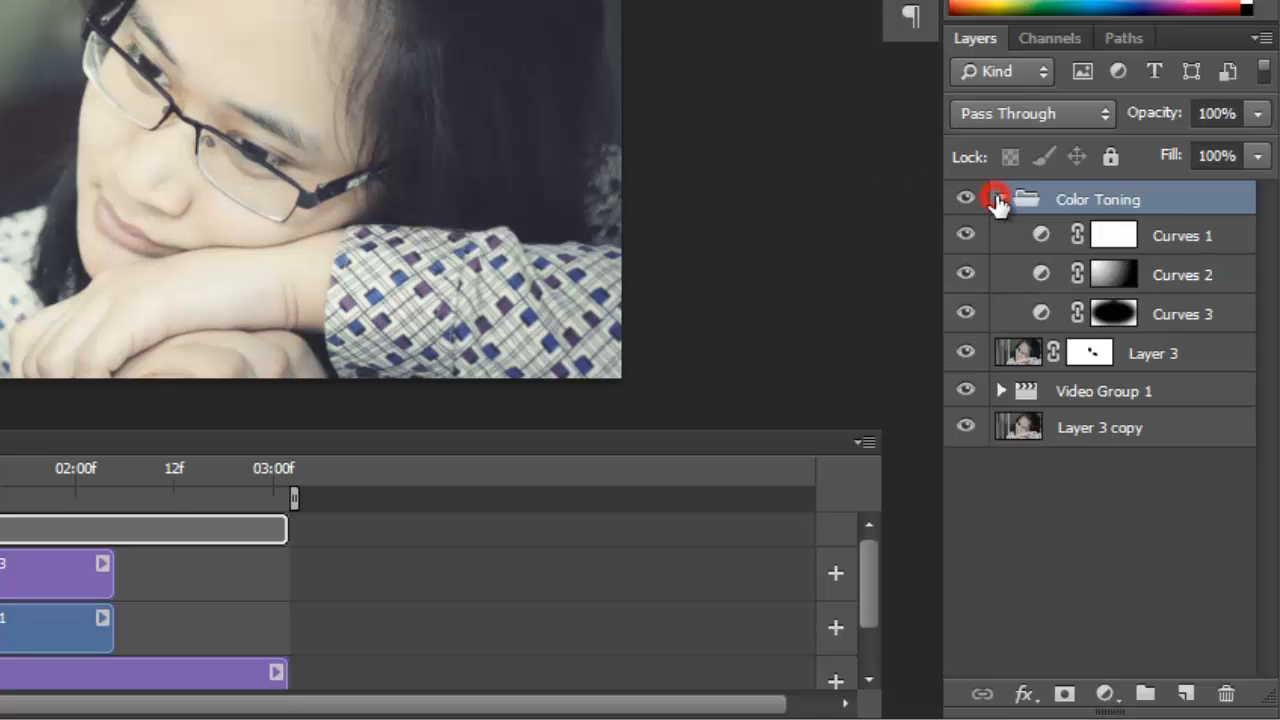
pyautogui.doubleClick(1041, 235)
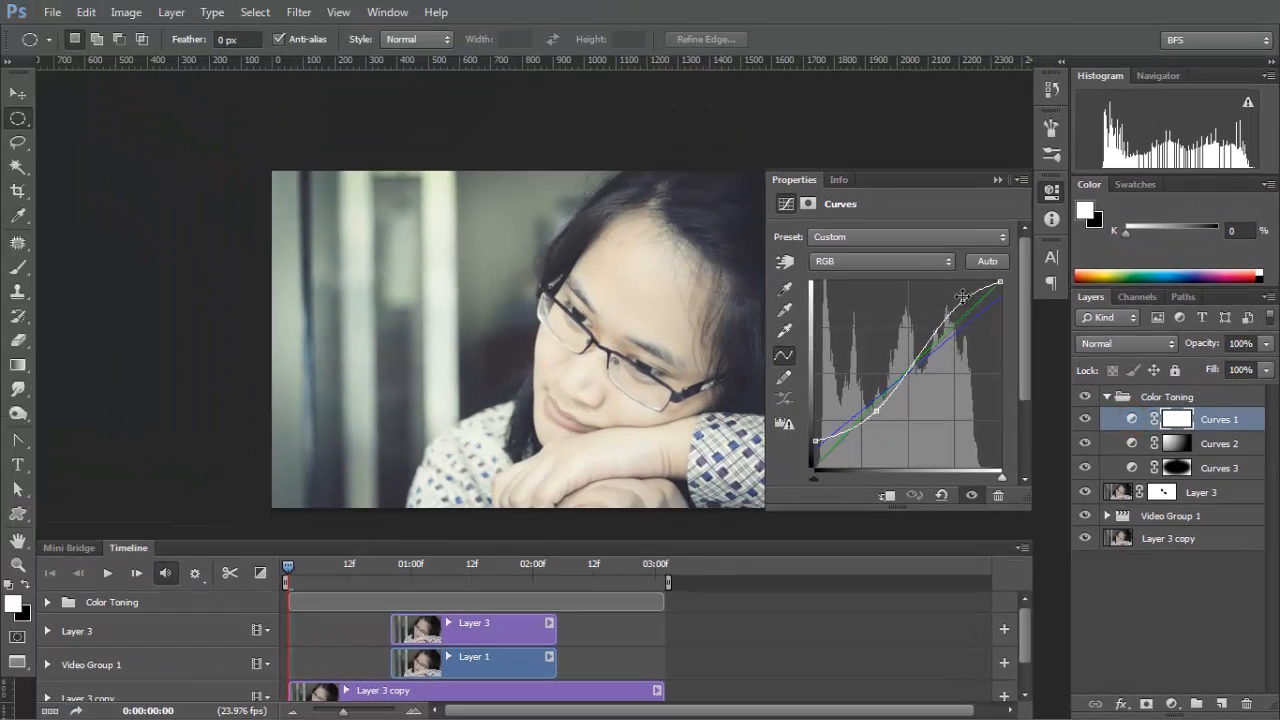
pyautogui.moveTo(962, 296); pyautogui.dragTo(960, 301)
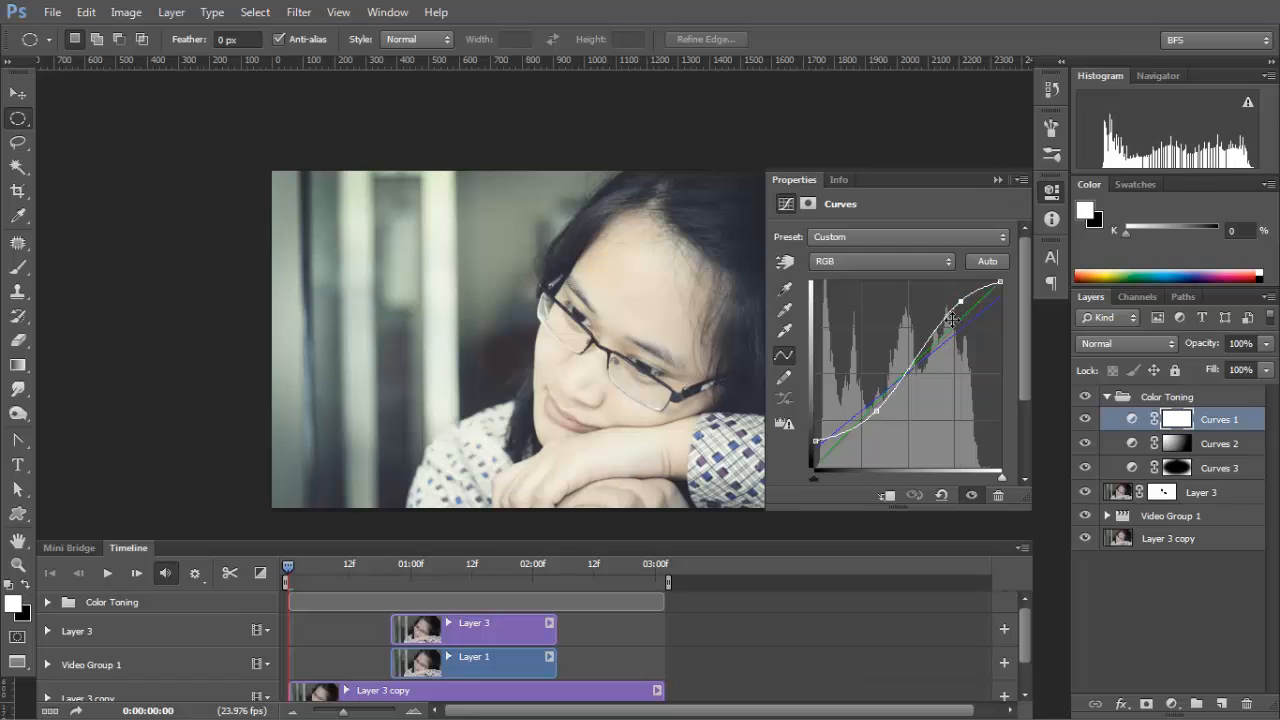
# - Lower the shadow point of the Curves 1 RGB curve slightly to deepen the shadows, and collapse the Color Toning group
pyautogui.moveTo(874, 410); pyautogui.dragTo(880, 420)
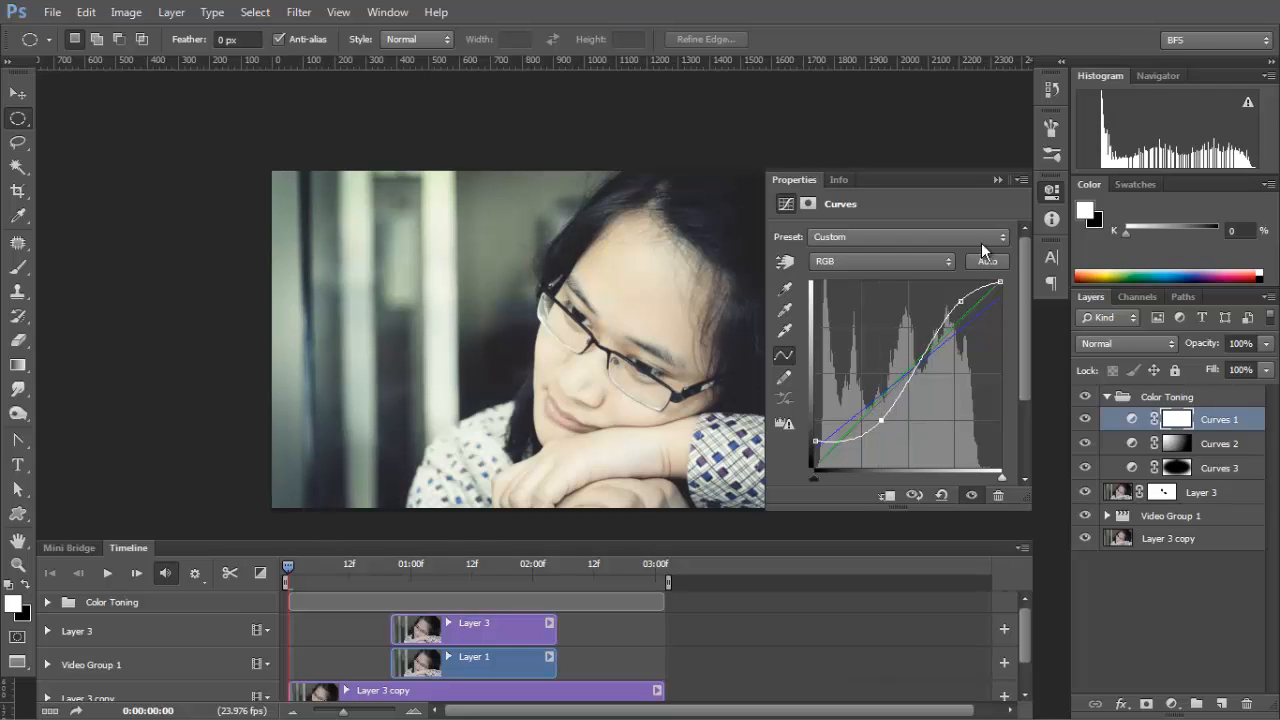
pyautogui.click(1050, 192)
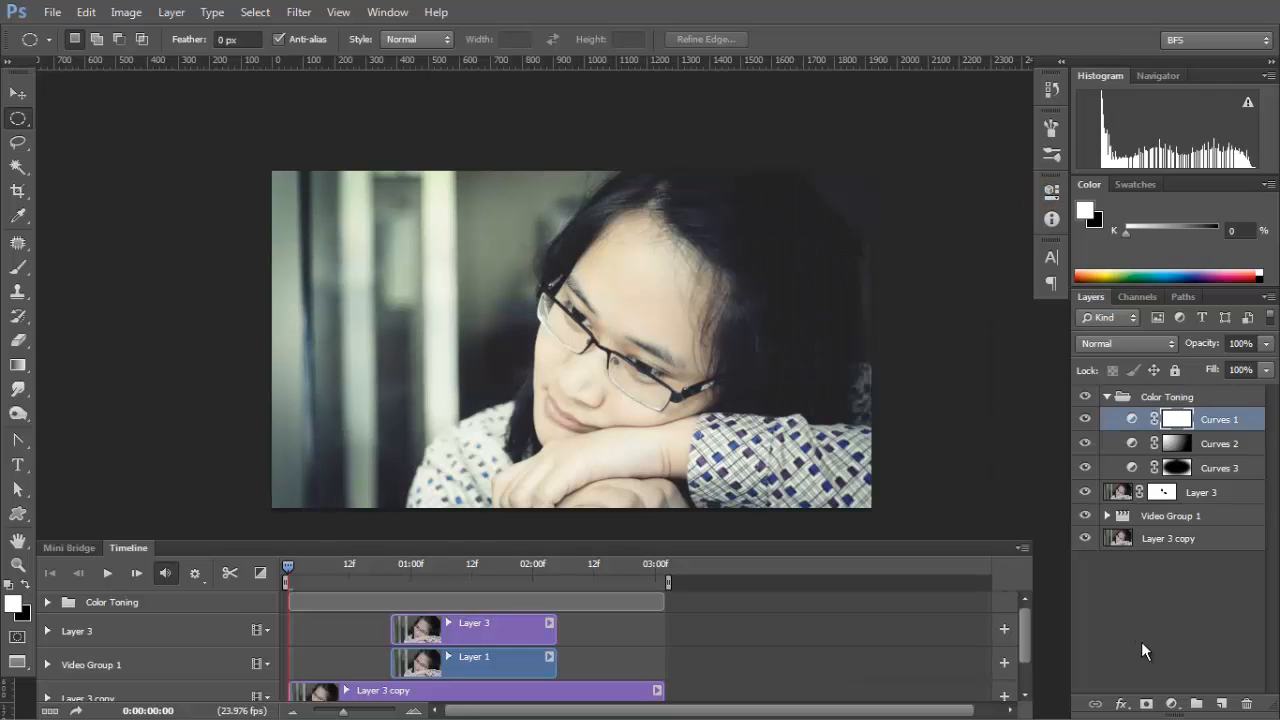
pyautogui.click(1164, 620)
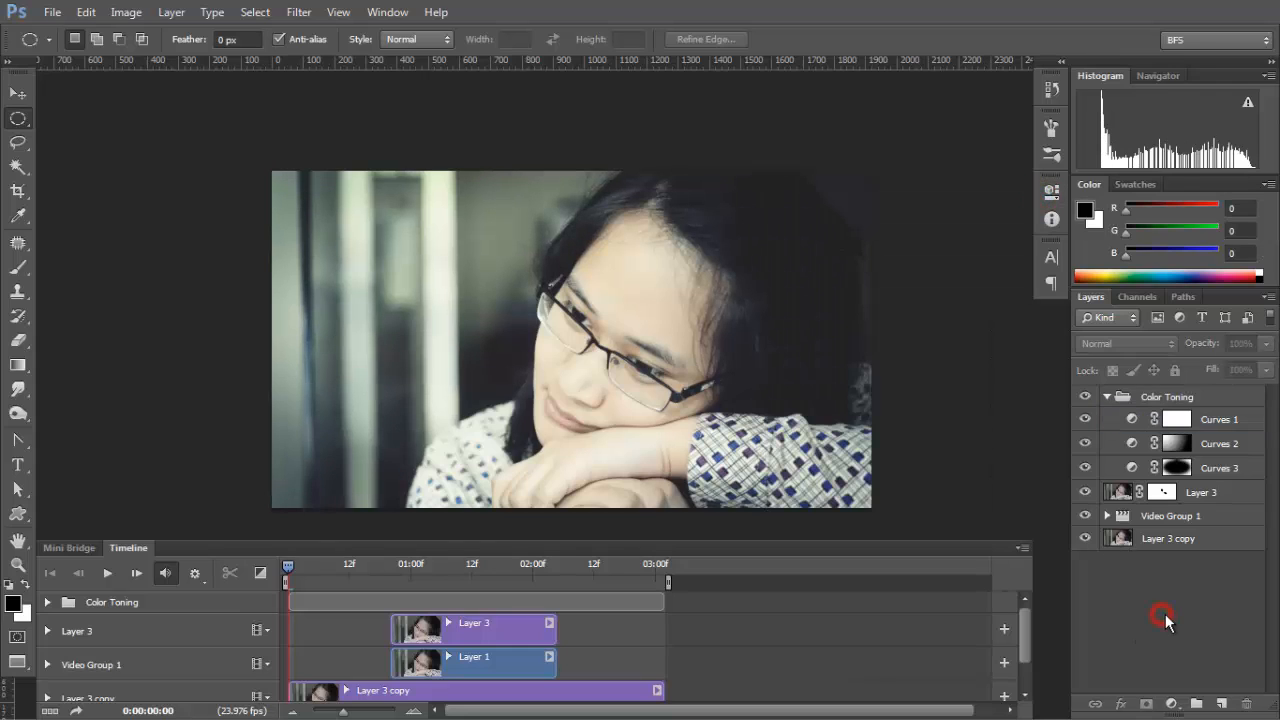
pyautogui.click(1106, 396)
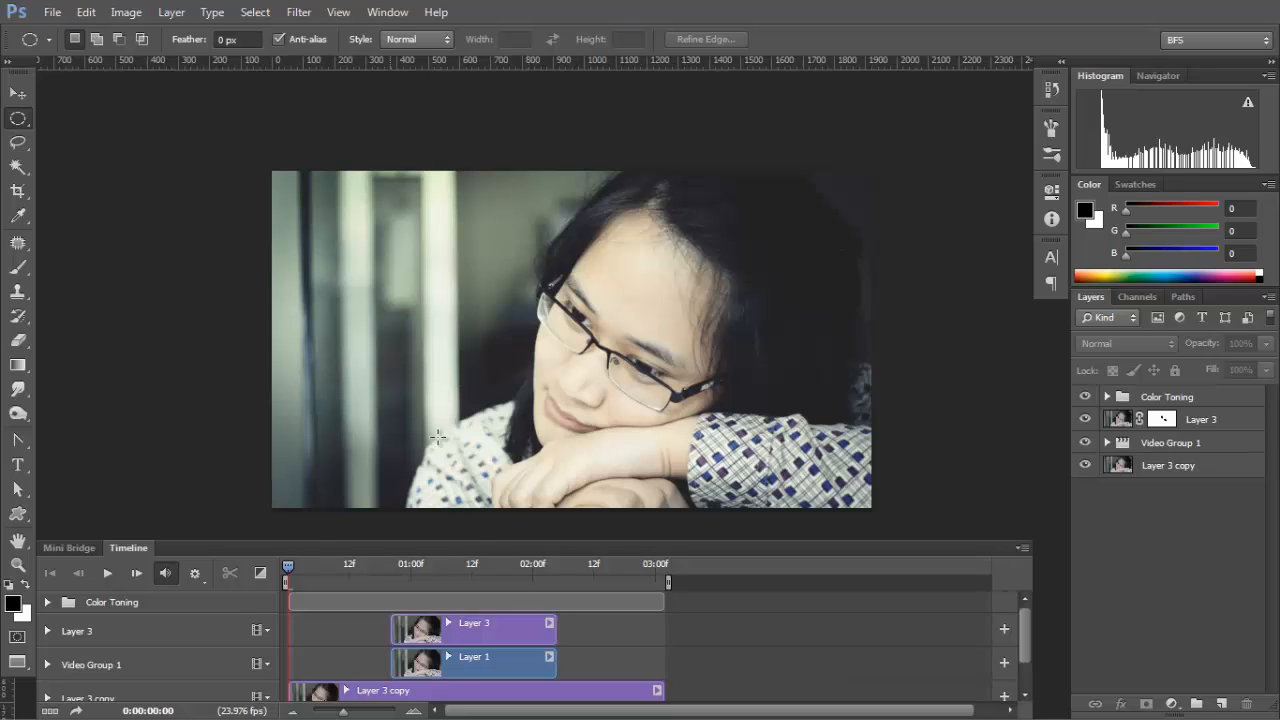
pyautogui.moveTo(292, 573)
pyautogui.mouseDown()
pyautogui.moveTo(387, 564)
pyautogui.moveTo(277, 560)
pyautogui.mouseUp()
# - Check the document's pixel dimensions in Image Size and leave them as they are
pyautogui.click(126, 12)
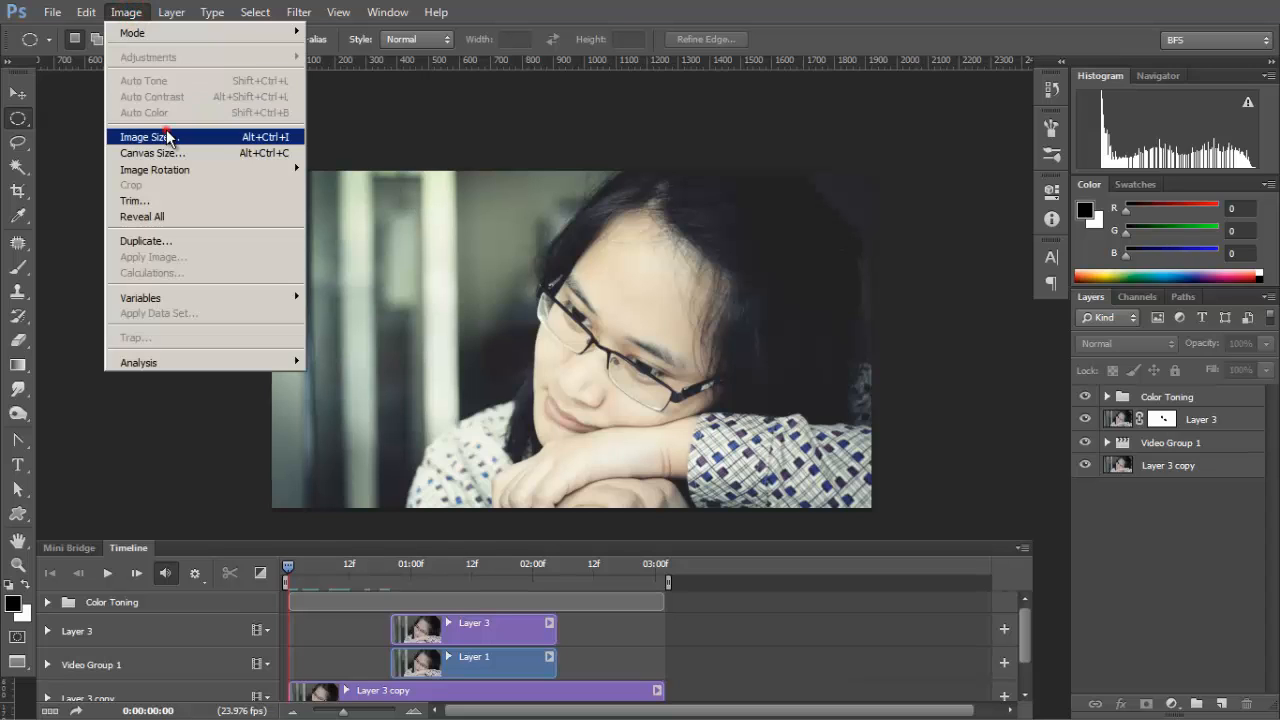
pyautogui.click(163, 135)
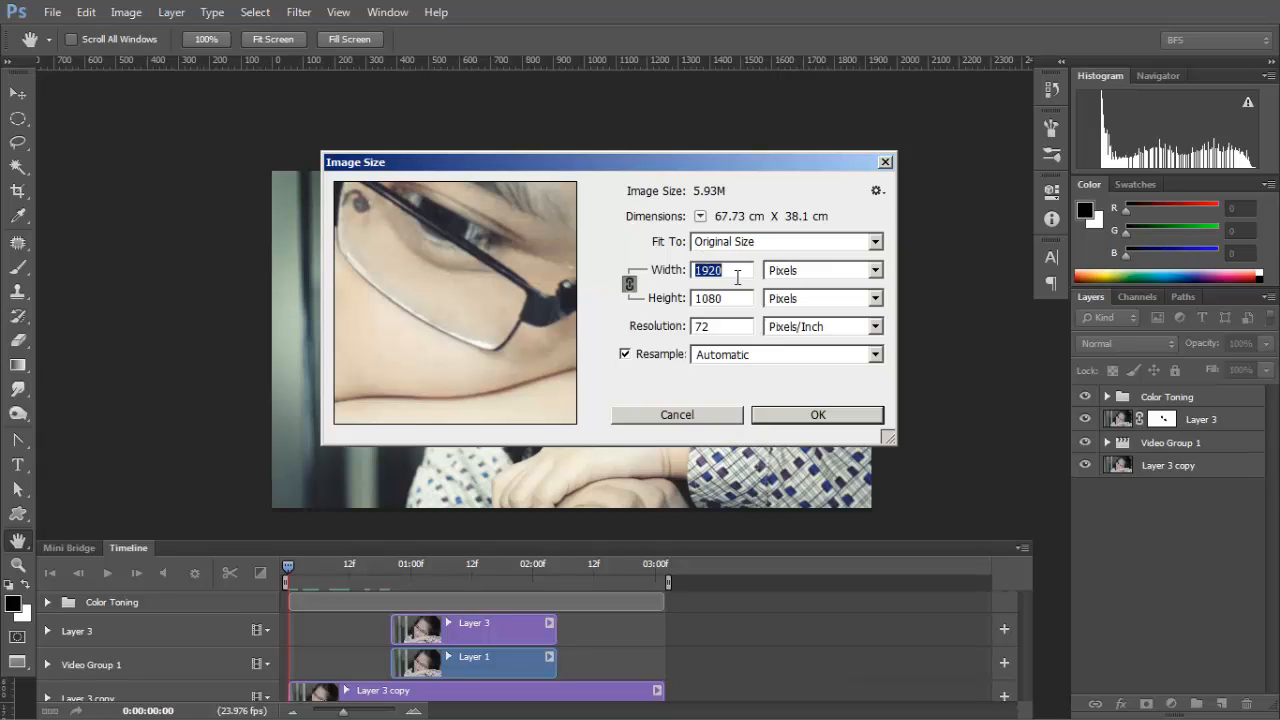
pyautogui.click(712, 412)
# - Inspect the full-size image in Save for Web with the preview fitted to the view, and leave without exporting
pyautogui.click(48, 13)
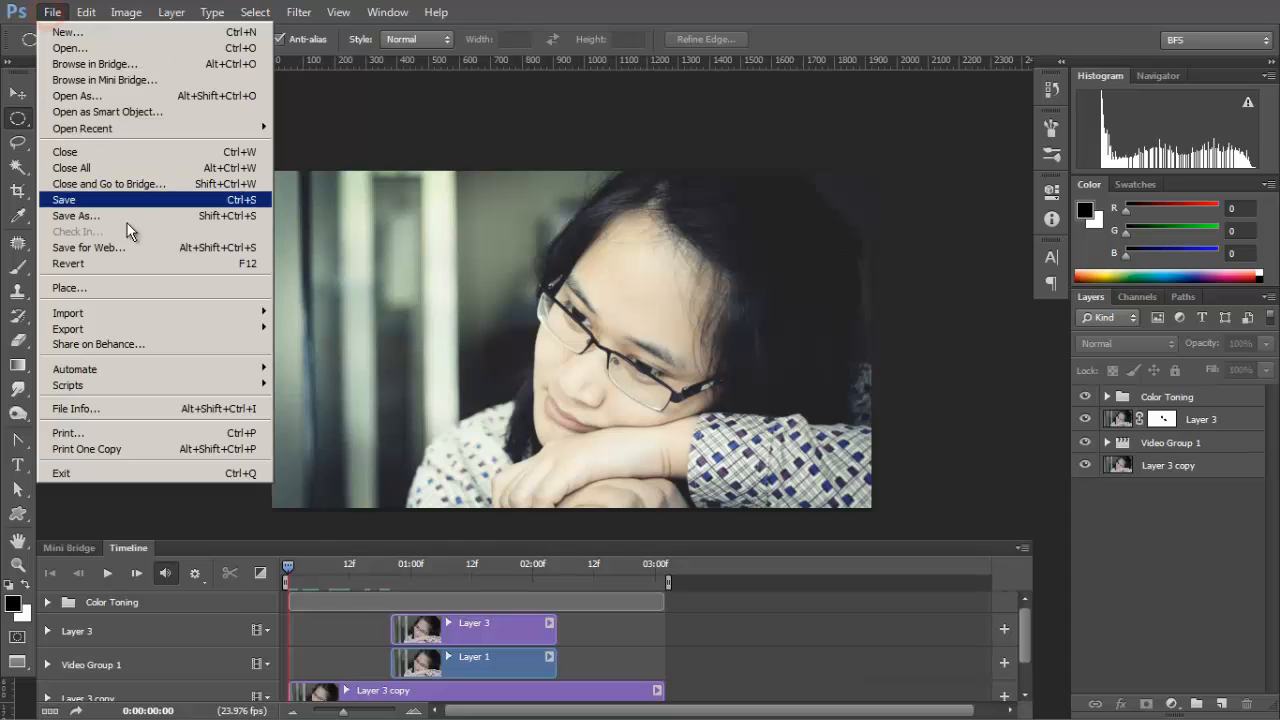
pyautogui.click(137, 247)
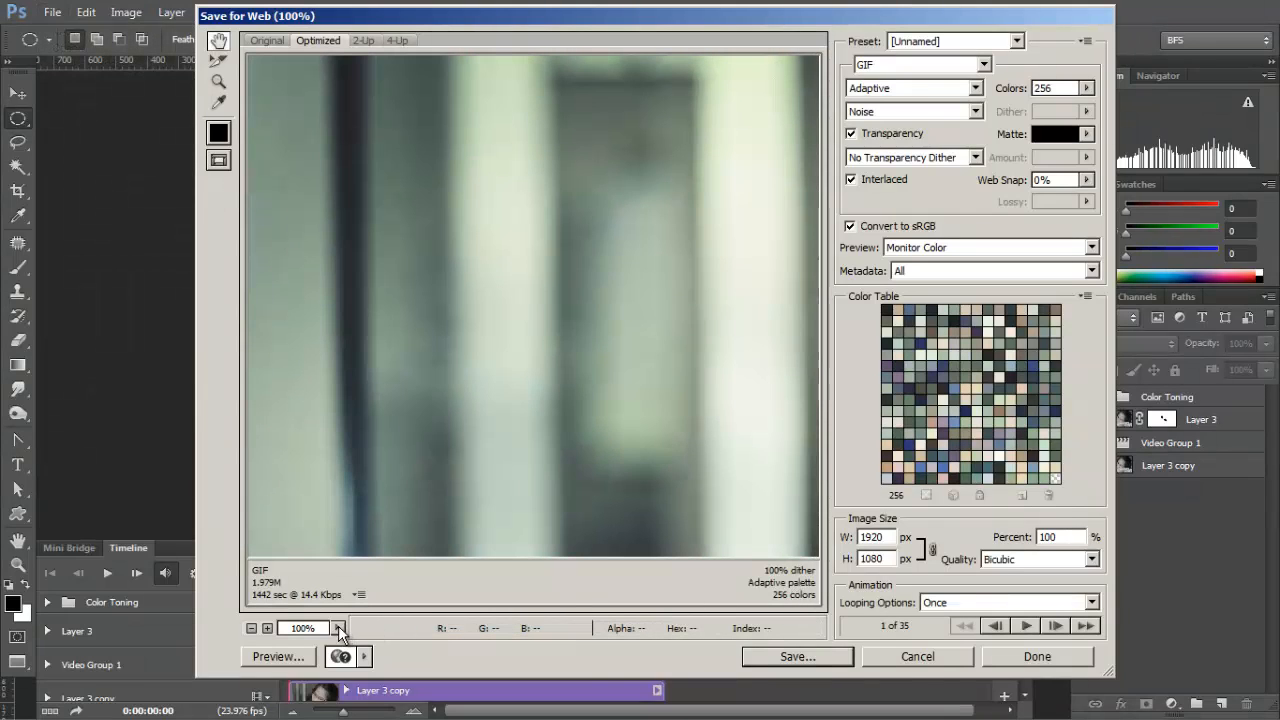
pyautogui.click(339, 628)
pyautogui.click(299, 592)
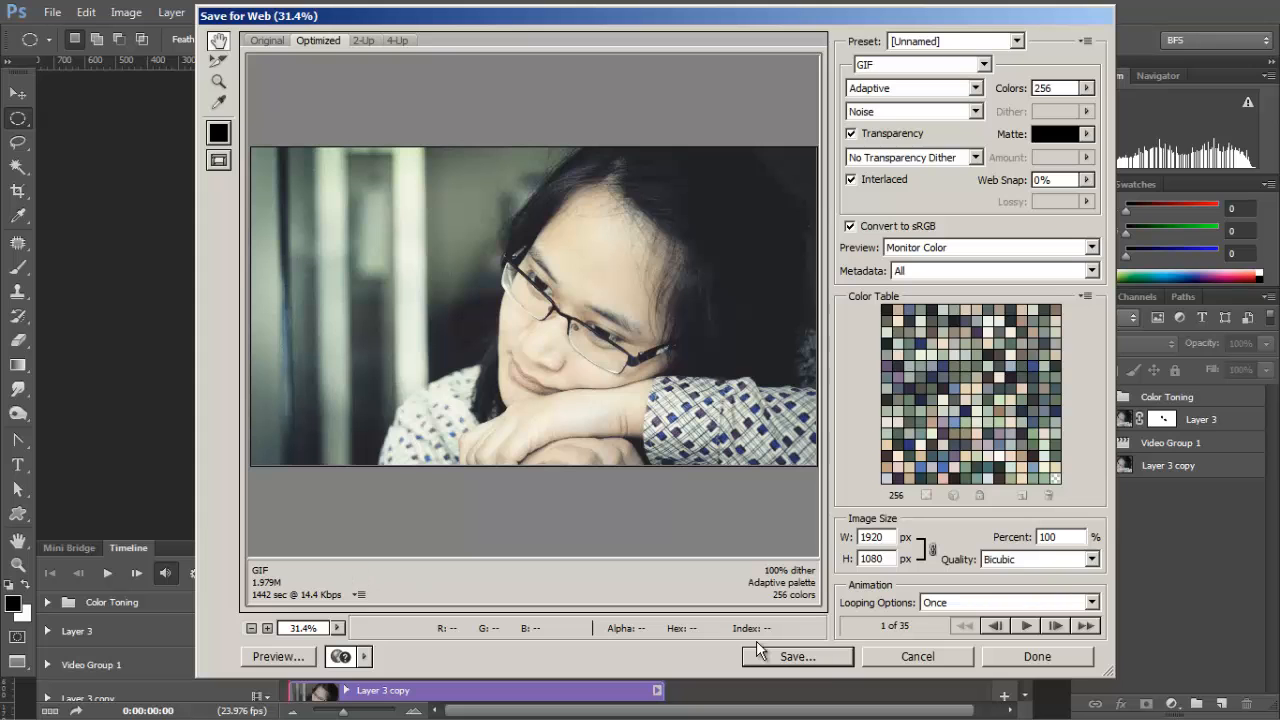
pyautogui.click(910, 656)
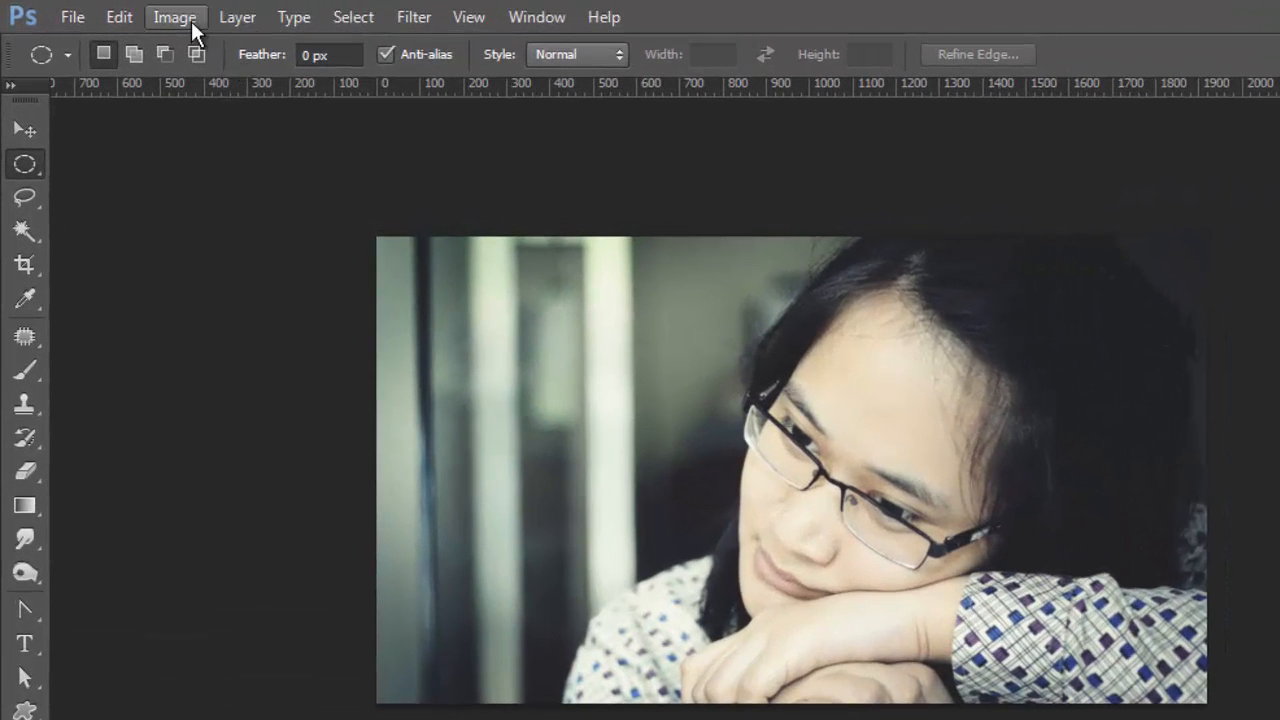
# - Resize the image to 520 pixels wide with proportions kept, converting the video layer to a smart object, and center the enlarged view
pyautogui.click(174, 17)
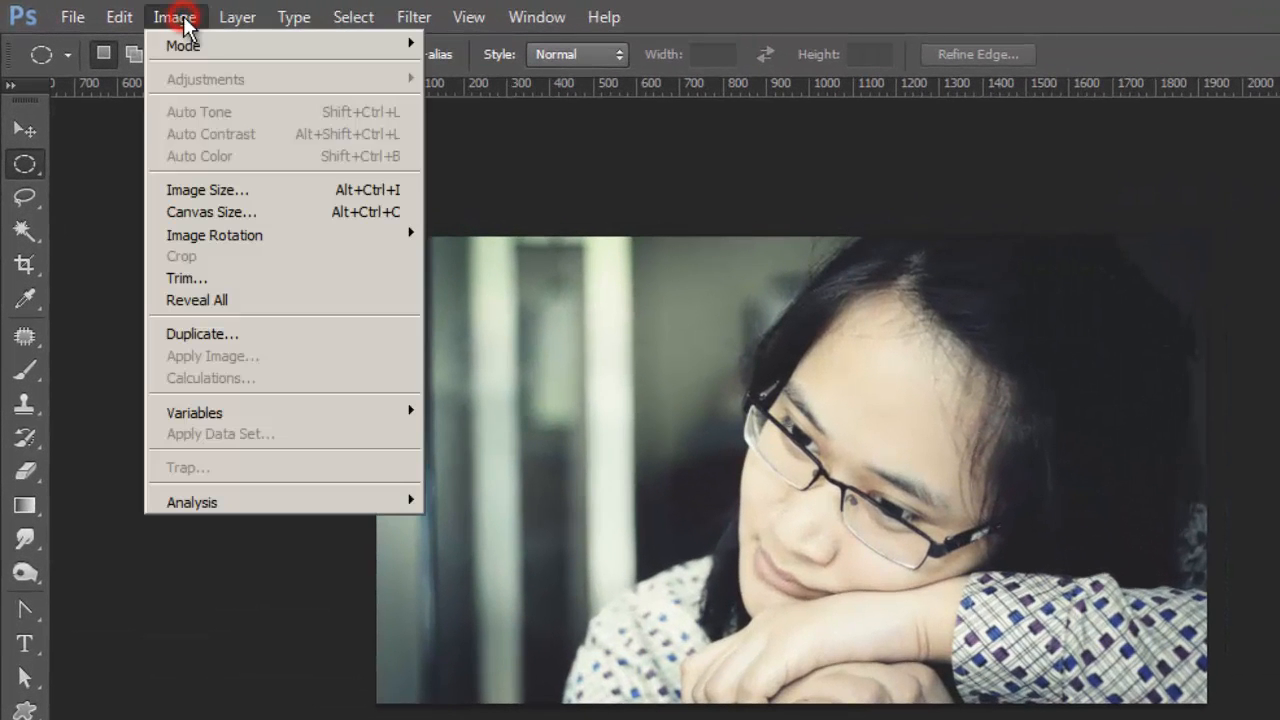
pyautogui.click(261, 188)
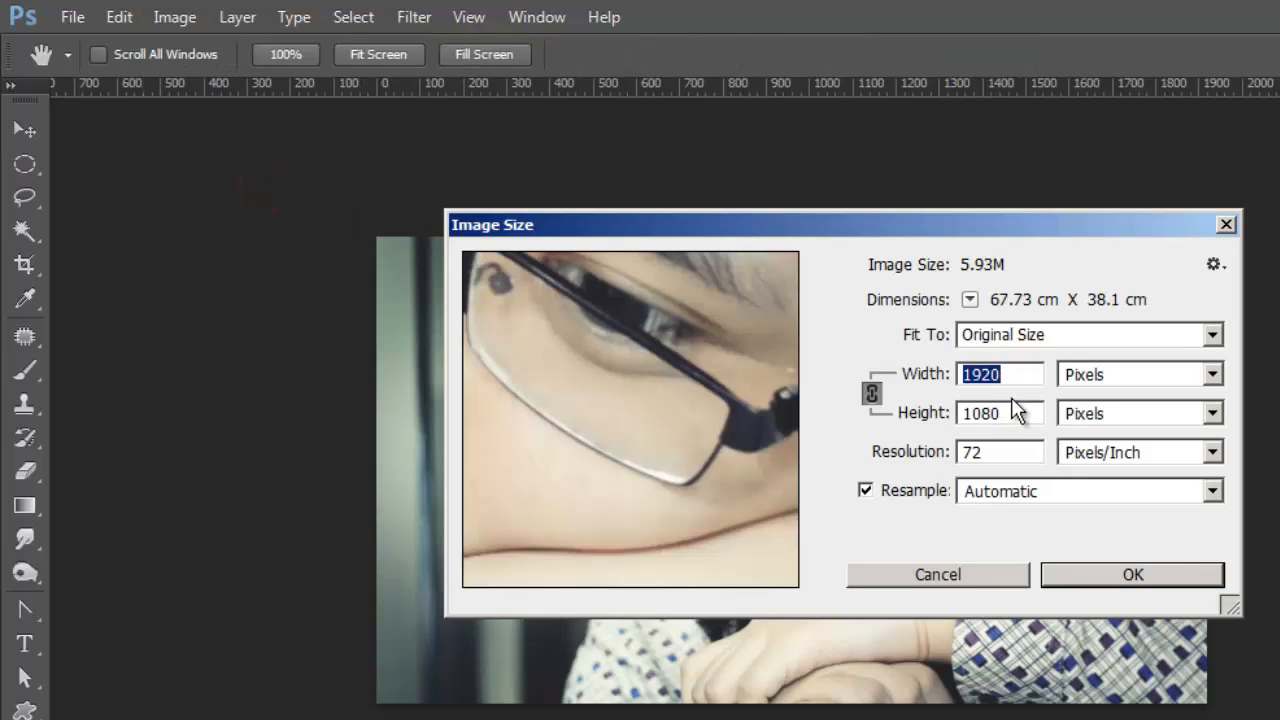
pyautogui.write('520')
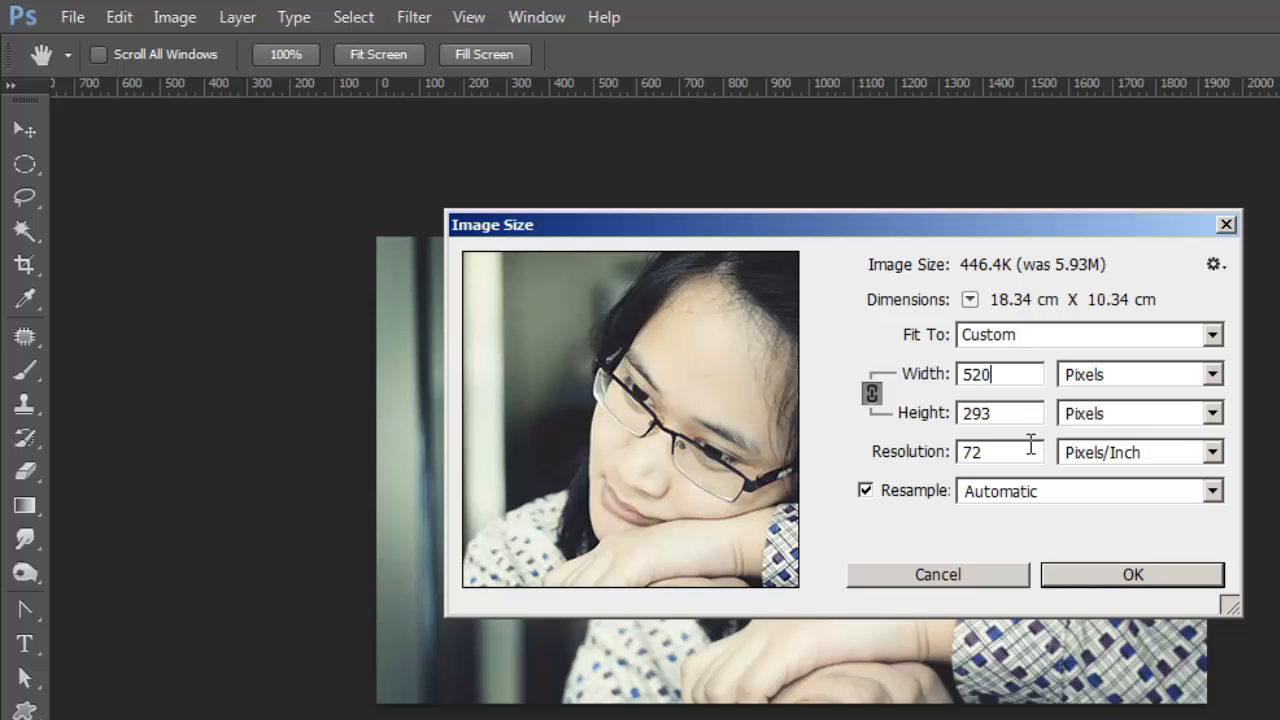
pyautogui.click(1093, 566)
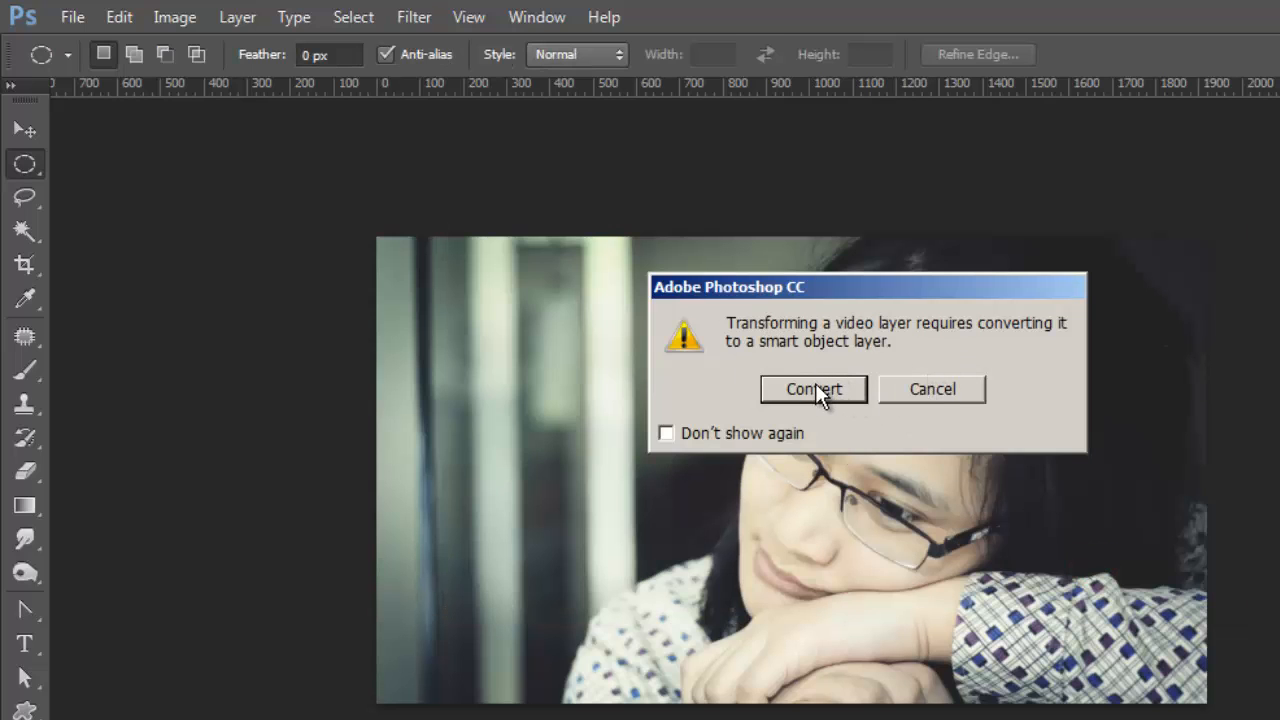
pyautogui.click(815, 389)
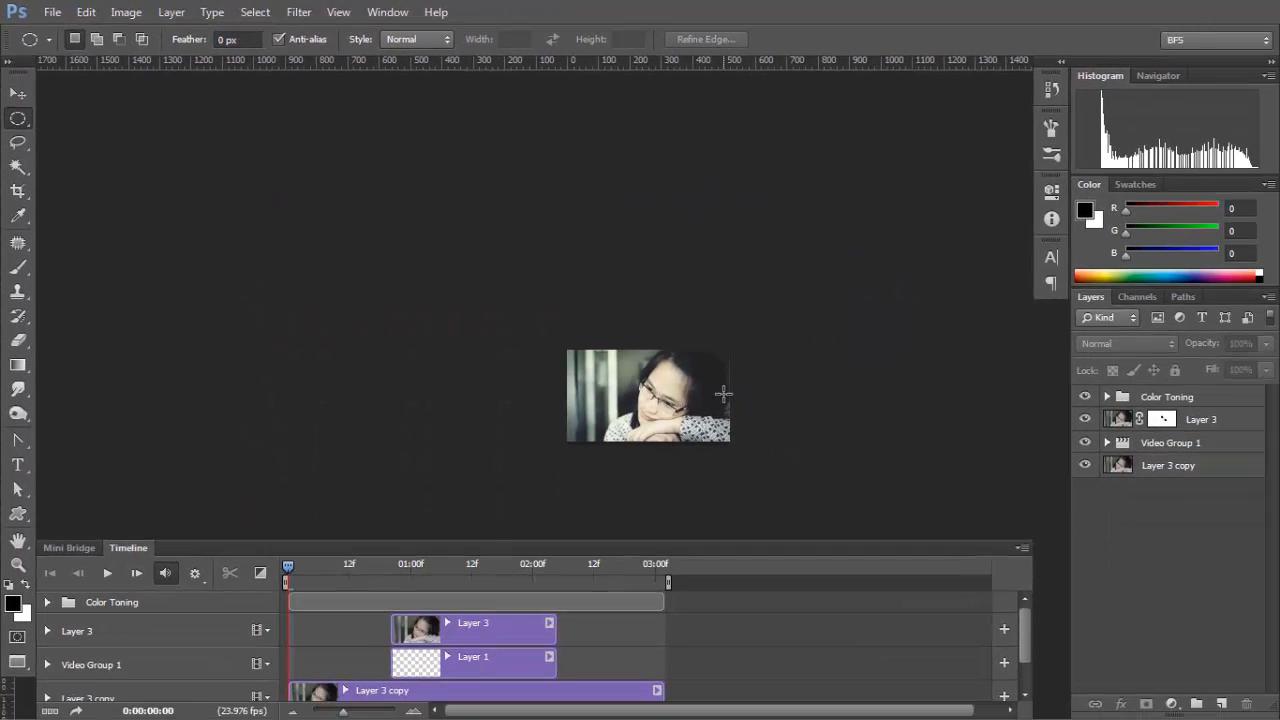
pyautogui.scroll(5, 723, 393)
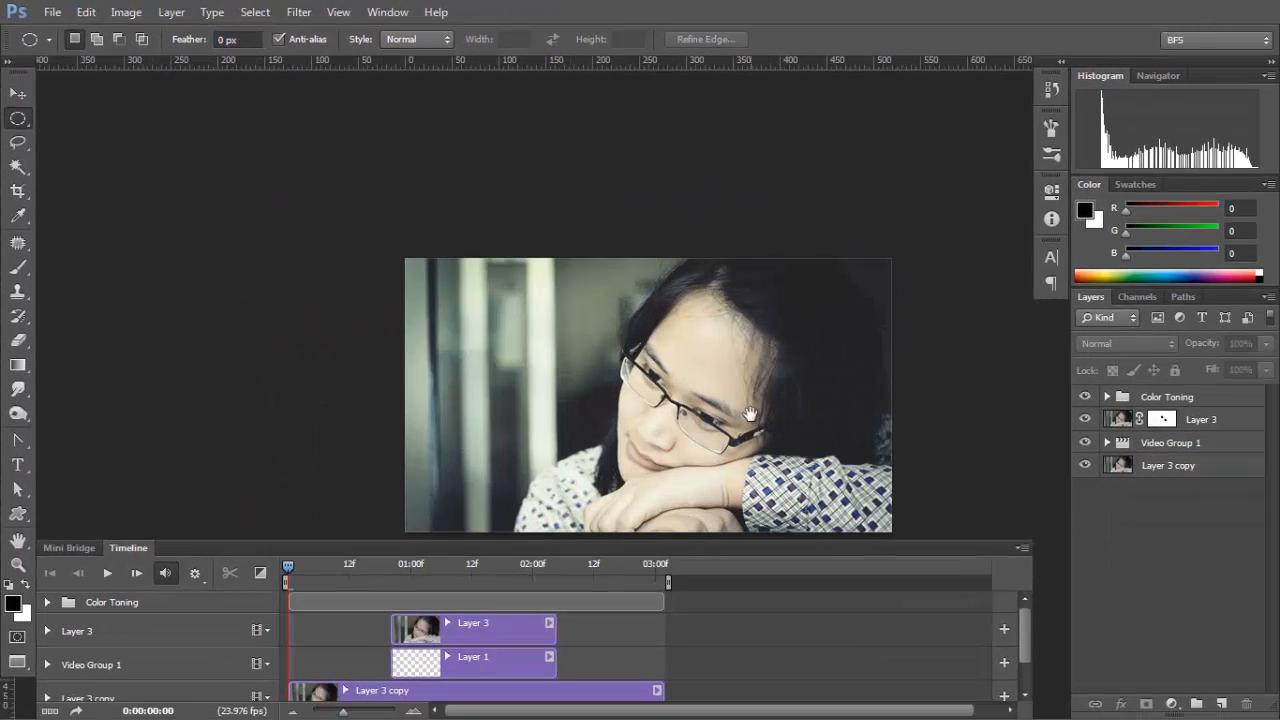
pyautogui.moveTo(750, 413); pyautogui.dragTo(621, 318)
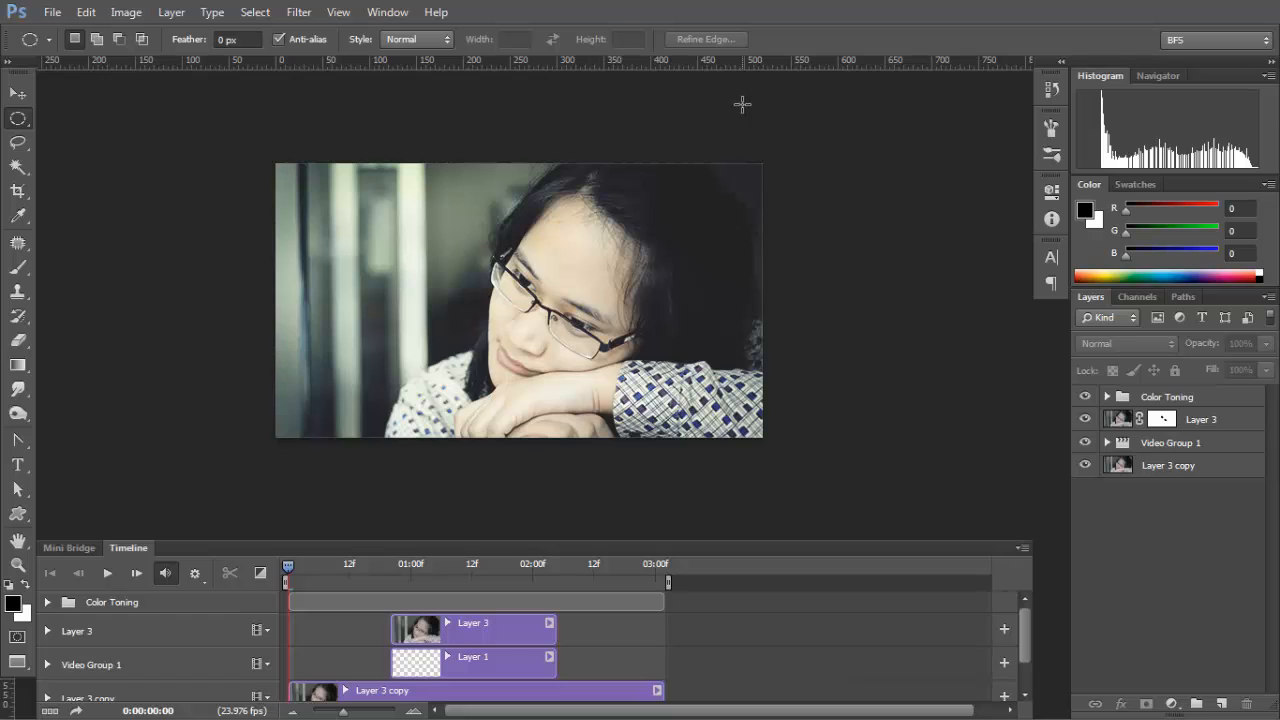
# - Inspect the resized image's GIF preview and file size in Save for Web, and leave without exporting
pyautogui.click(52, 12)
pyautogui.click(155, 247)
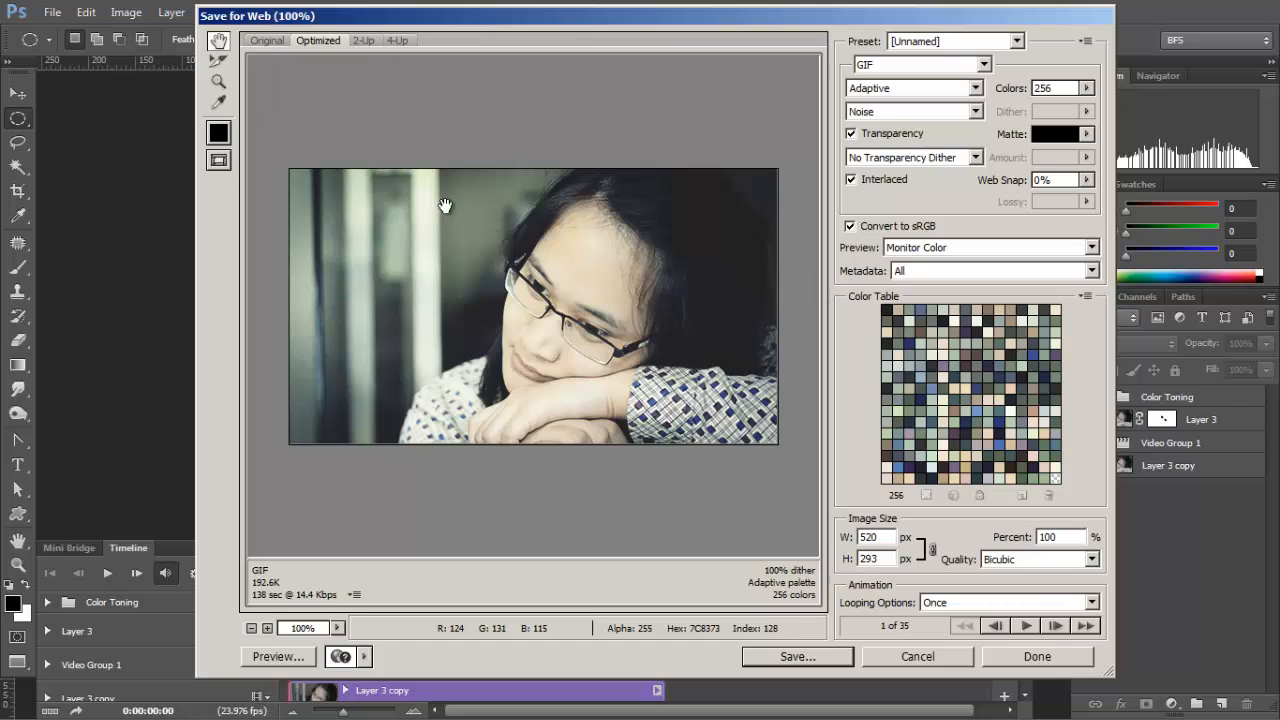
pyautogui.click(908, 655)
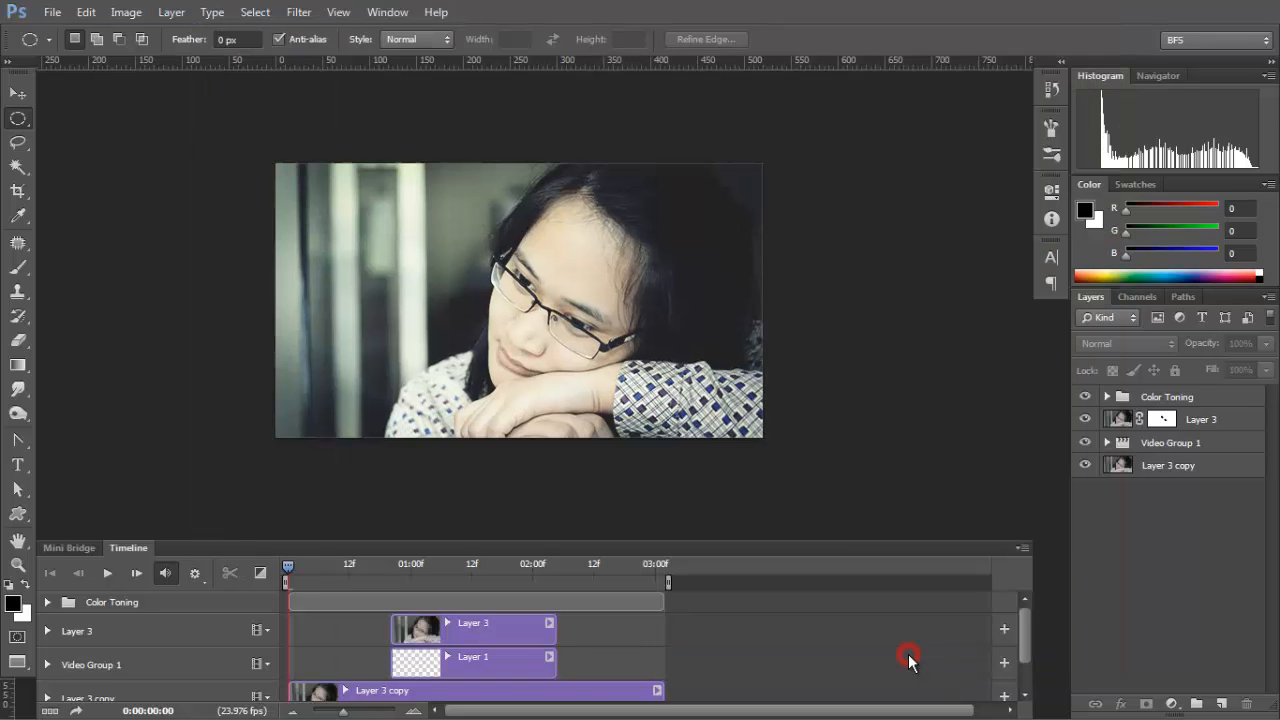
# - Review the resized document's dimensions in Image Size, and play the timeline animation before returning to the first frame
pyautogui.click(128, 12)
pyautogui.click(194, 137)
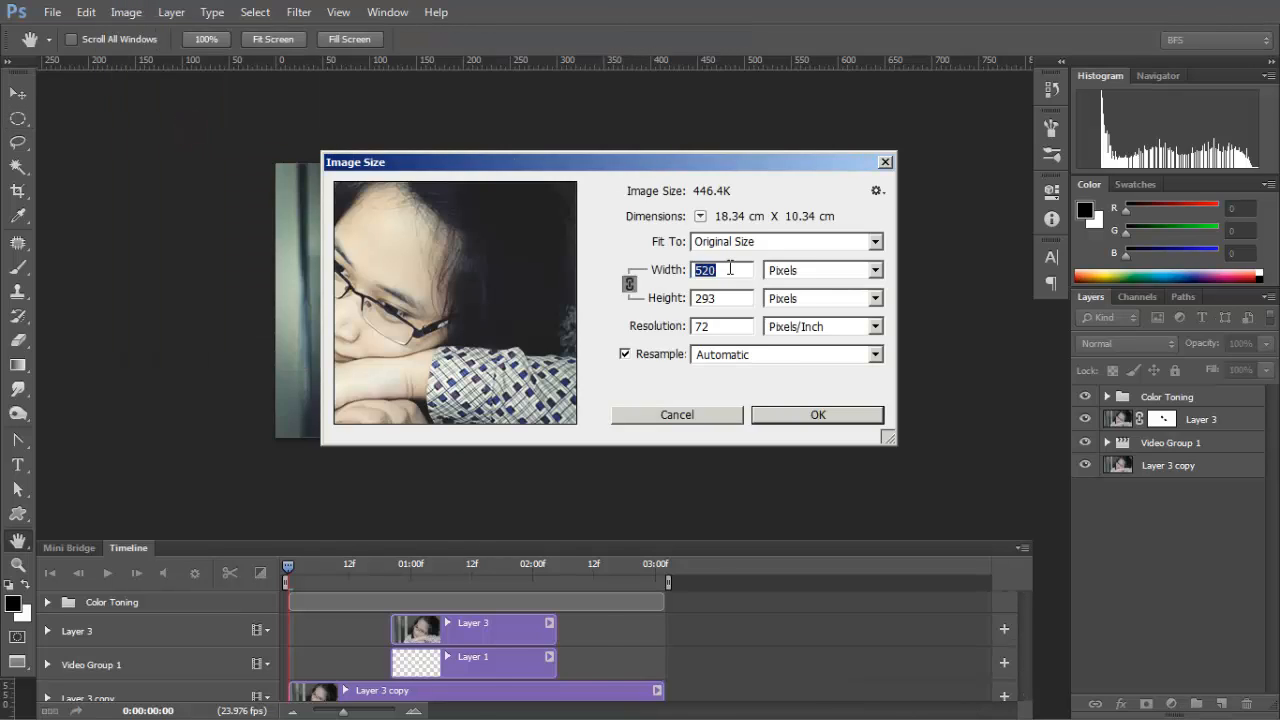
pyautogui.click(683, 416)
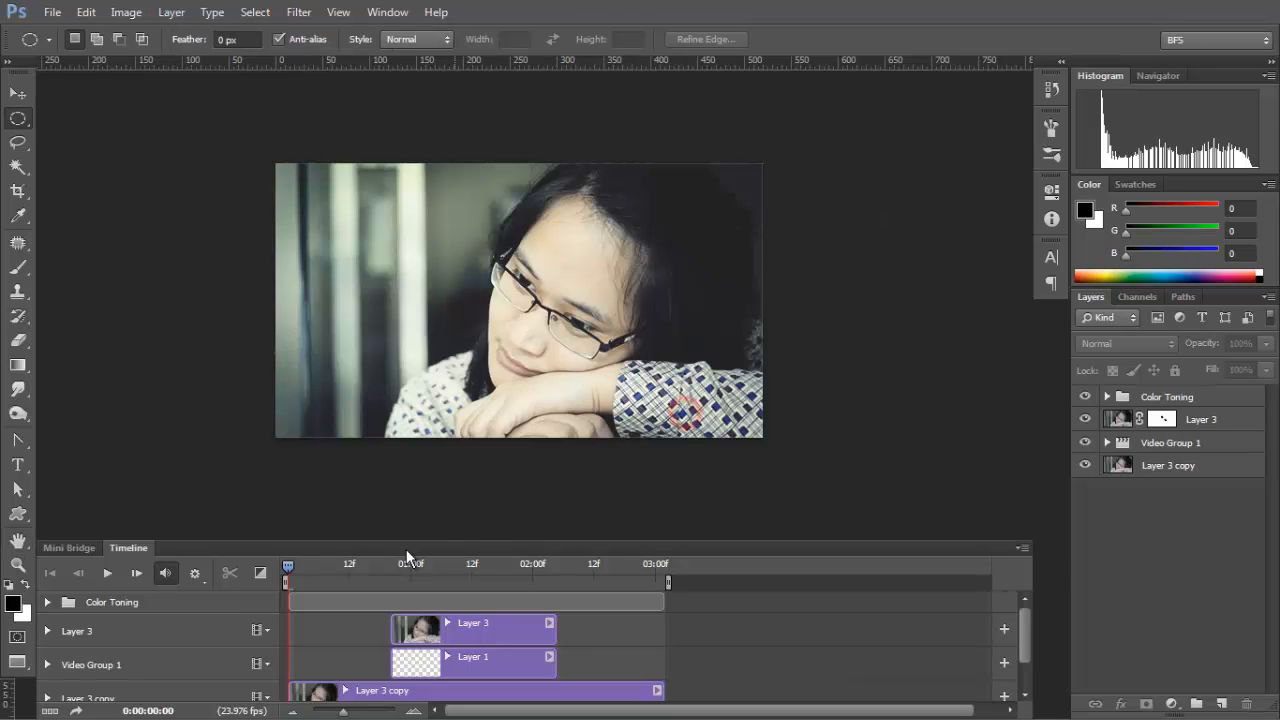
pyautogui.click(105, 574)
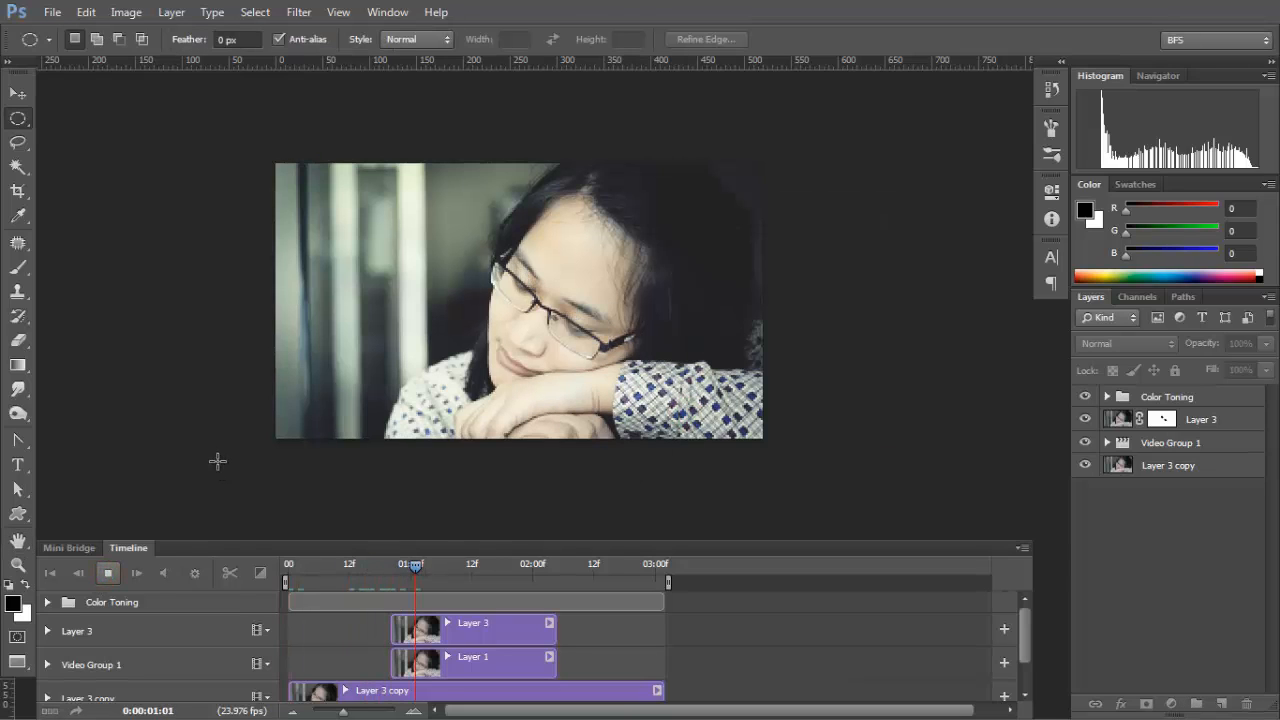
pyautogui.press('Home')
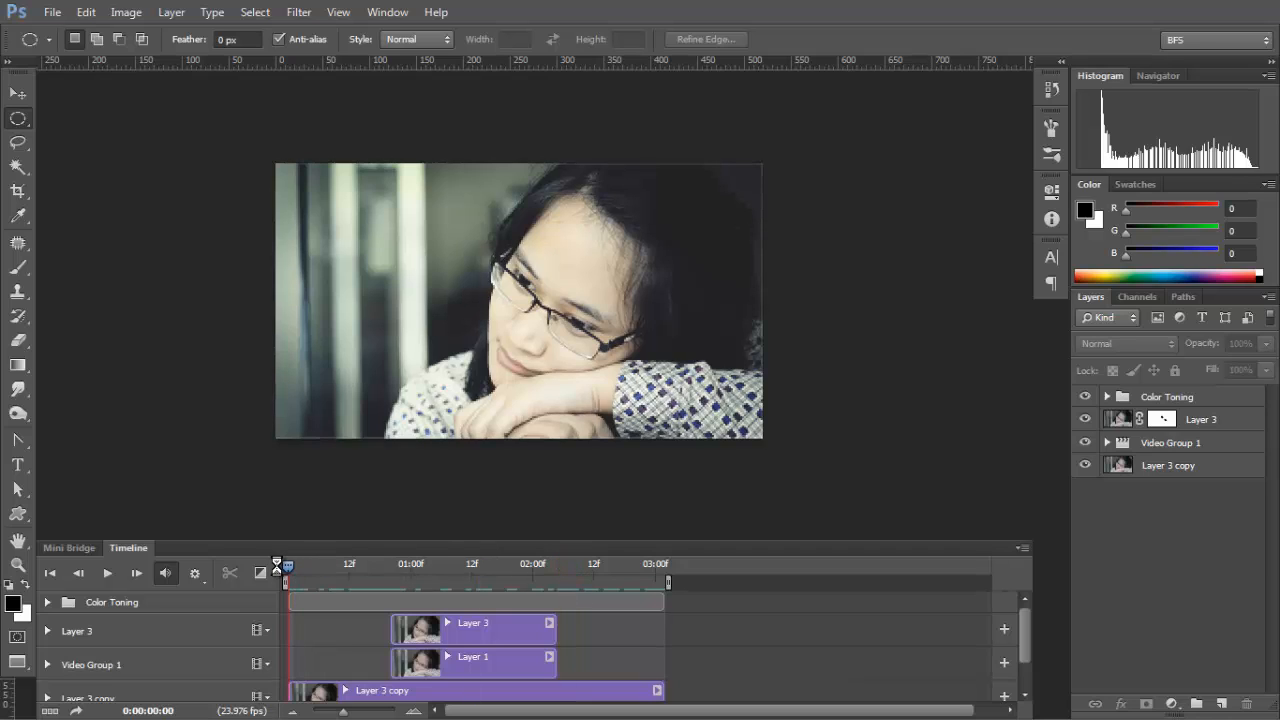
# - Set up a Save for Web export as GIF with 256 colors, the Adaptive palette and Noise dither
pyautogui.click(47, 14)
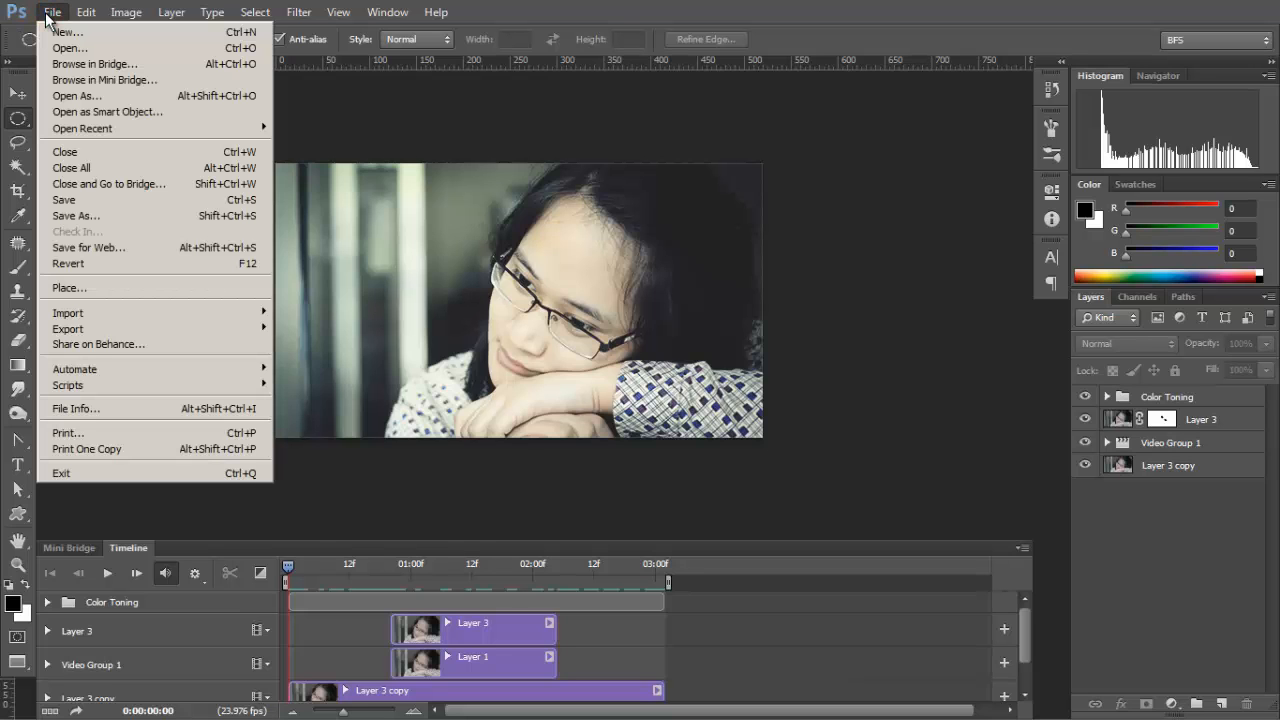
pyautogui.click(191, 248)
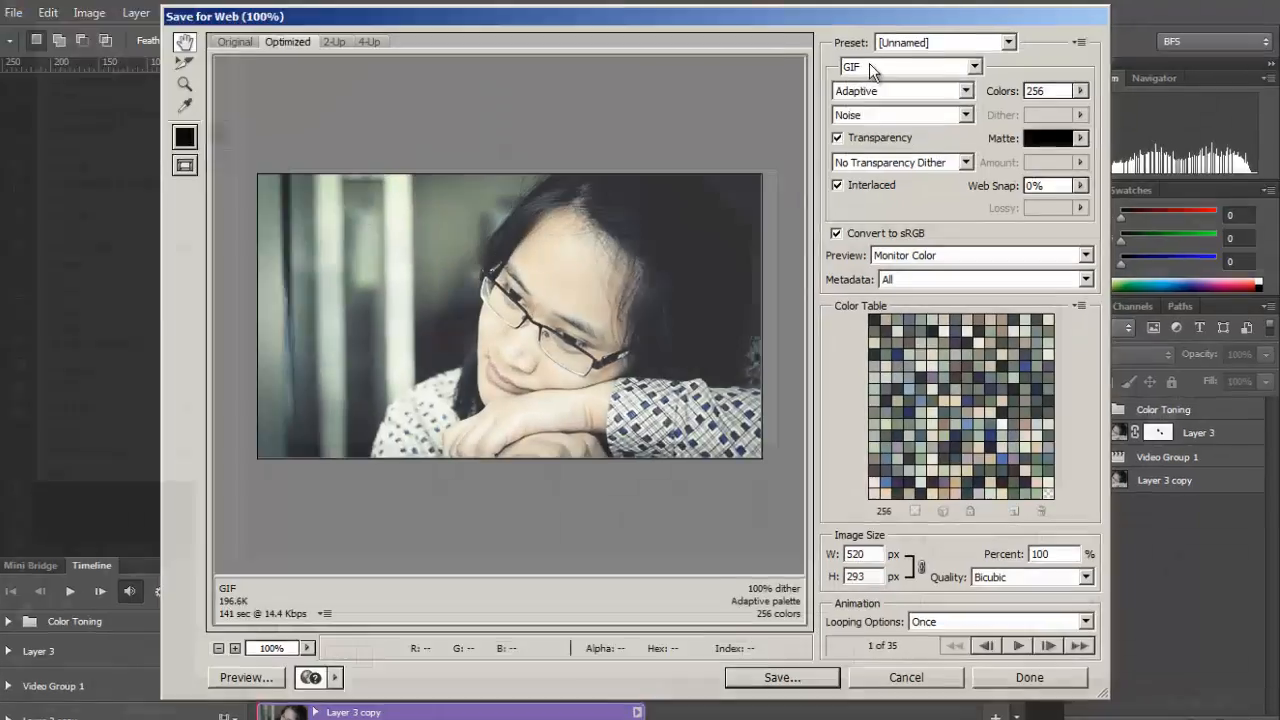
pyautogui.click(858, 64)
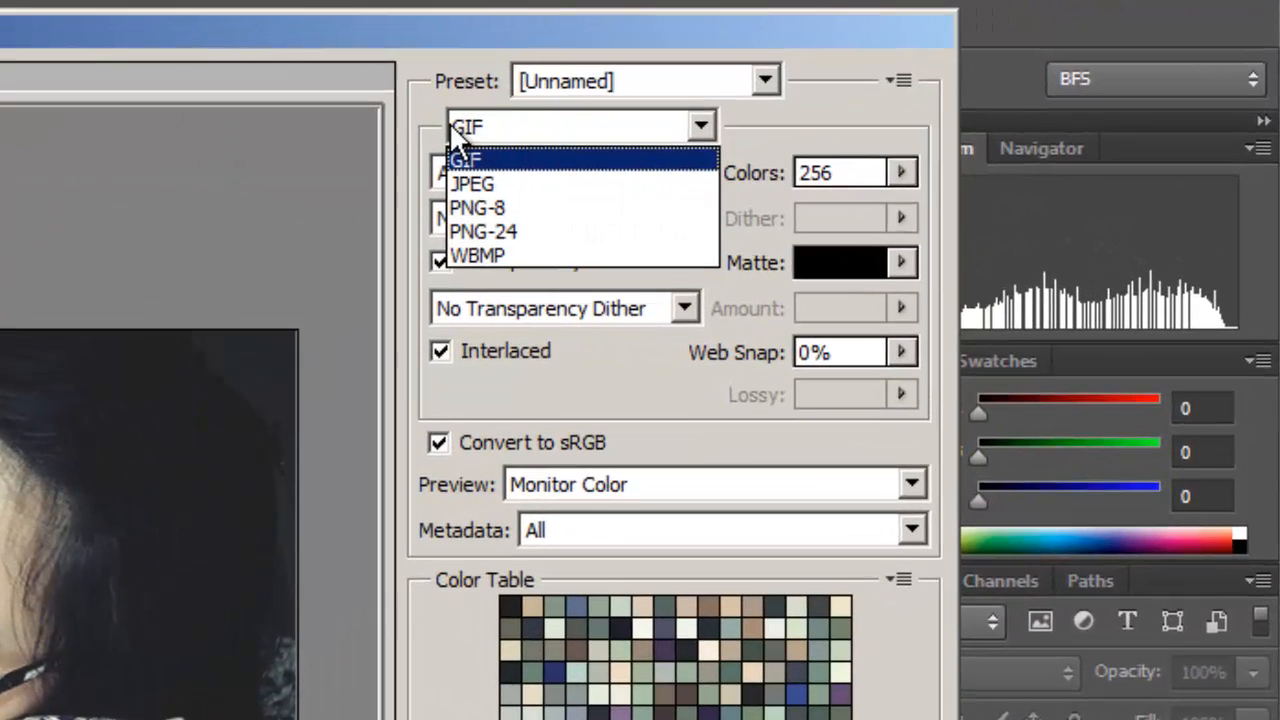
pyautogui.click(503, 127)
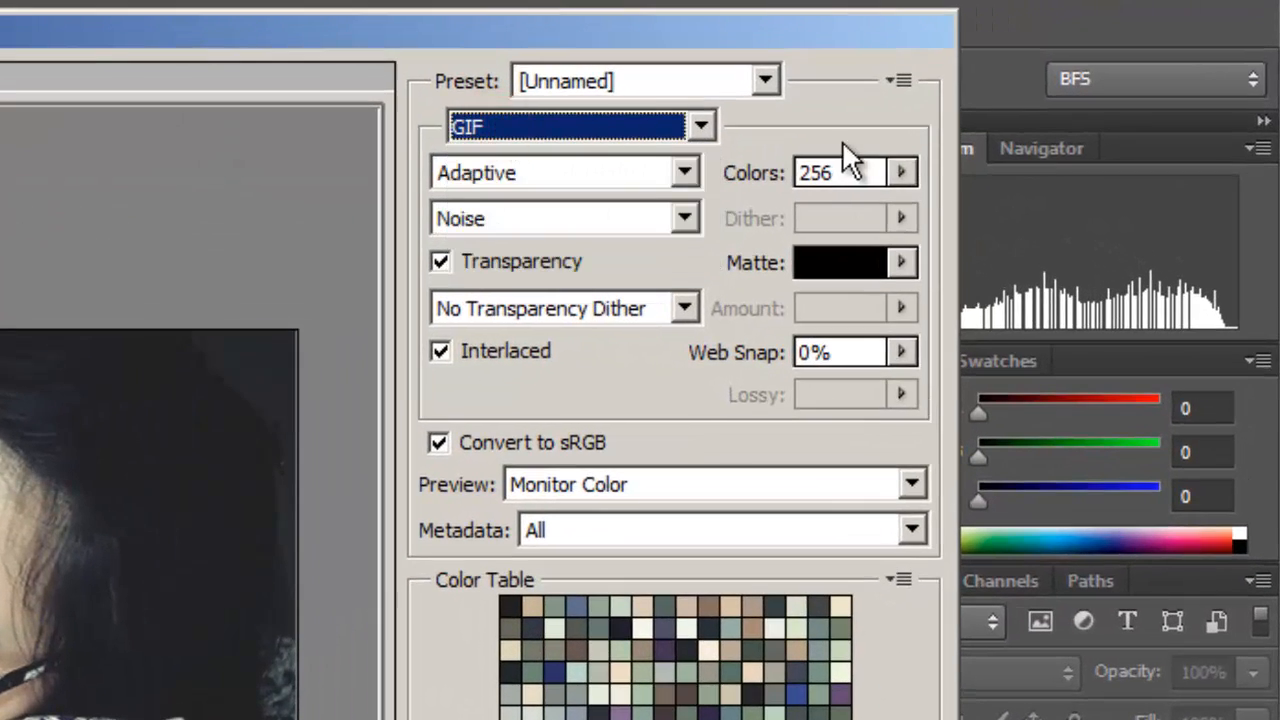
pyautogui.click(899, 172)
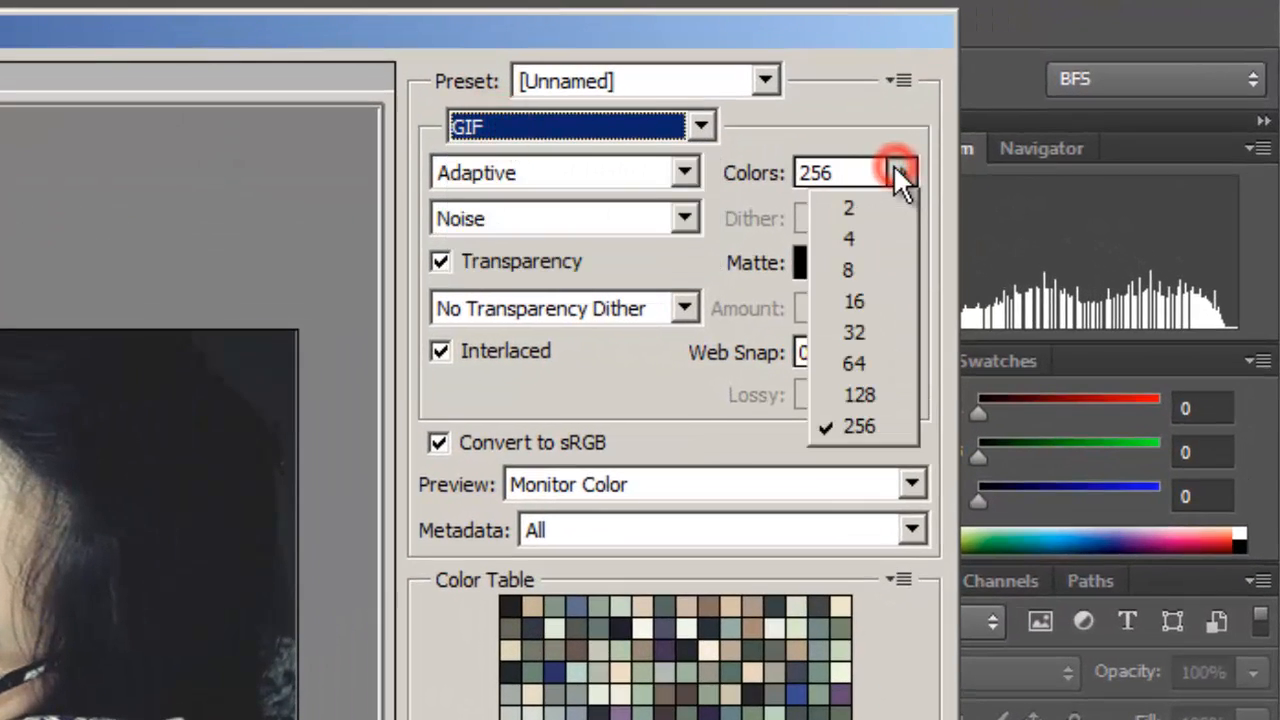
pyautogui.click(884, 426)
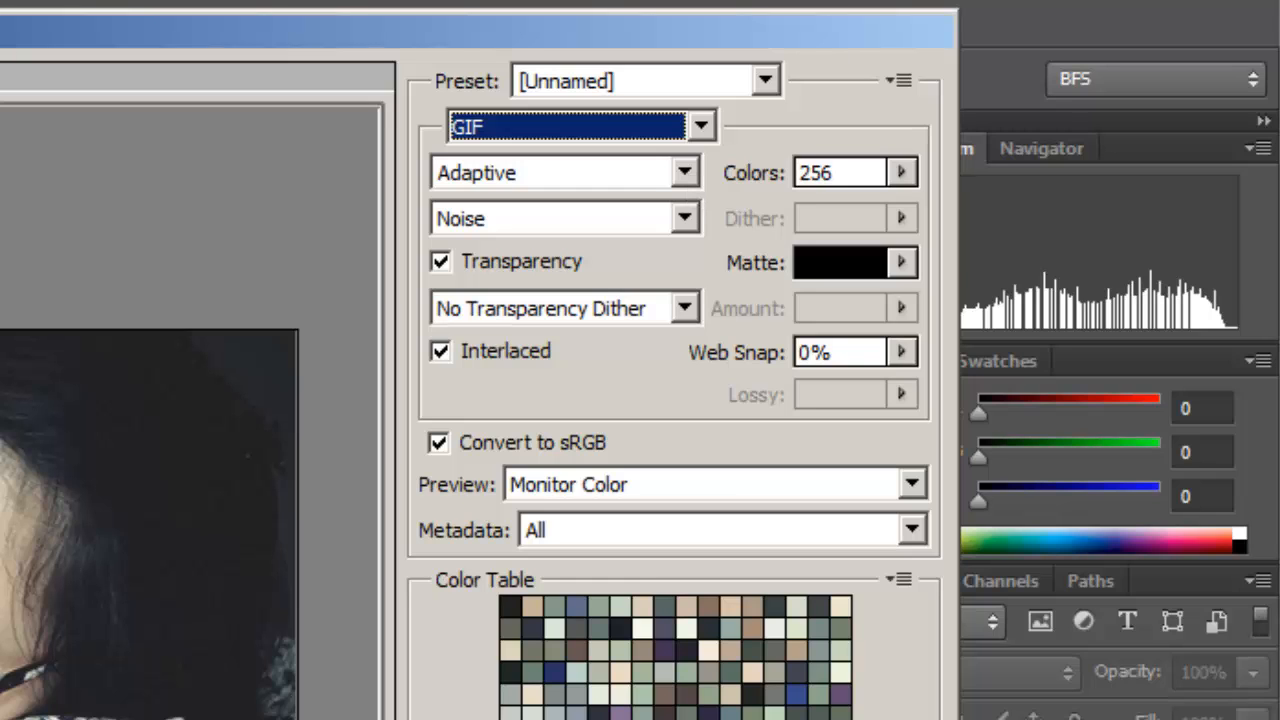
pyautogui.click(589, 179)
pyautogui.click(591, 182)
pyautogui.click(590, 215)
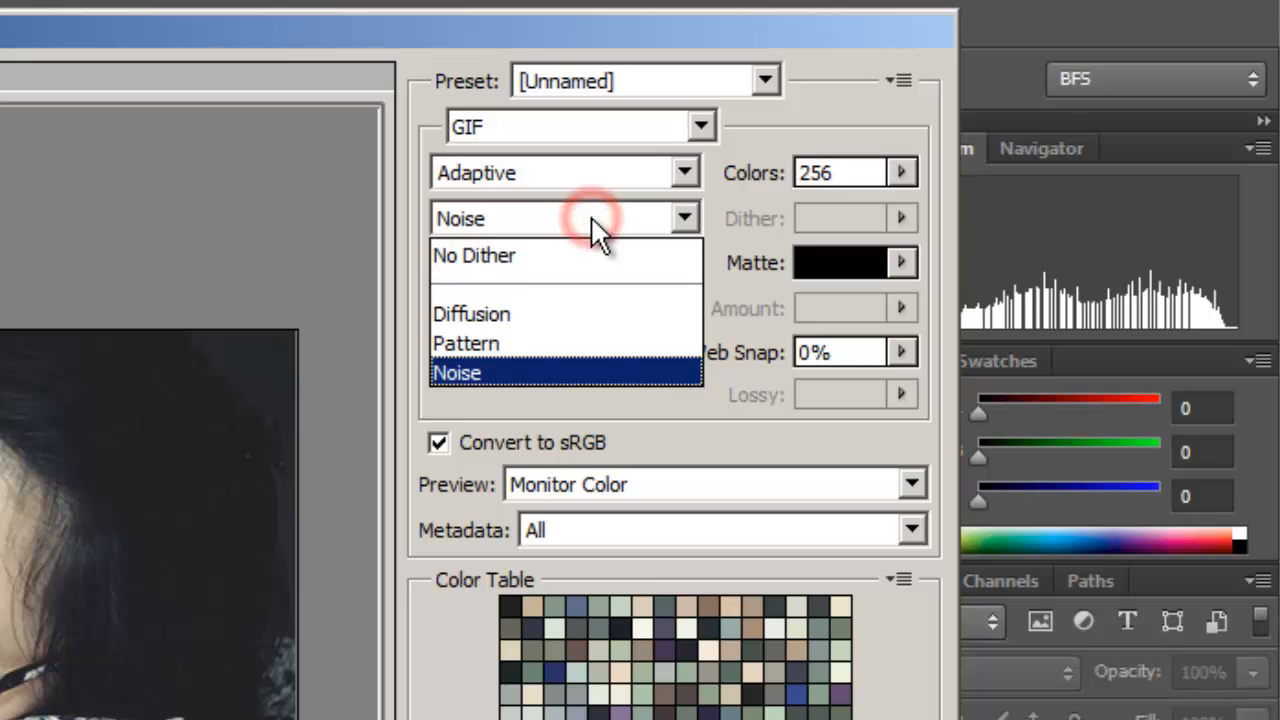
pyautogui.click(592, 219)
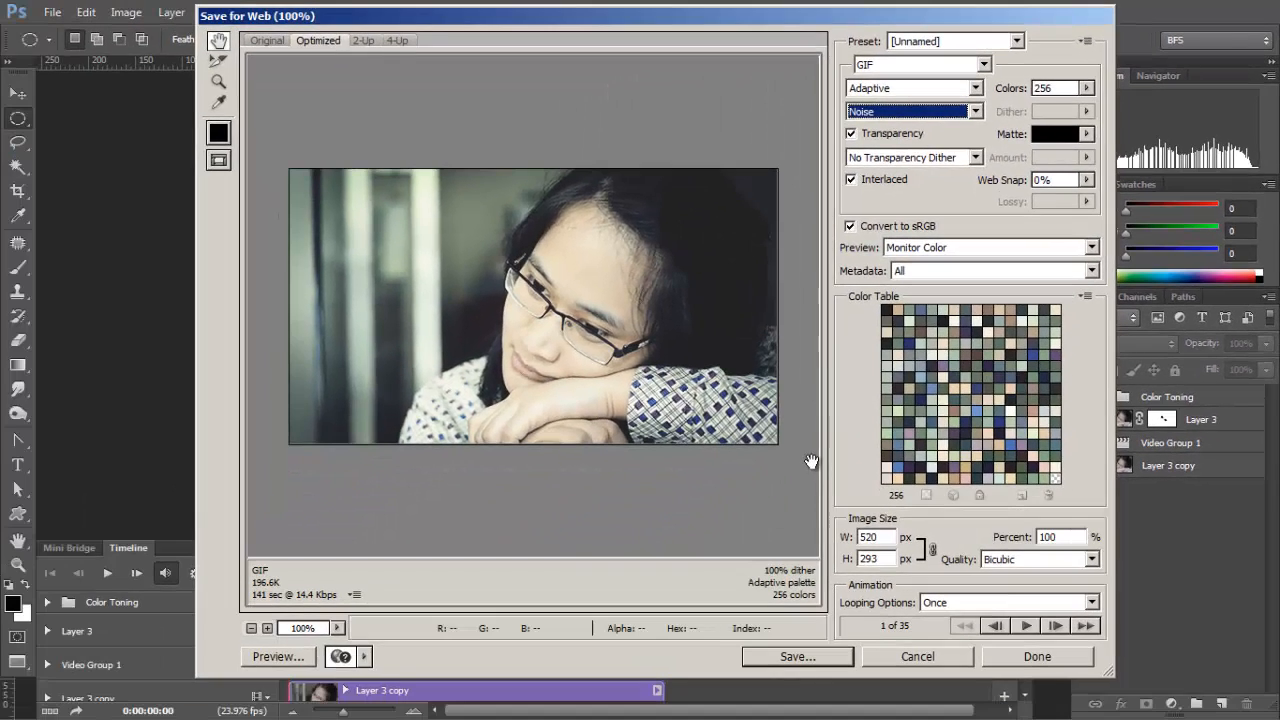
# - Set the GIF animation's looping option to Forever, playing the export preview before and after the change
pyautogui.click(1025, 625)
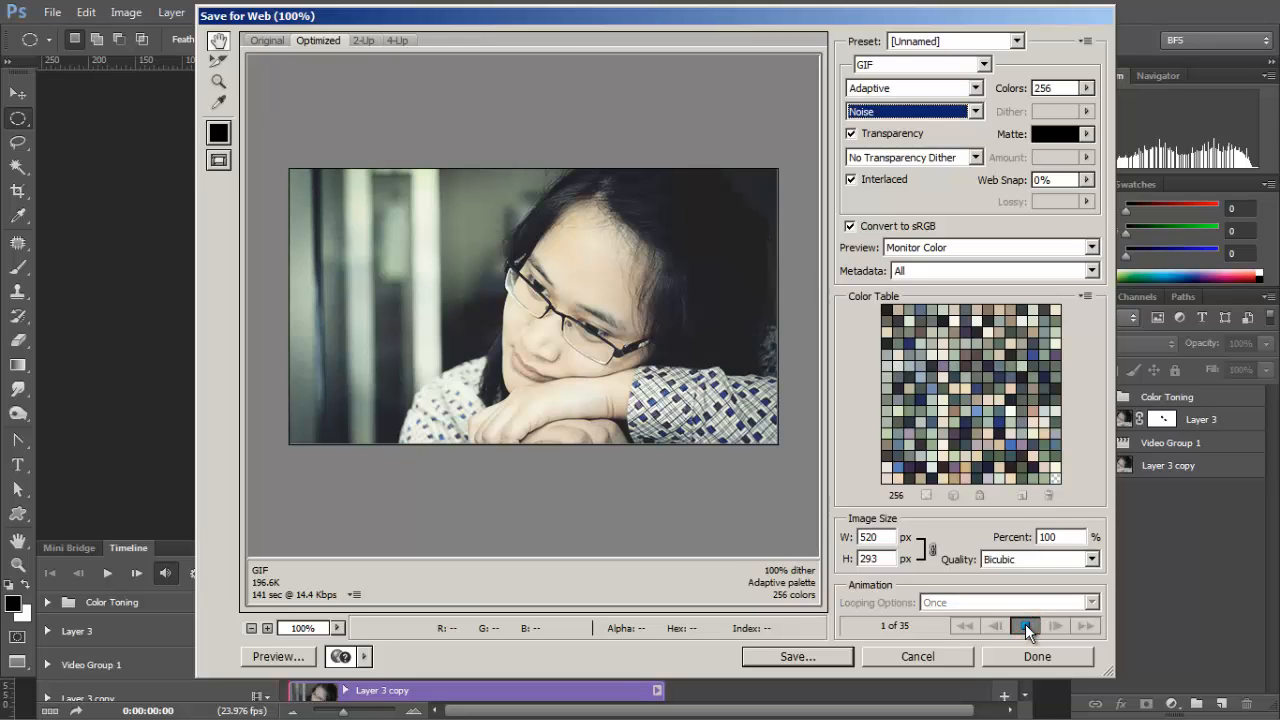
pyautogui.click(1025, 624)
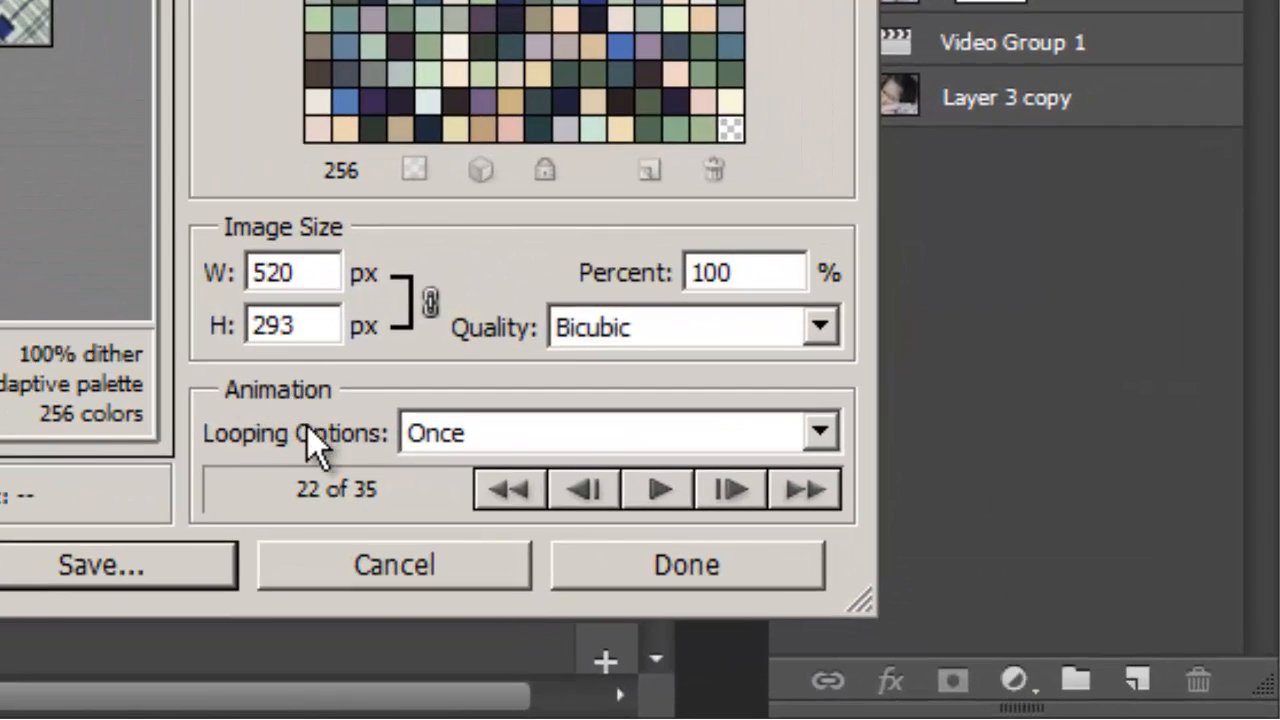
pyautogui.click(586, 433)
pyautogui.click(534, 511)
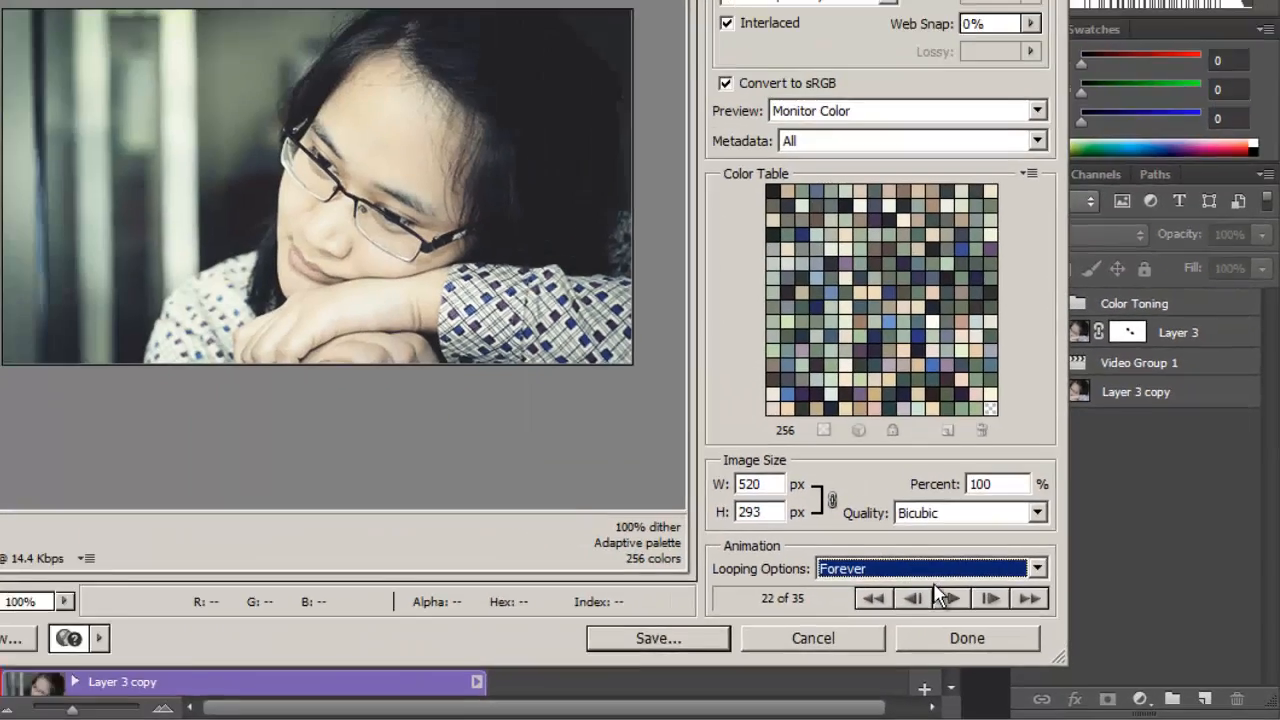
pyautogui.click(659, 489)
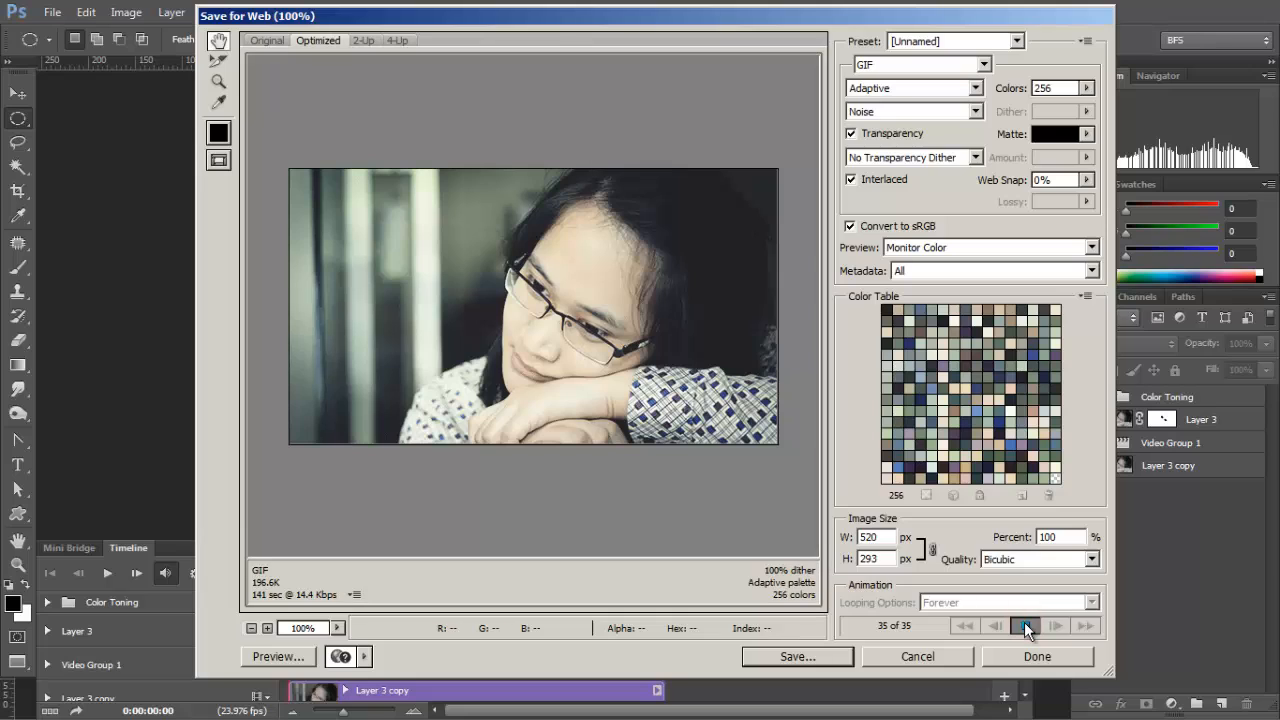
# - Save the optimized GIF to the Desktop as _DSC0655.gif over the existing file, and view the exported file in IrfanView before closing it
pyautogui.click(1024, 622)
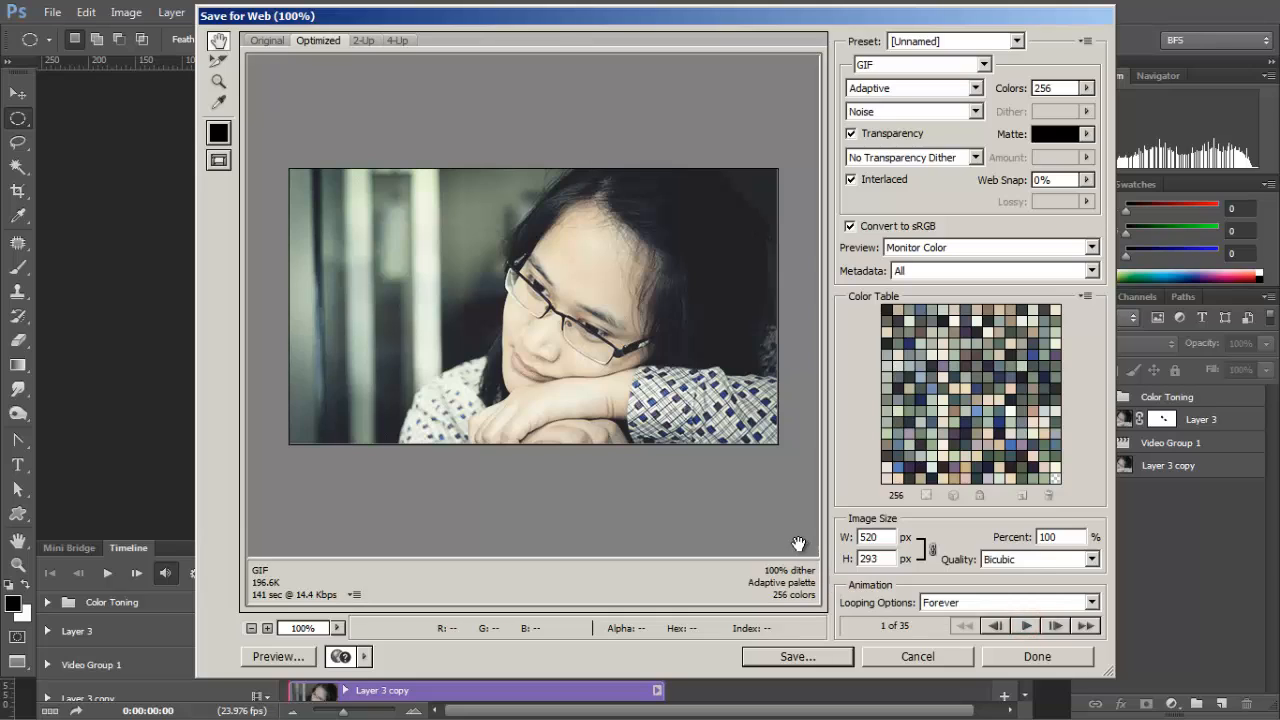
pyautogui.click(800, 656)
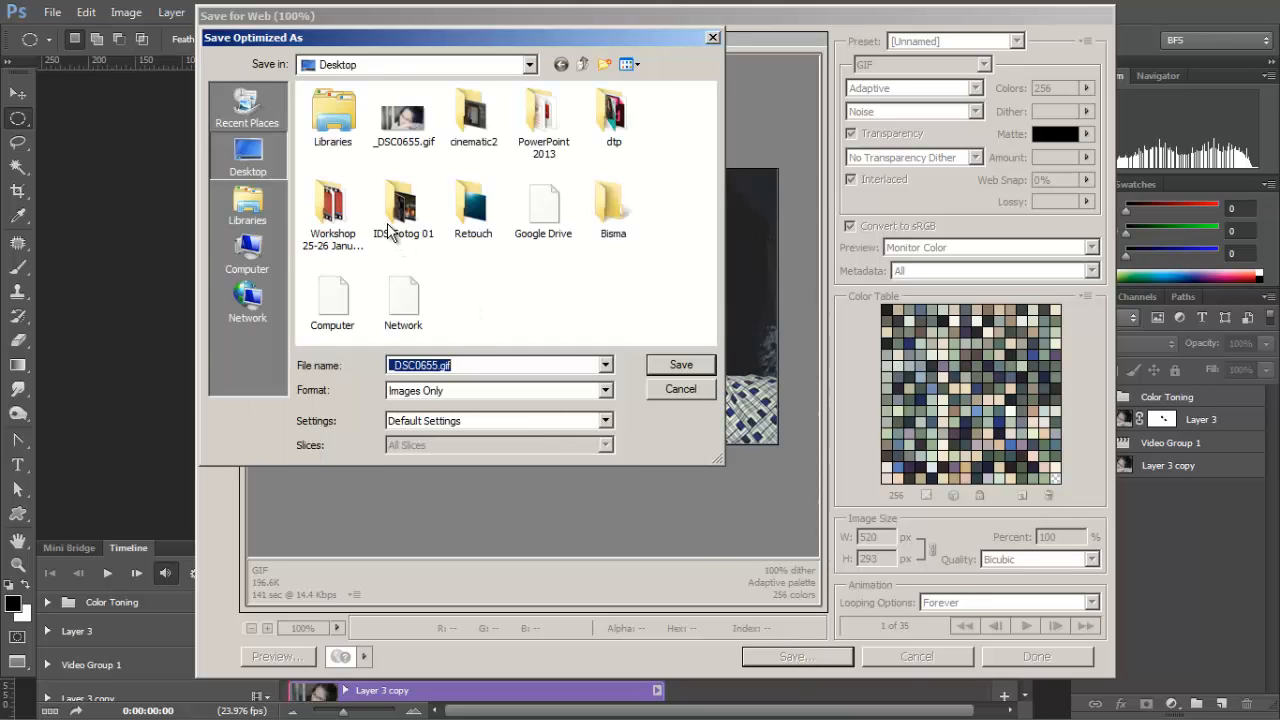
pyautogui.click(412, 118)
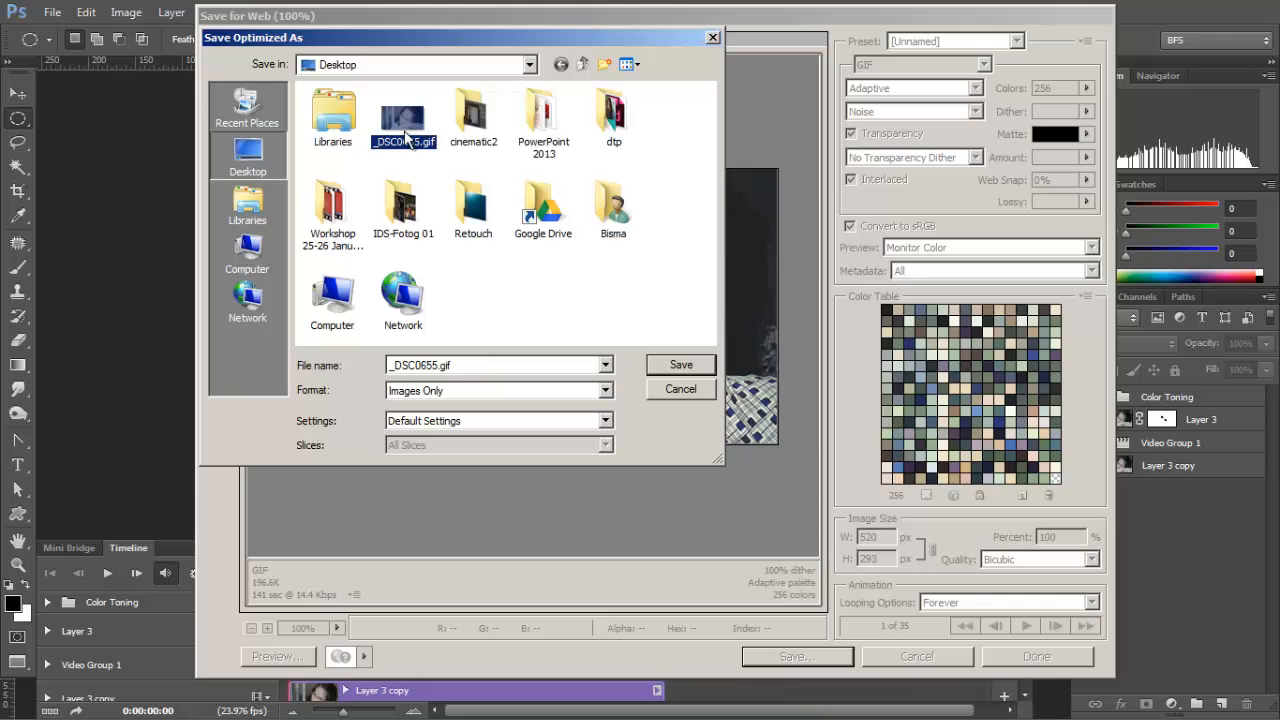
pyautogui.click(680, 366)
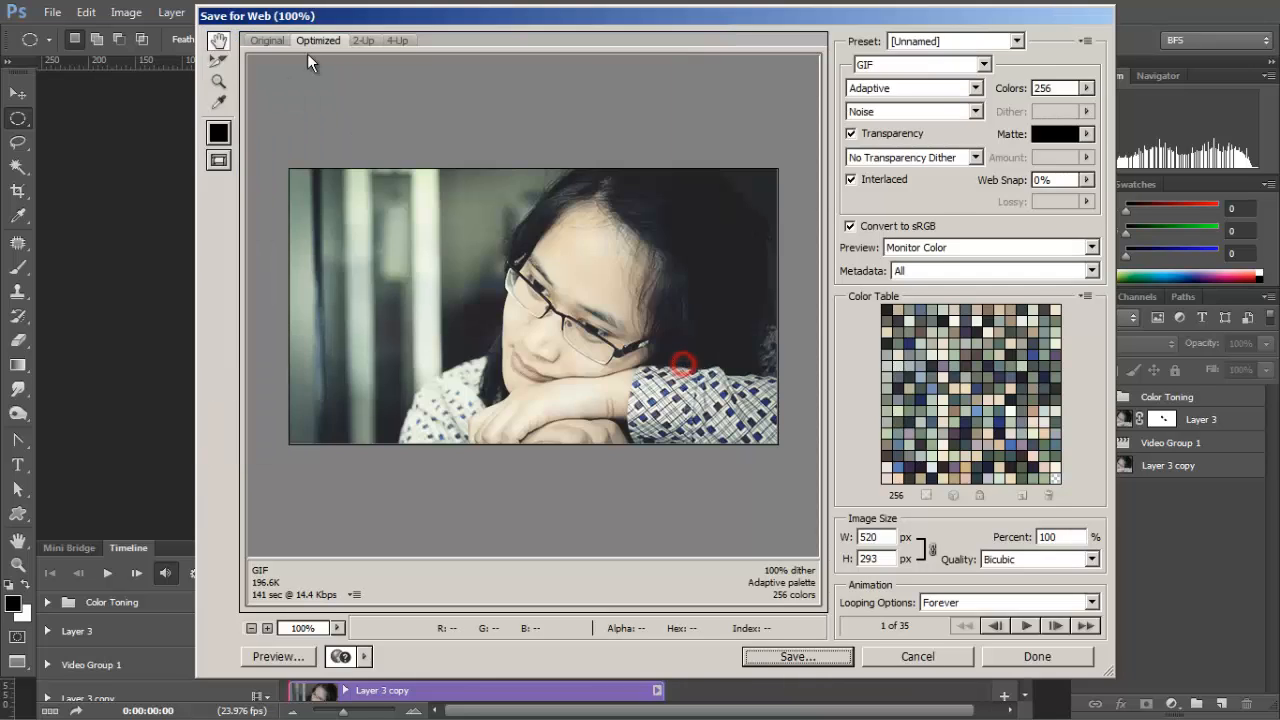
pyautogui.click(724, 384)
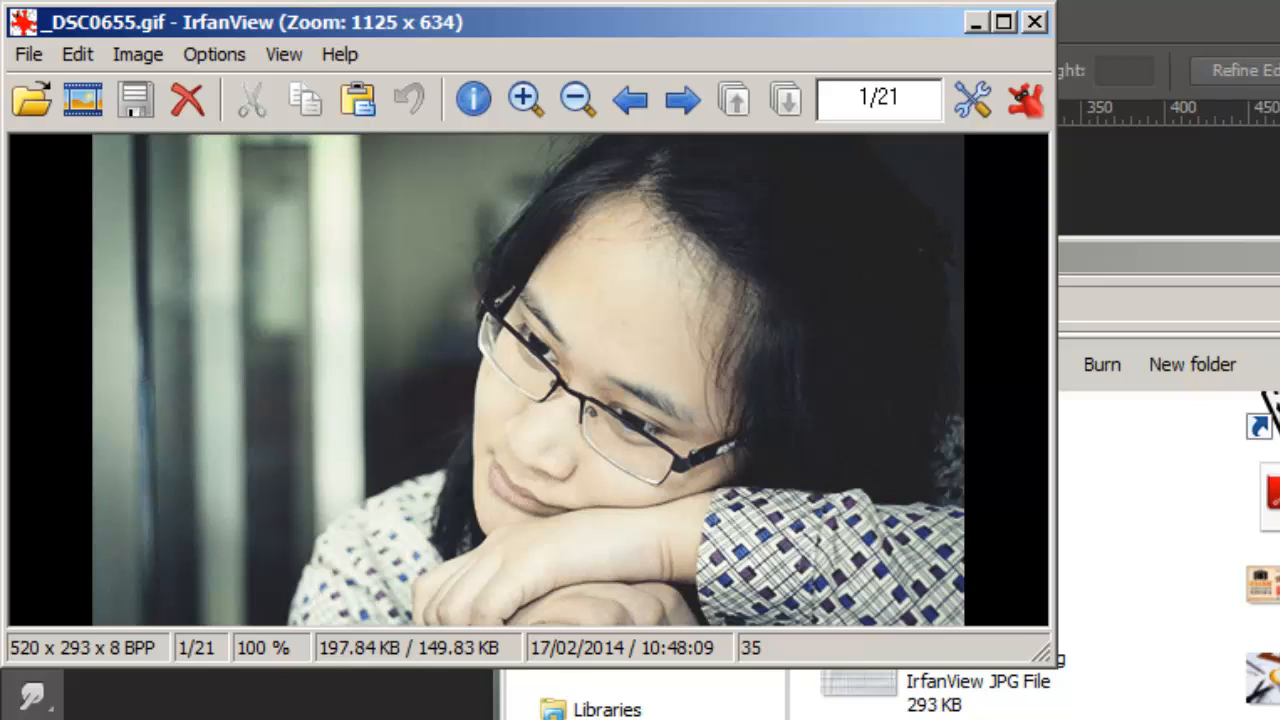
pyautogui.click(1041, 21)
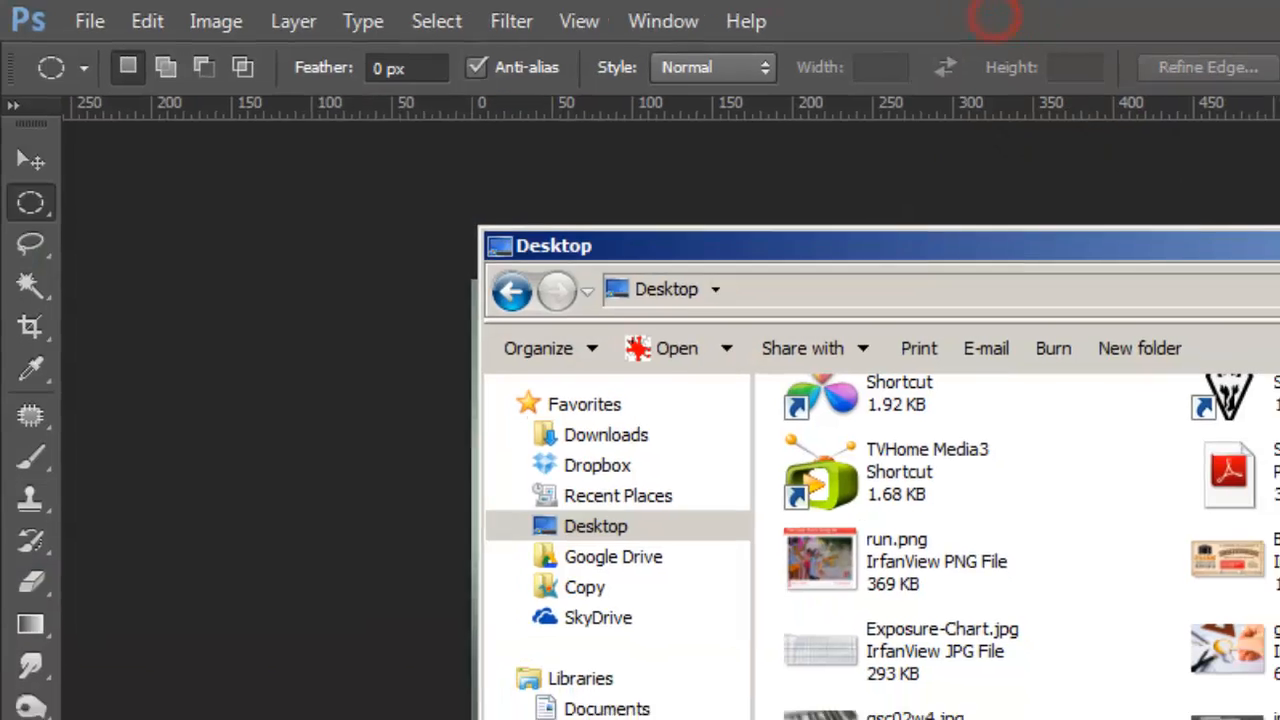